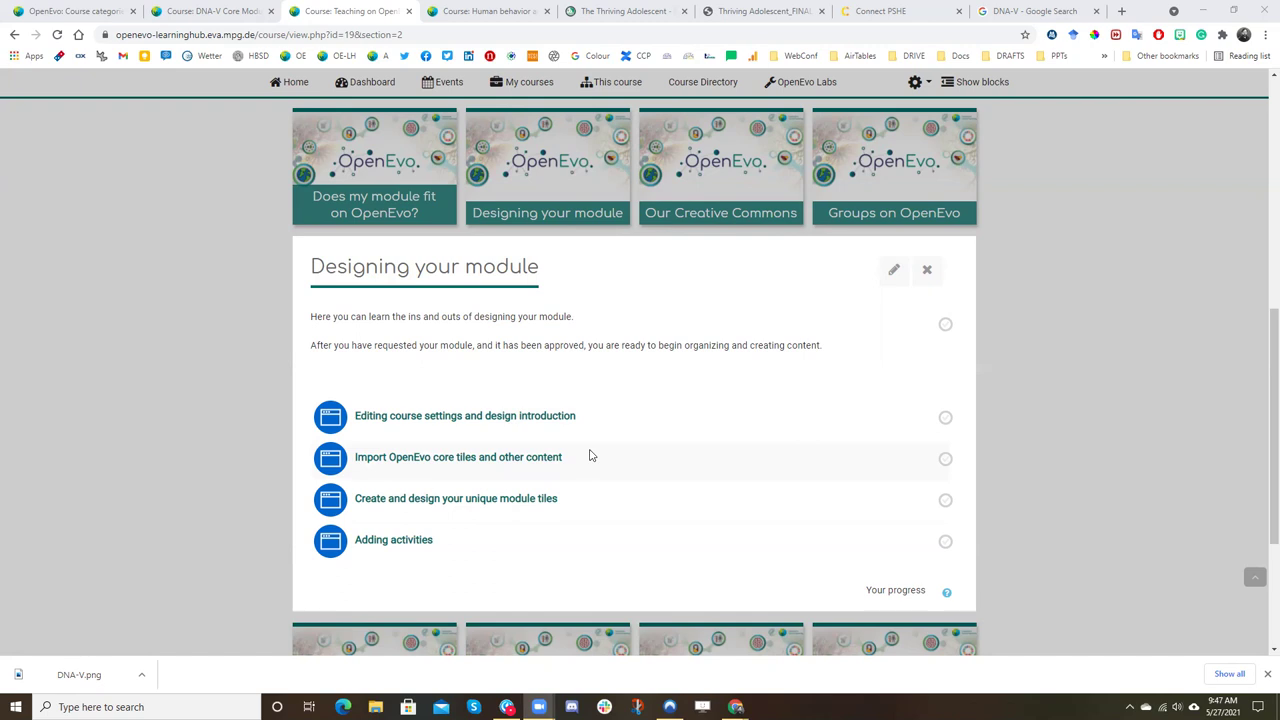
# - Collapse the Designing your module section so Teaching on OpenEvo shows only its eight topic tiles
pyautogui.click(1100, 263)
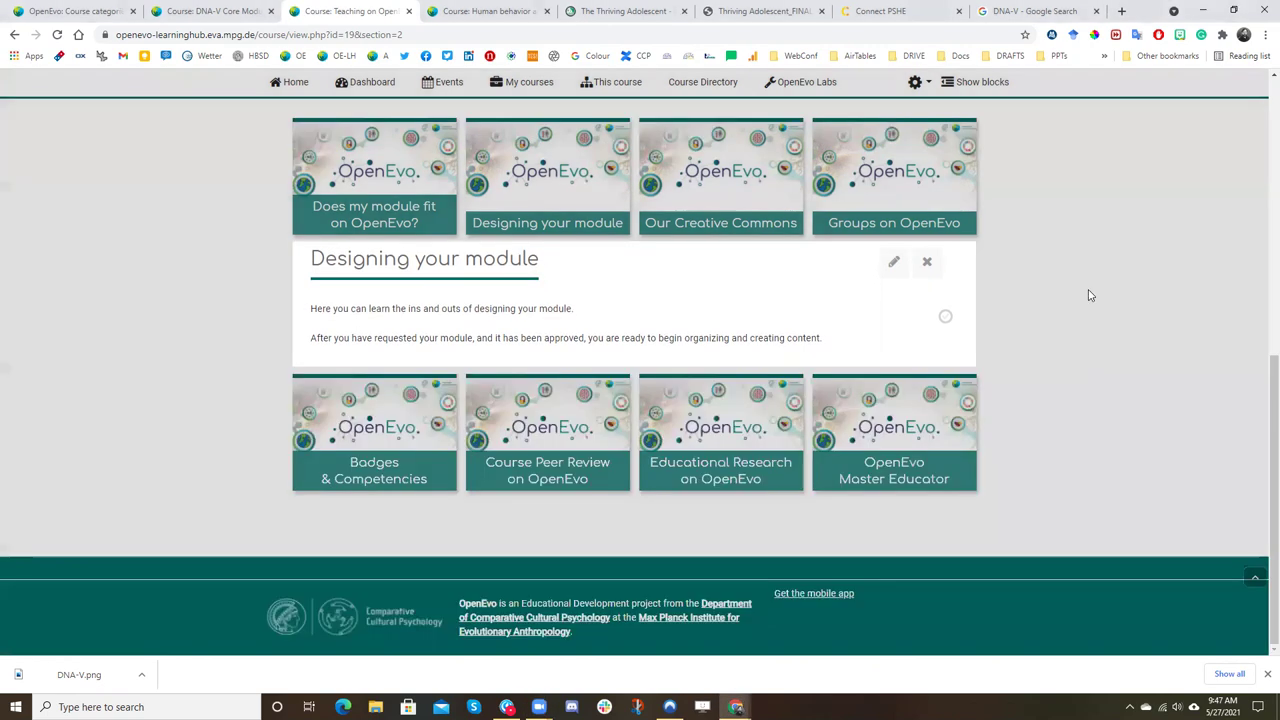
pyautogui.scroll(3, 1088, 295)
pyautogui.scroll(-1, 1088, 310)
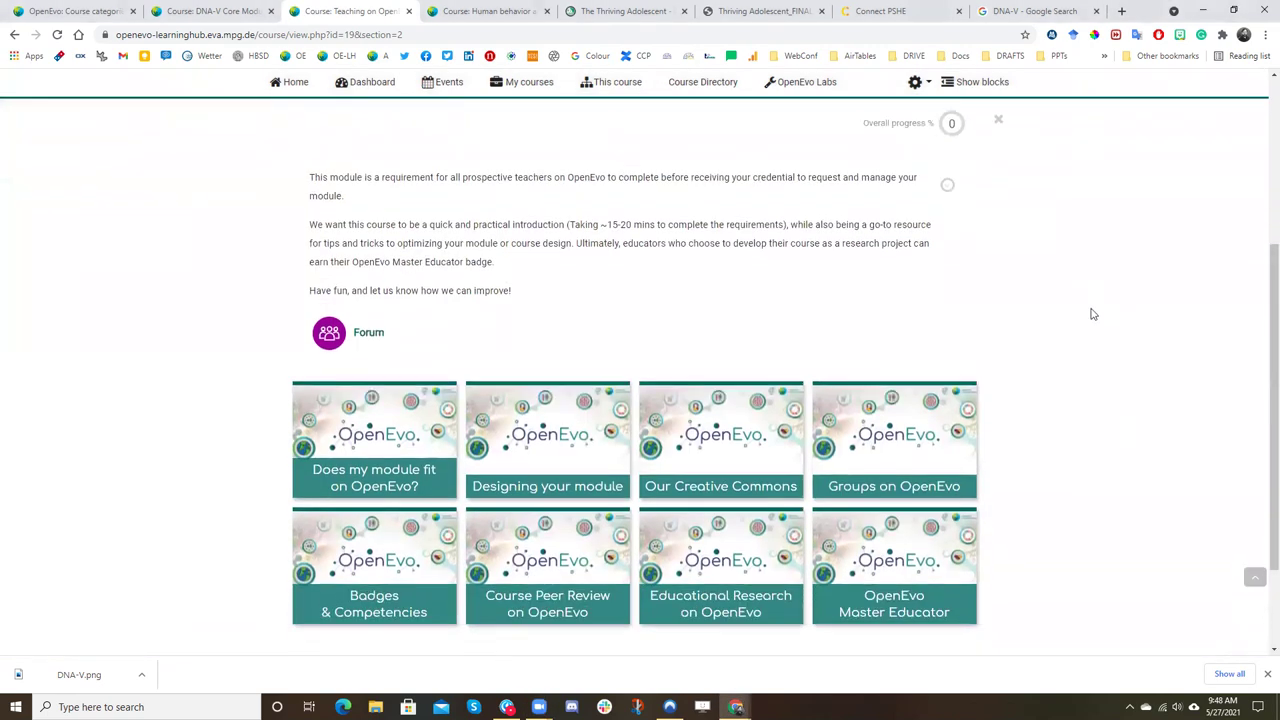
# - Switch to the DNA-V Core Module course and scroll back to the top of the page
pyautogui.click(250, 7)
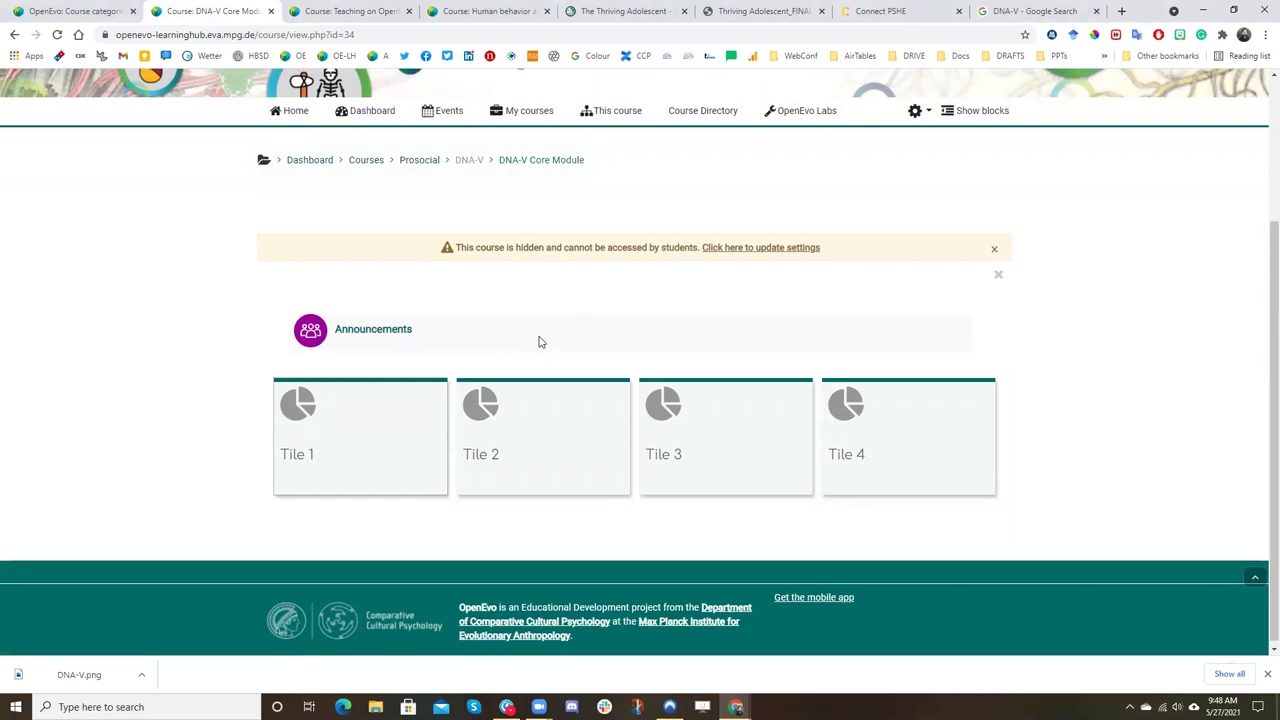
pyautogui.scroll(1, 538, 342)
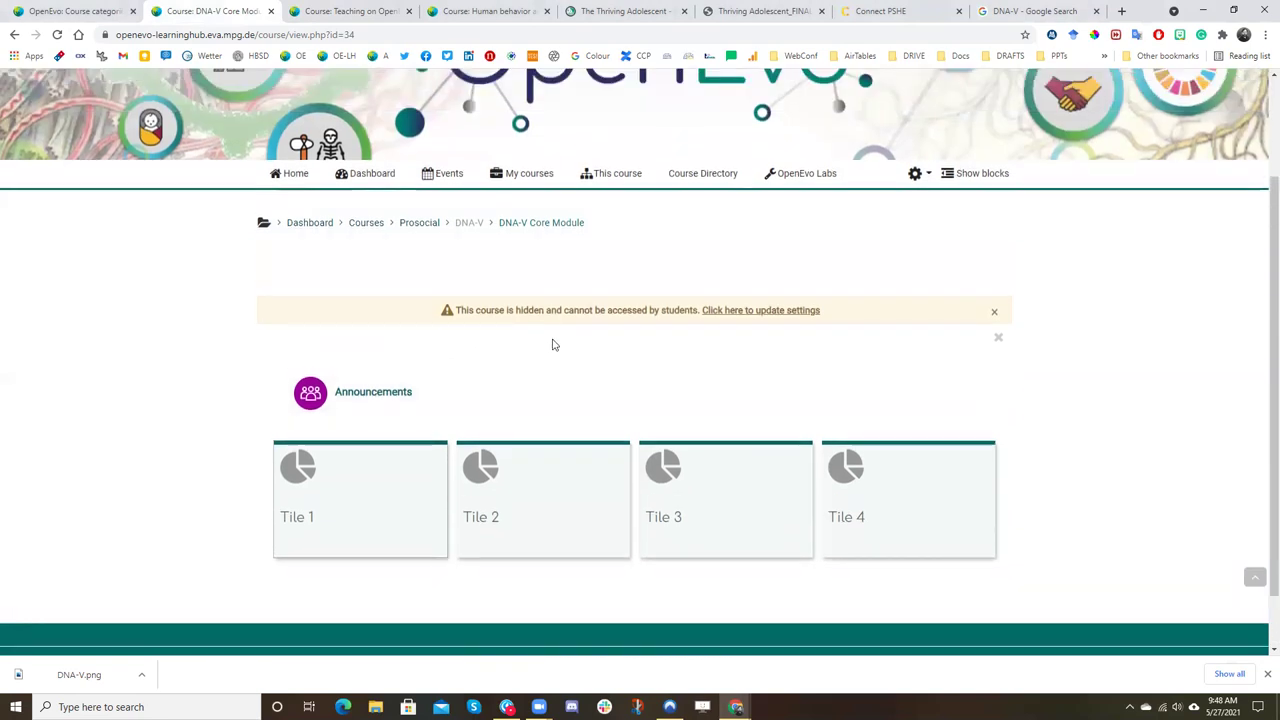
# - Open the DNA-V Core Module's Edit settings form and review its General, Description and Course image sections
pyautogui.click(921, 176)
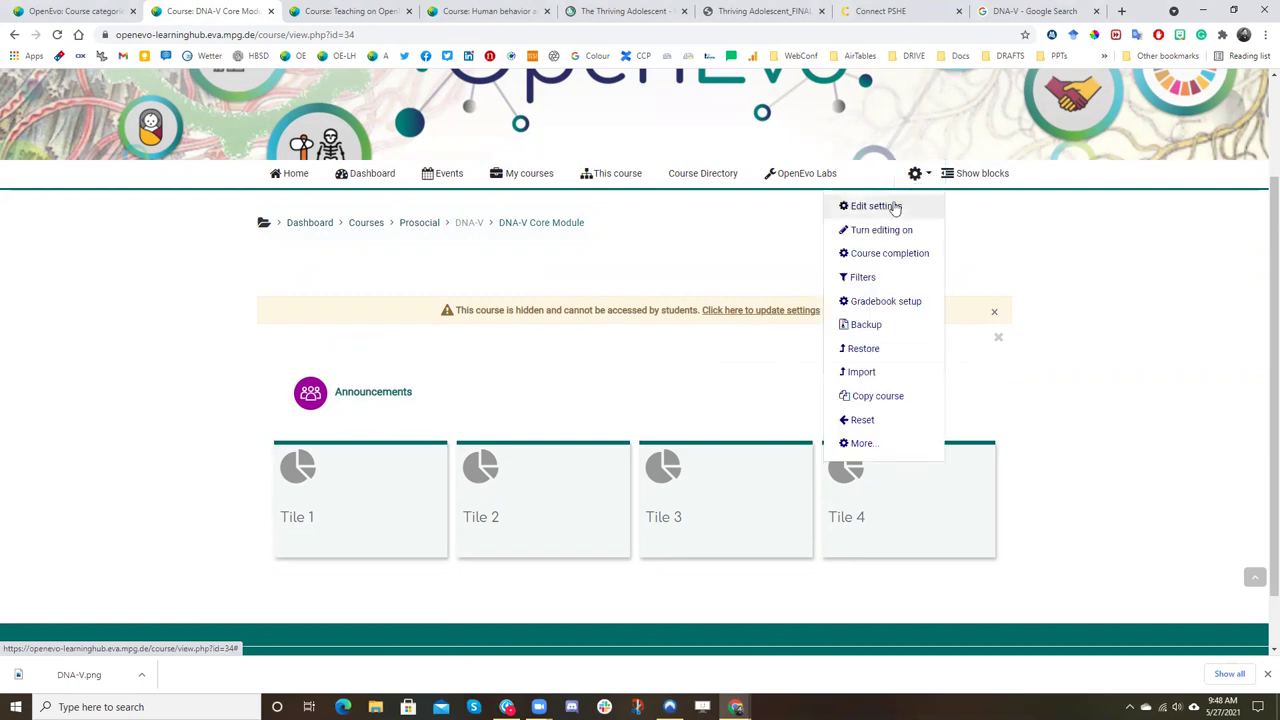
pyautogui.click(882, 210)
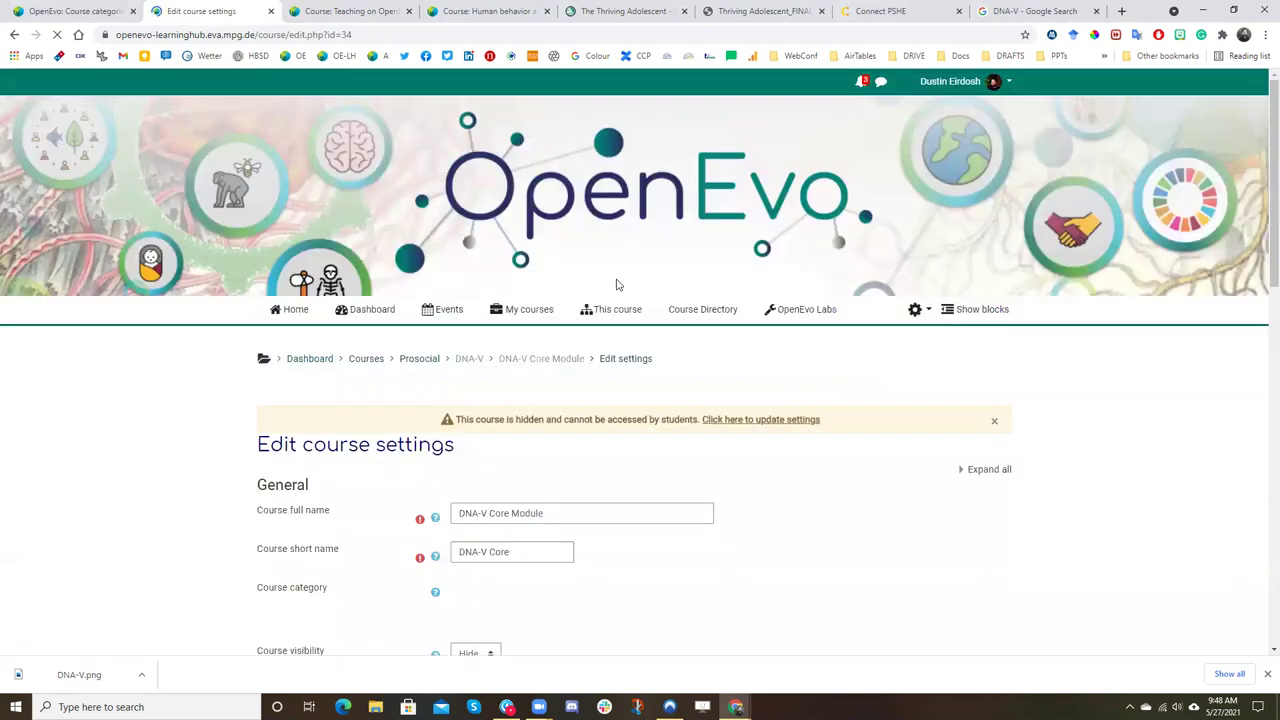
pyautogui.scroll(-3, 530, 344)
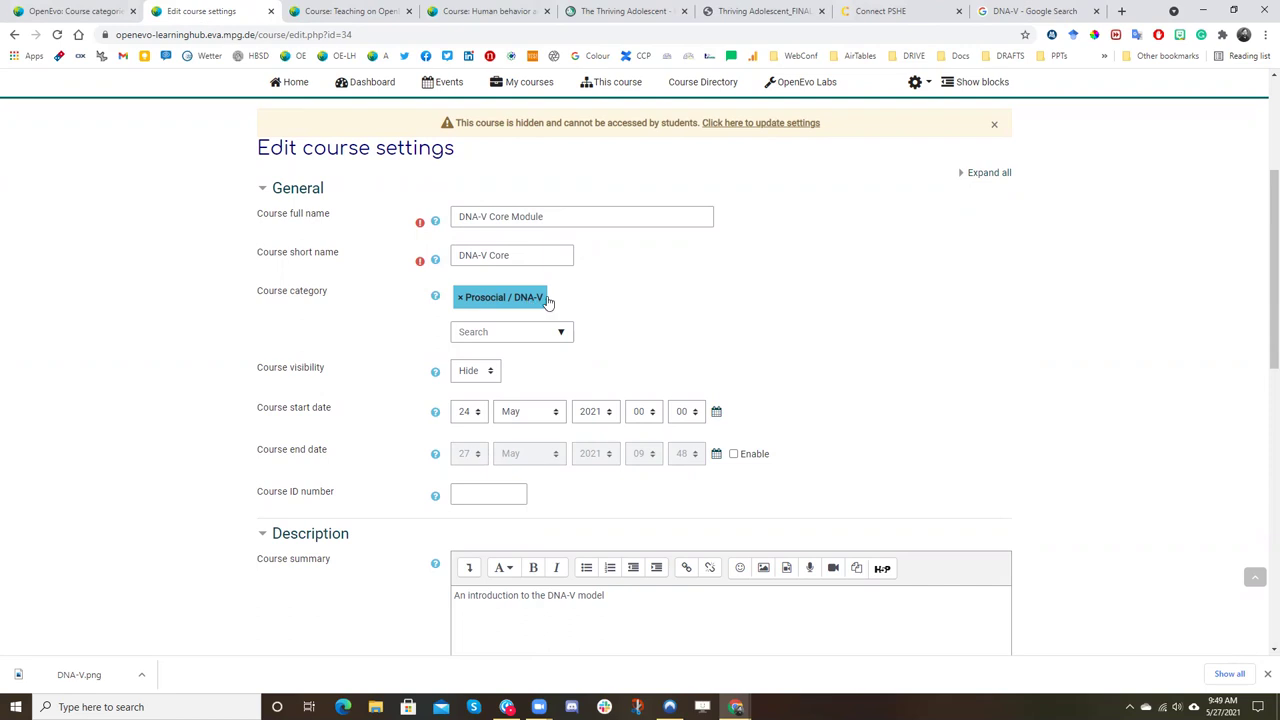
pyautogui.scroll(-1, 628, 297)
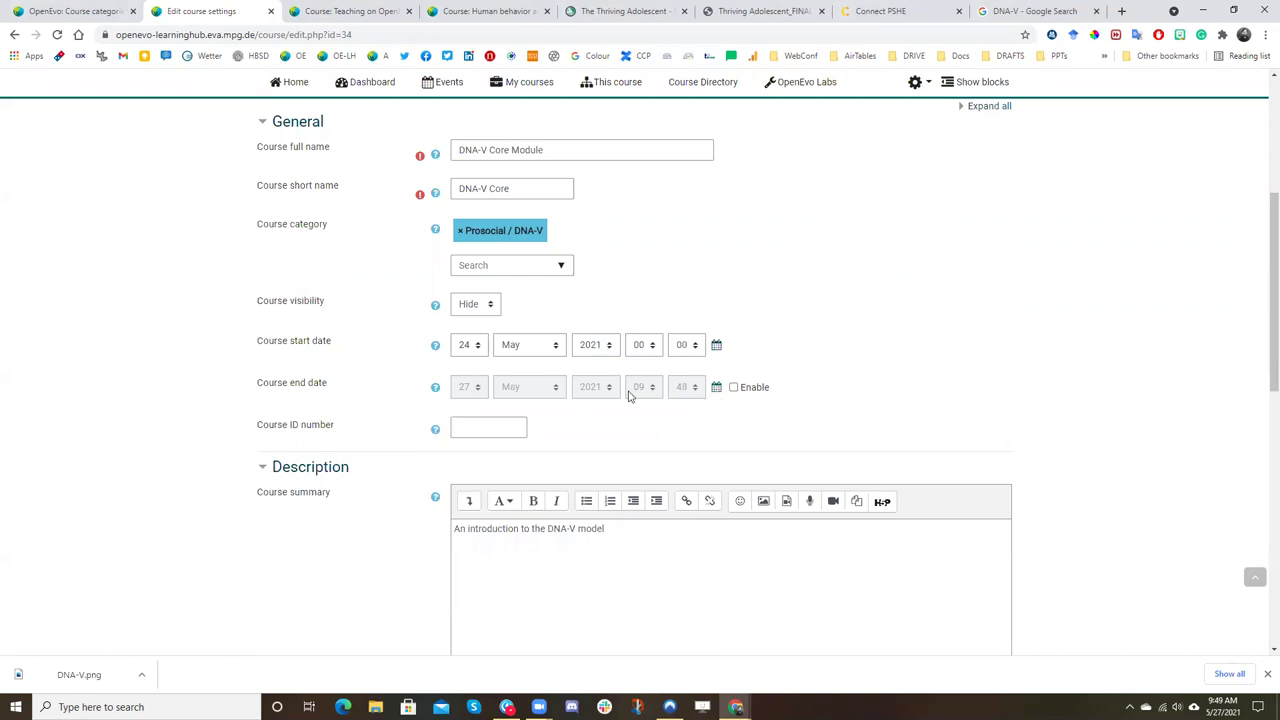
pyautogui.scroll(-3, 628, 394)
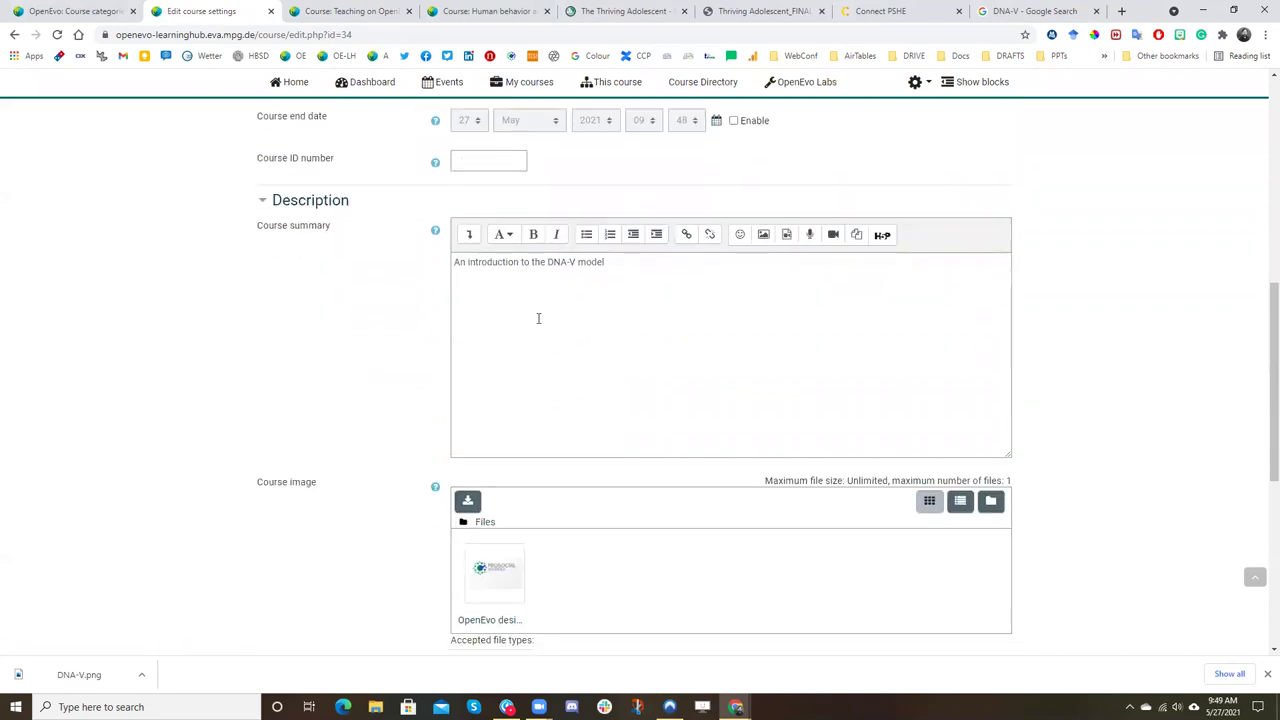
pyautogui.scroll(-2, 540, 350)
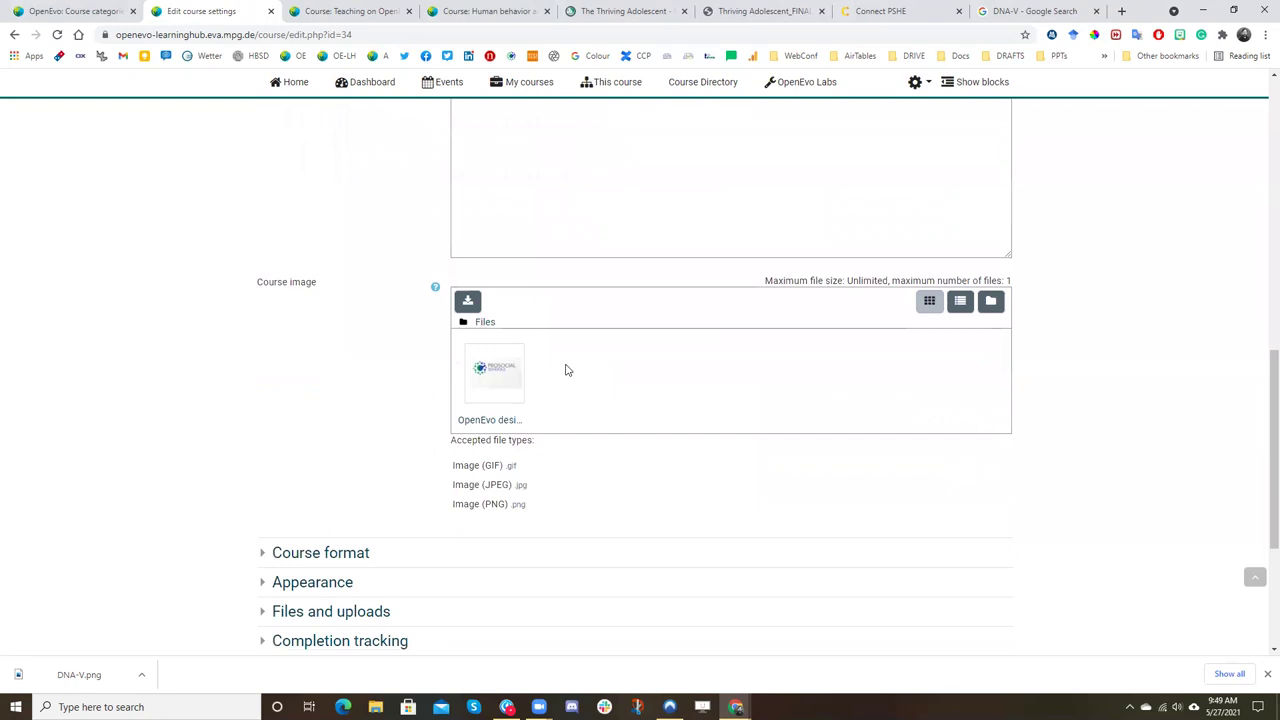
pyautogui.scroll(-3, 565, 368)
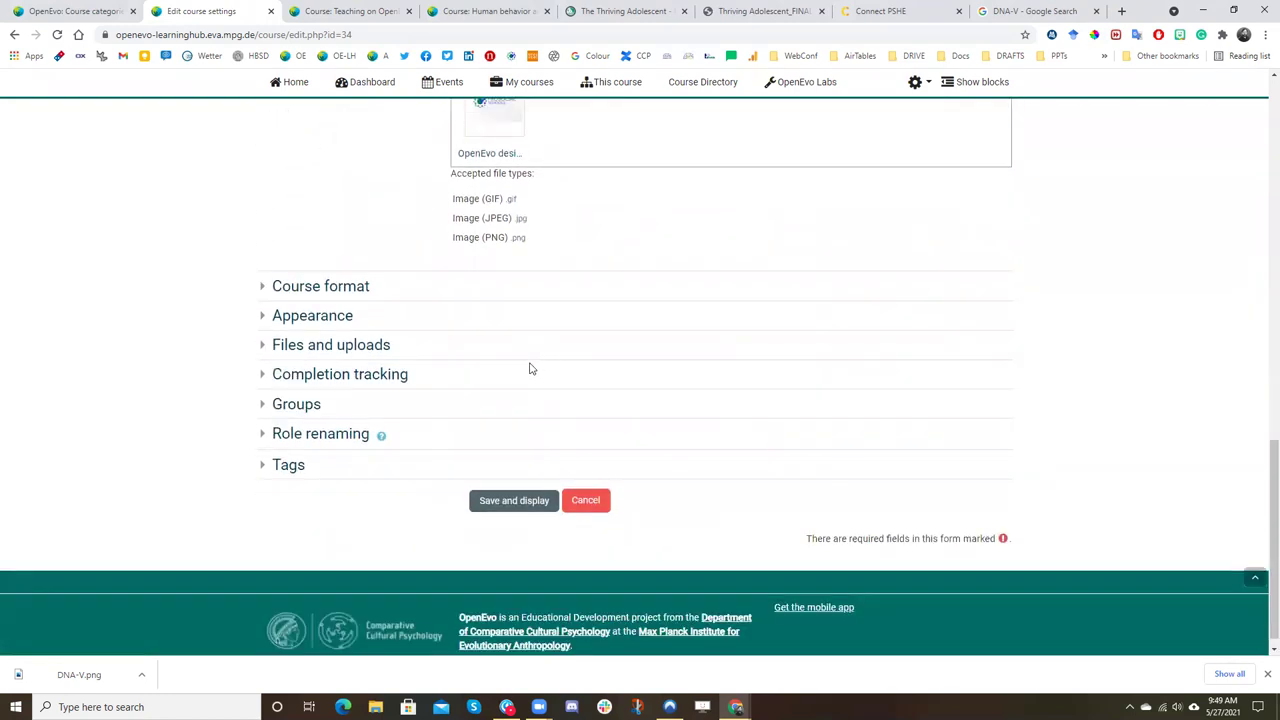
# - Expand Course format and keep Tiles format selected for the DNA-V Core Module
pyautogui.click(266, 289)
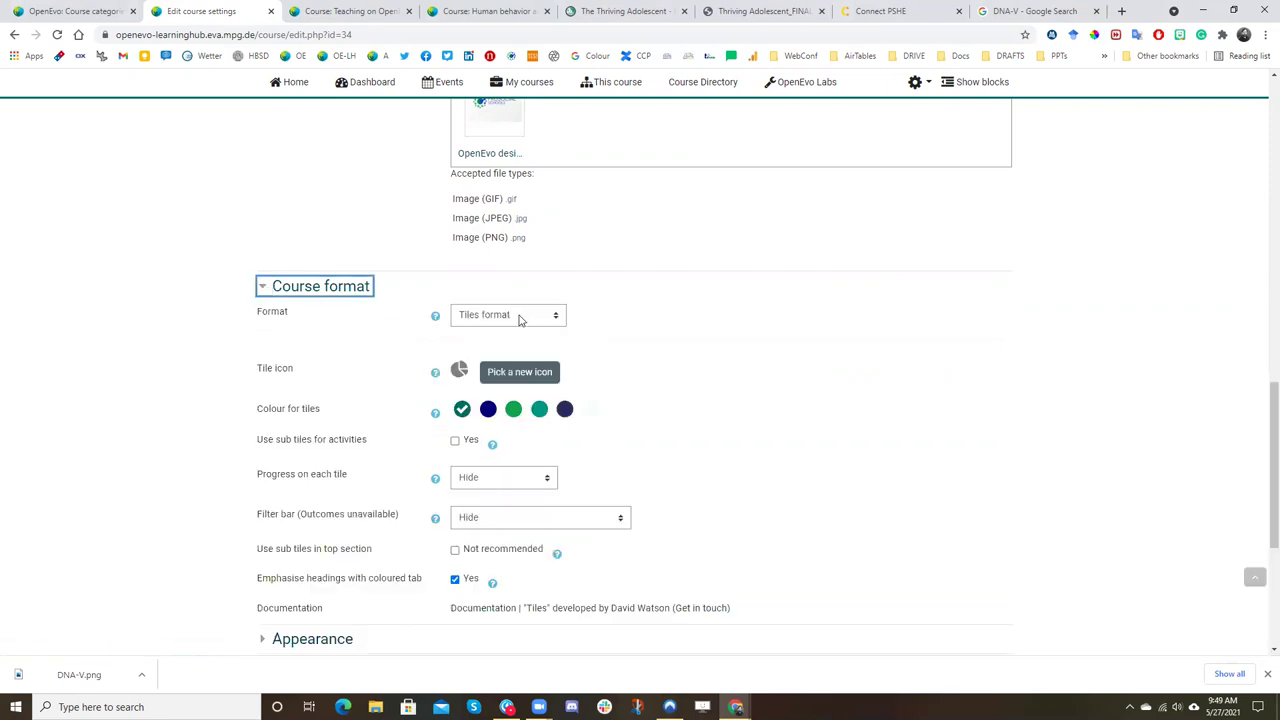
pyautogui.click(516, 318)
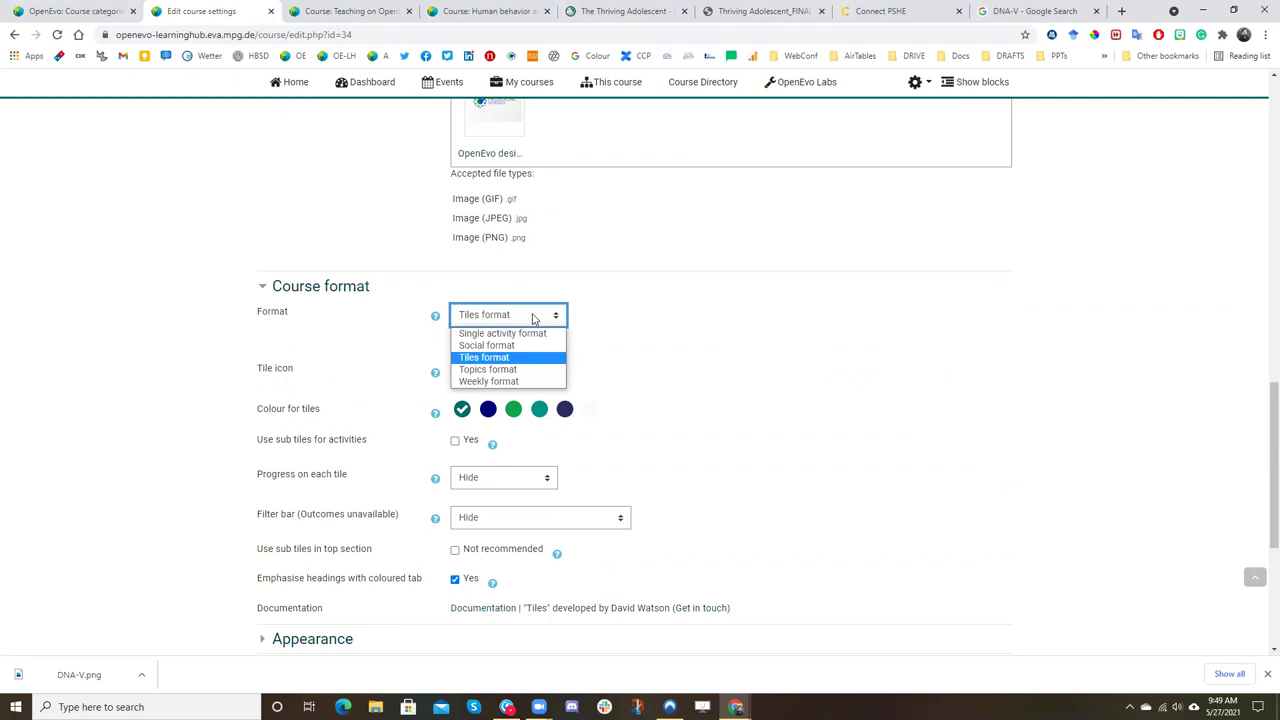
pyautogui.click(533, 318)
pyautogui.scroll(-3, 636, 345)
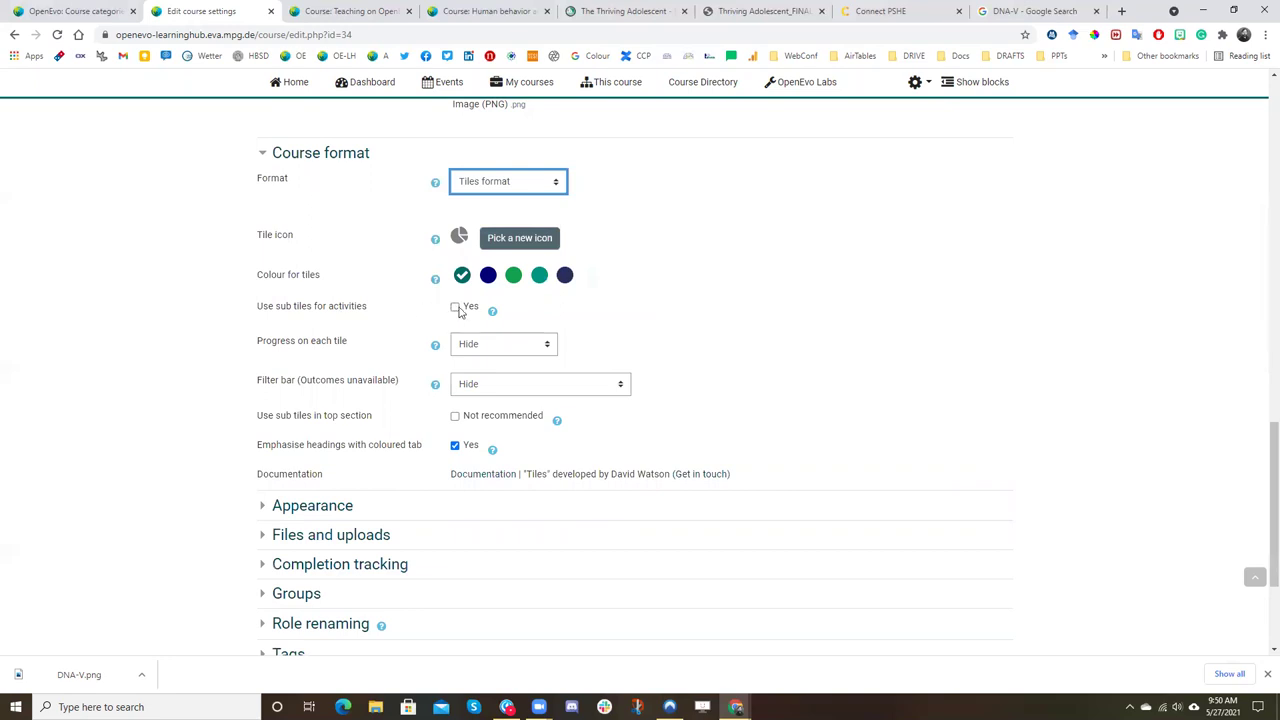
# - Compare with the Human behavior course, then return to review the remaining format settings
pyautogui.click(468, 11)
pyautogui.scroll(-1, 352, 355)
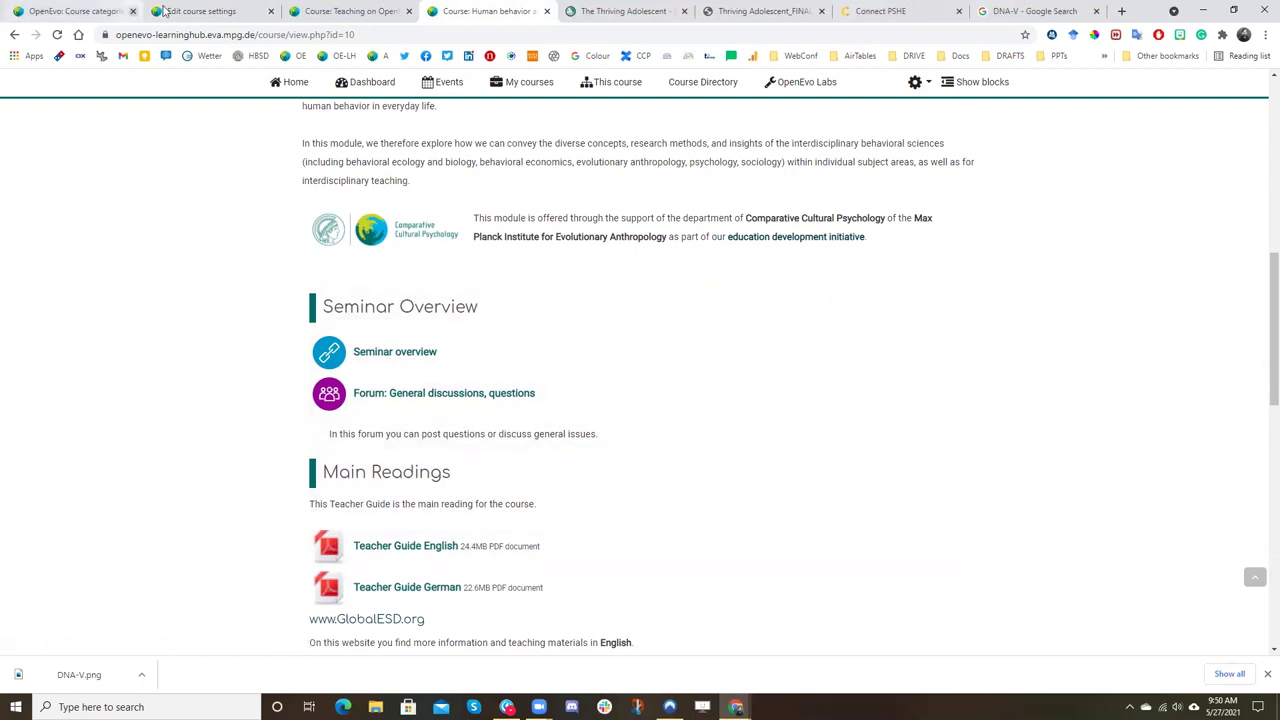
pyautogui.click(226, 12)
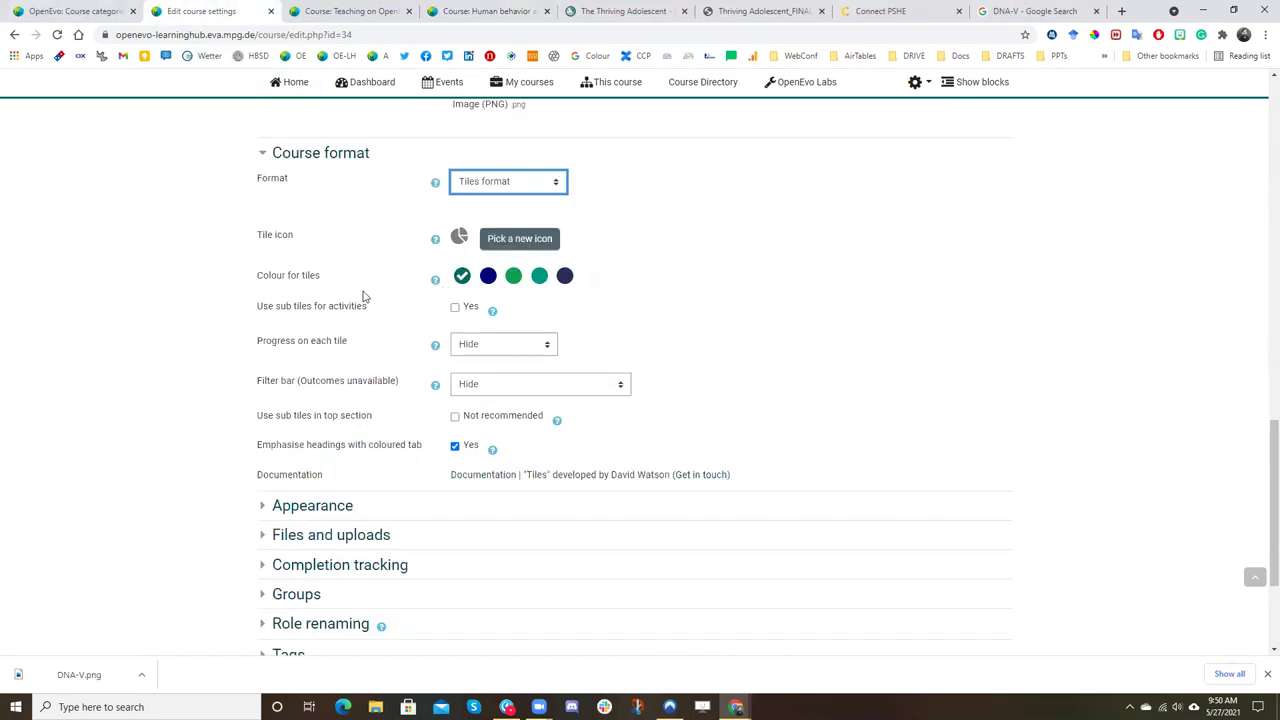
pyautogui.scroll(-1, 367, 327)
pyautogui.scroll(-2, 367, 327)
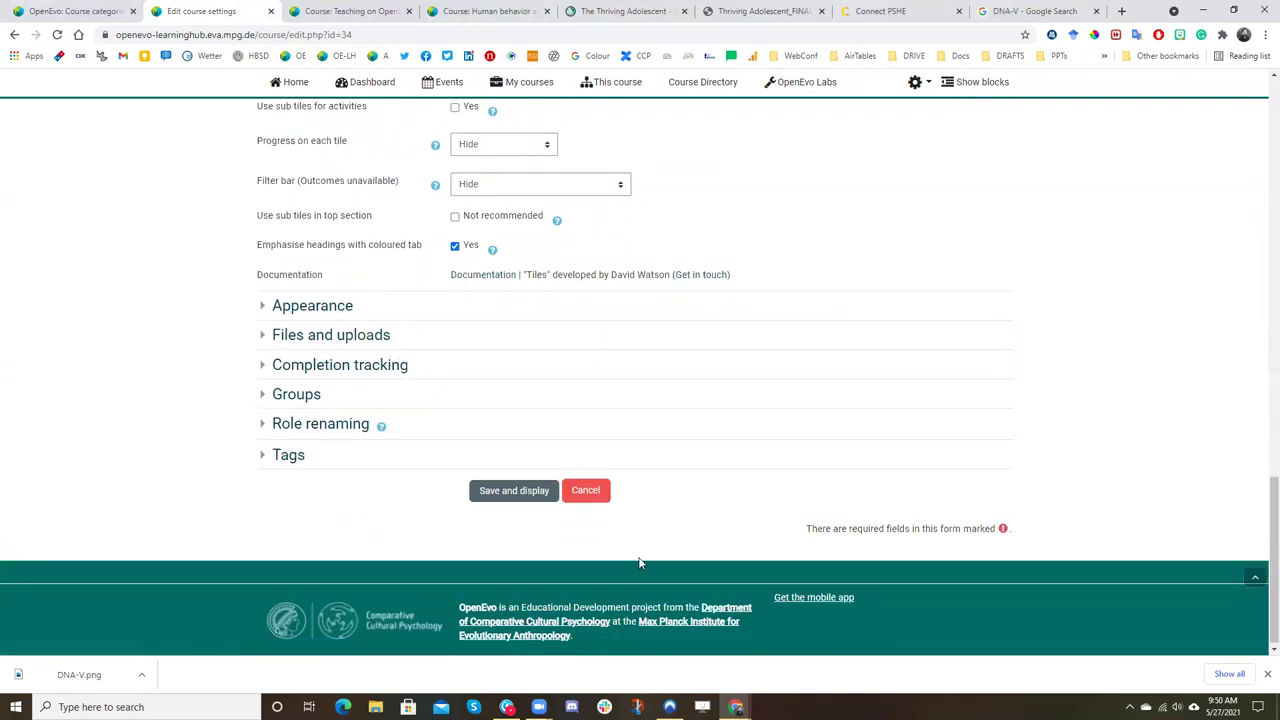
pyautogui.scroll(20, 506, 451)
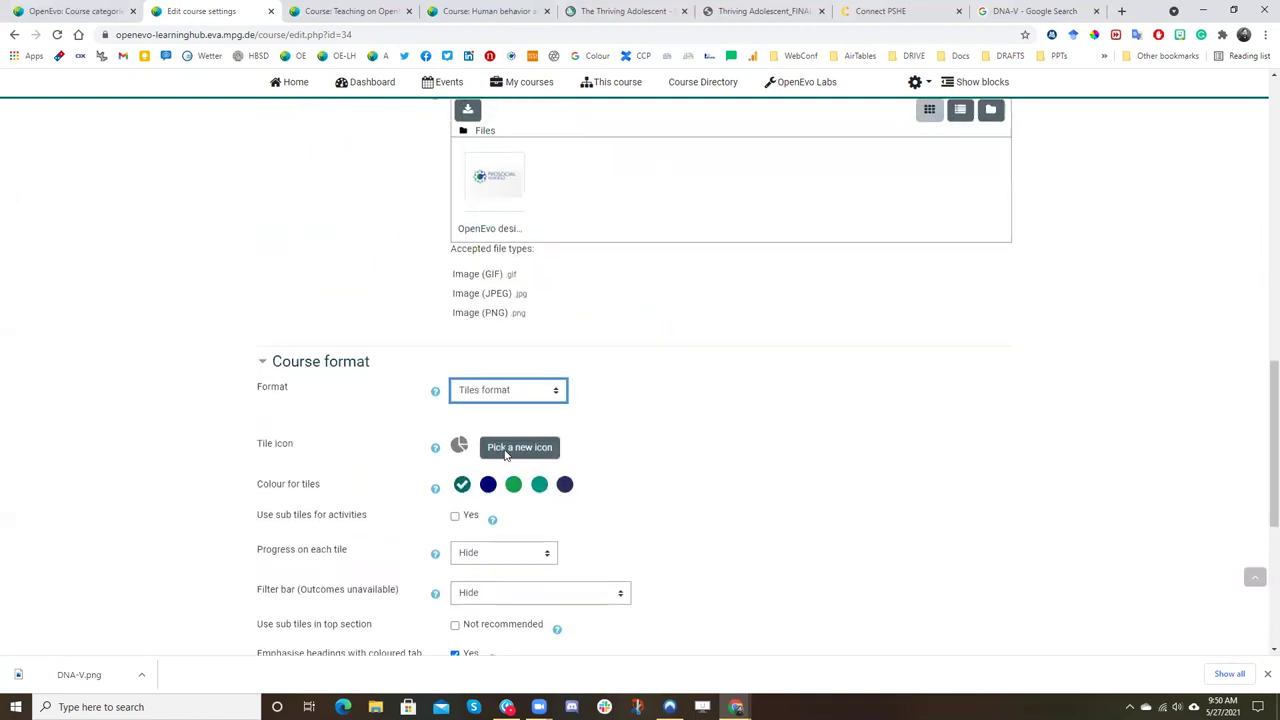
pyautogui.scroll(-20, 506, 451)
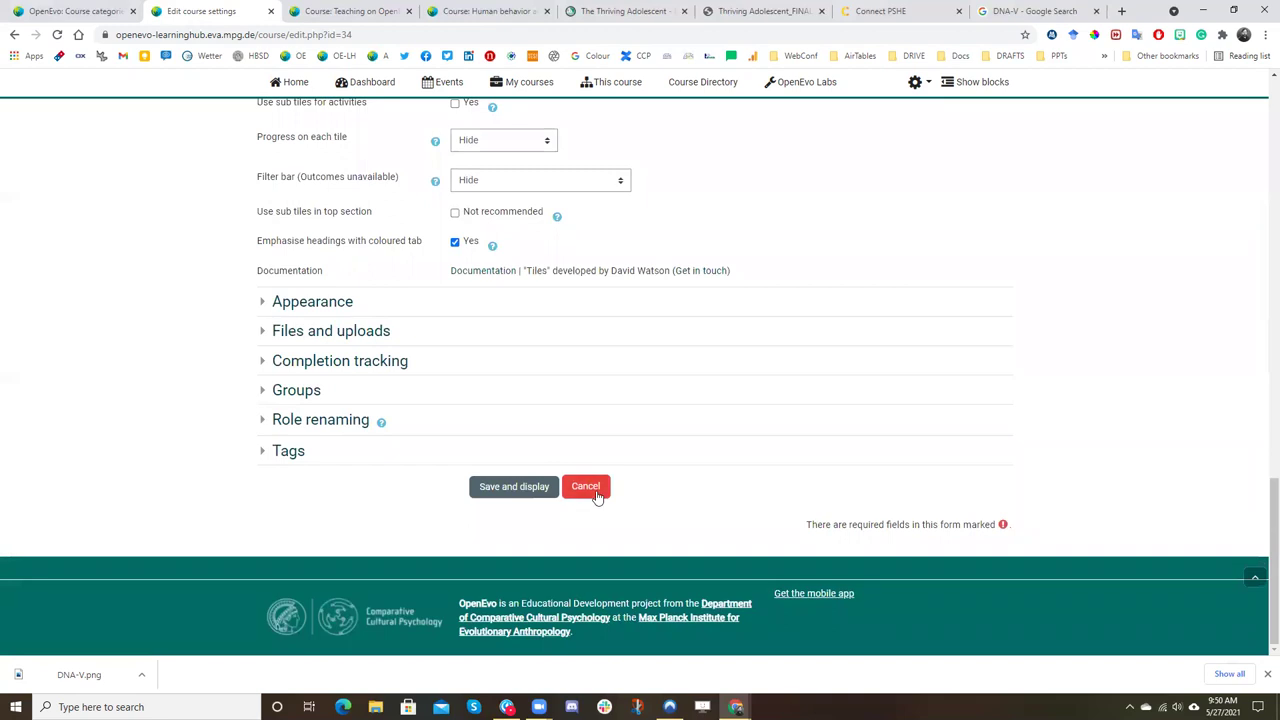
# - Leave the course settings form without saving changes
pyautogui.click(596, 491)
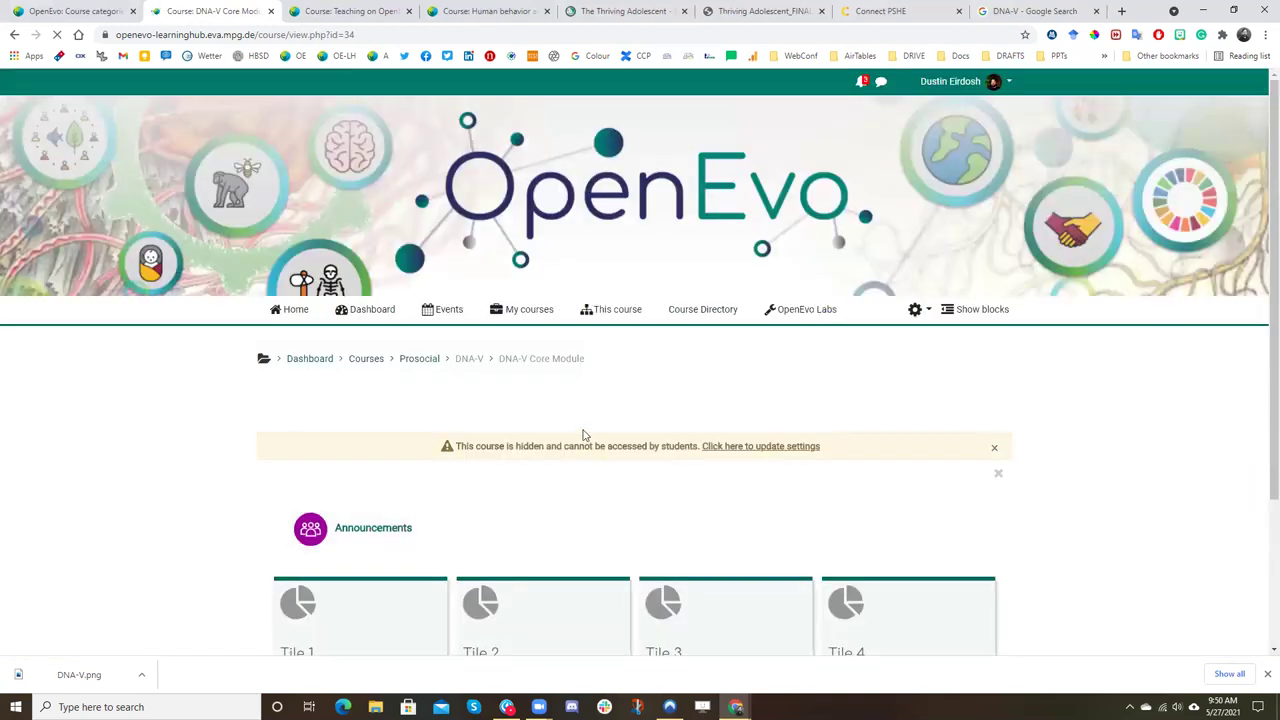
pyautogui.scroll(-1, 585, 425)
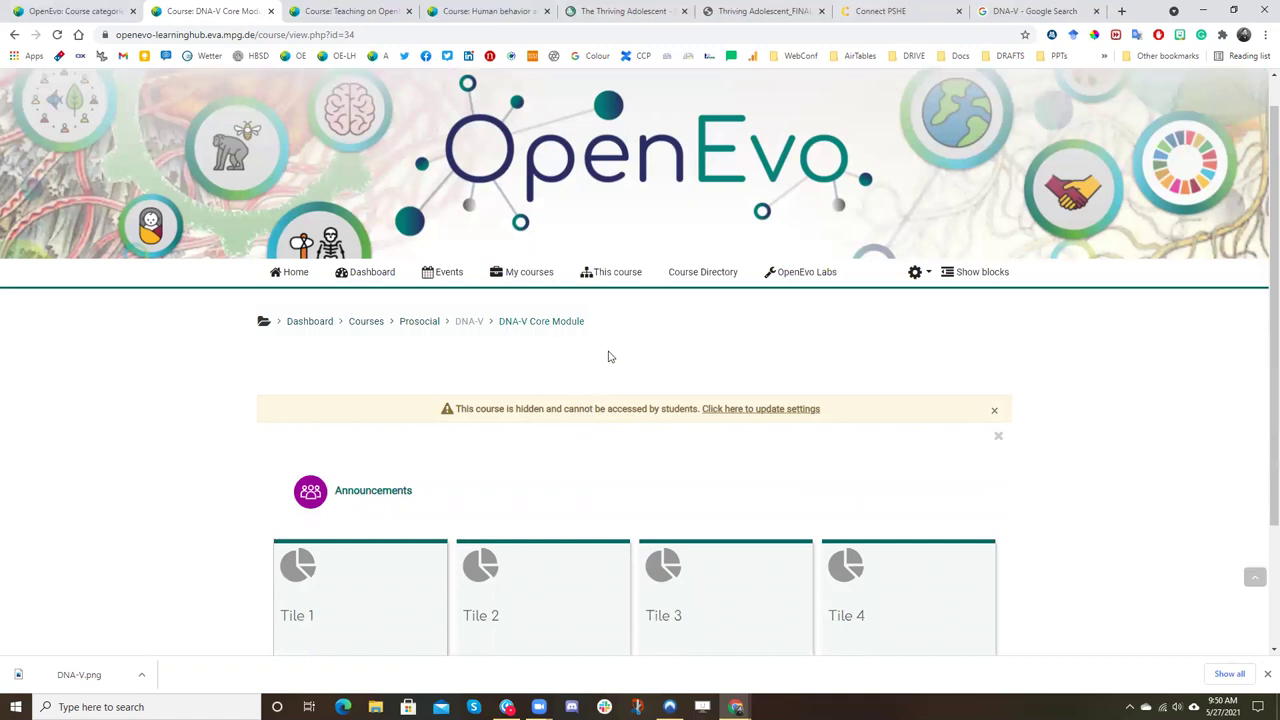
pyautogui.scroll(-2, 607, 370)
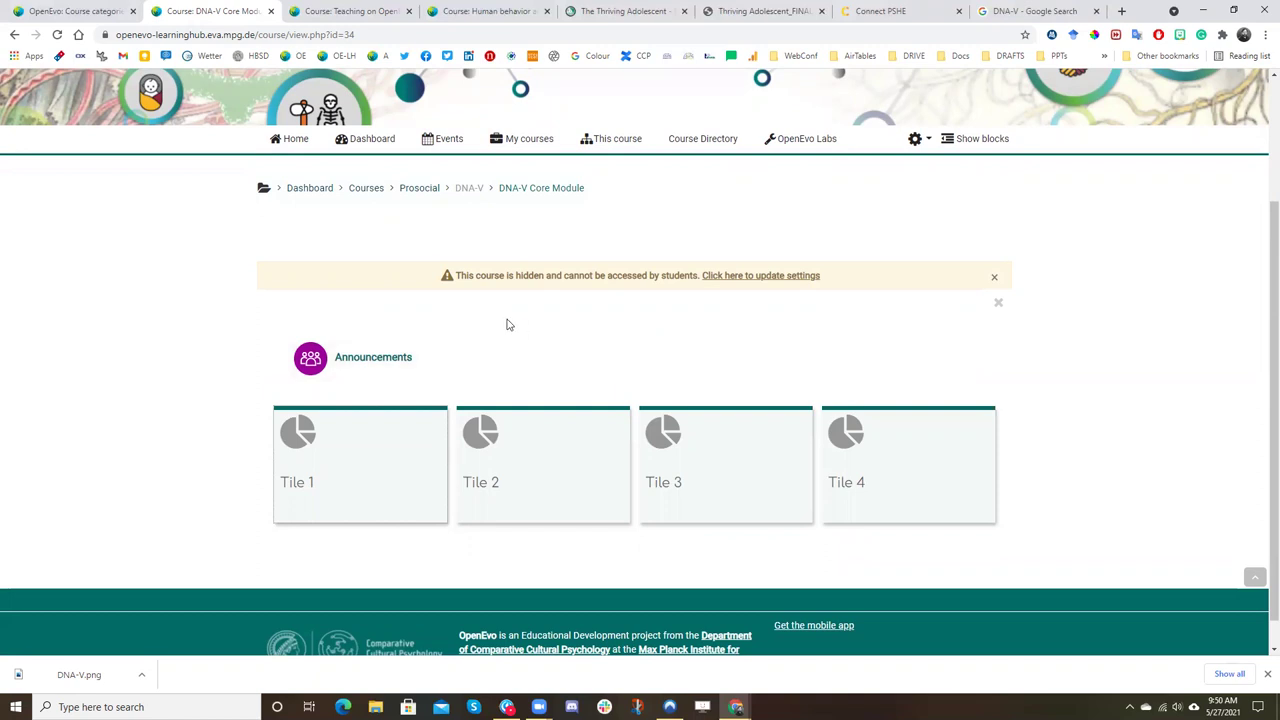
# - Turn editing on for the DNA-V Core Module course
pyautogui.click(927, 142)
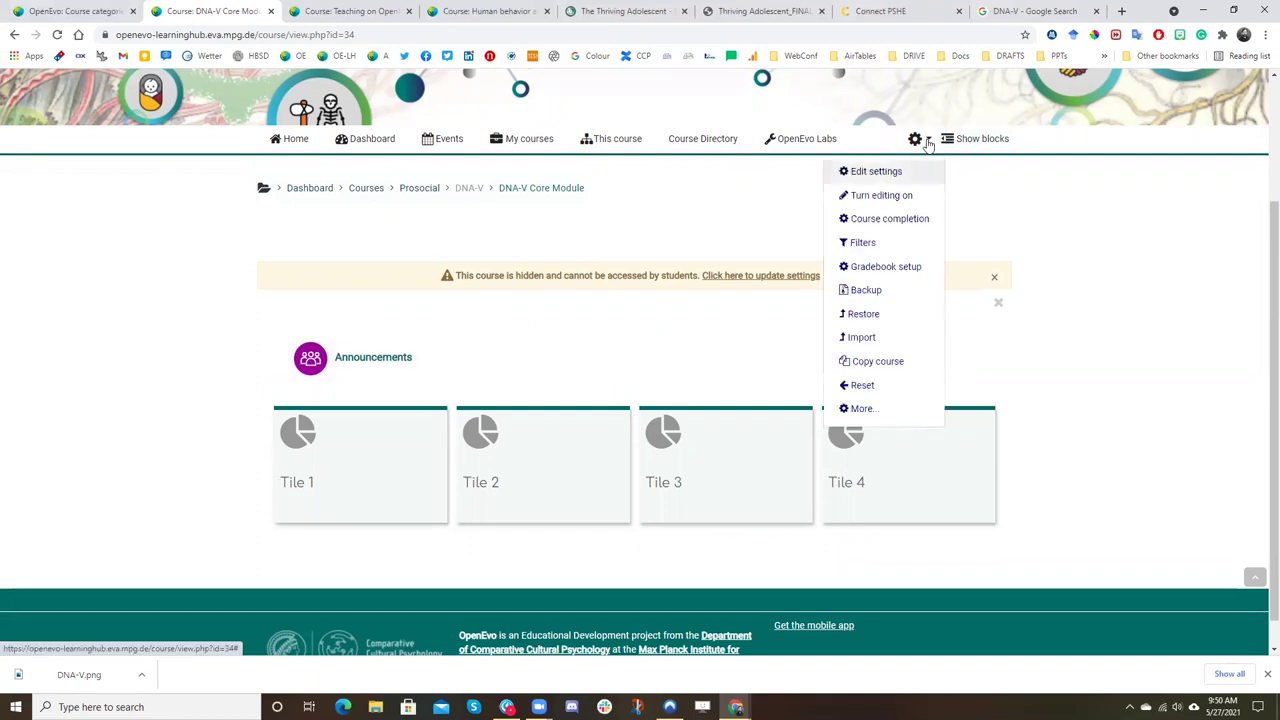
pyautogui.click(893, 197)
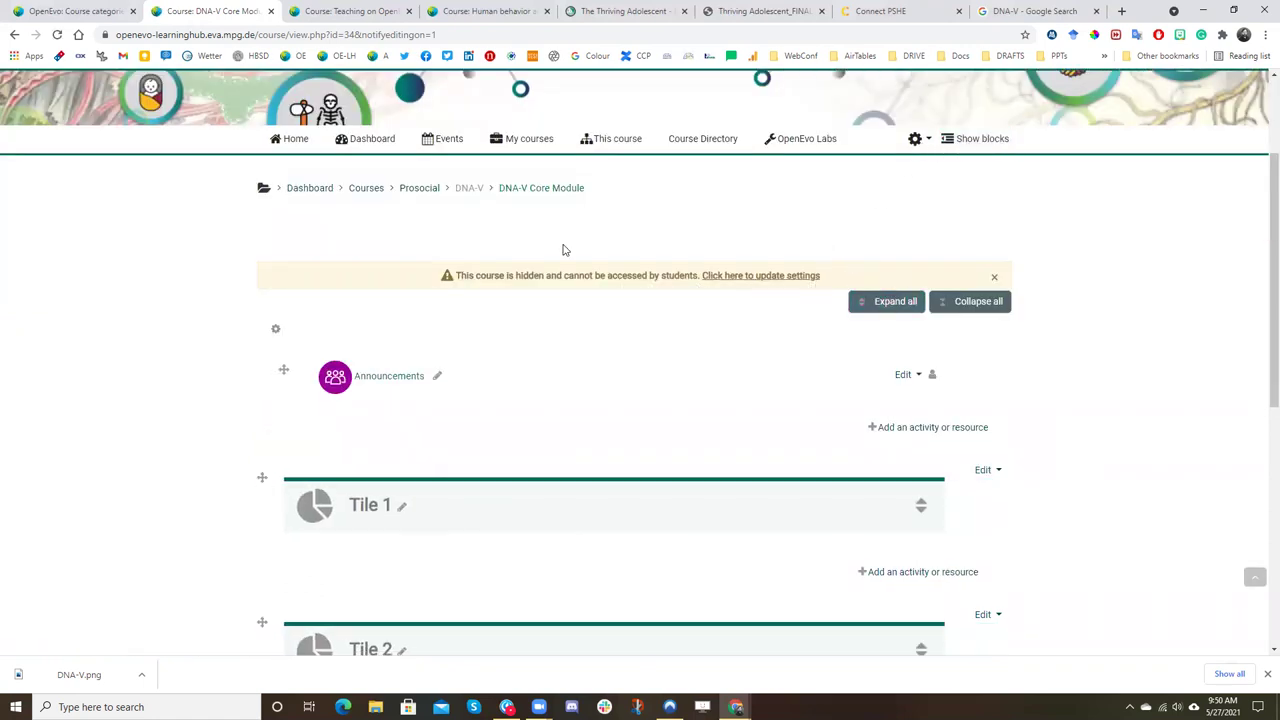
pyautogui.scroll(-2, 563, 249)
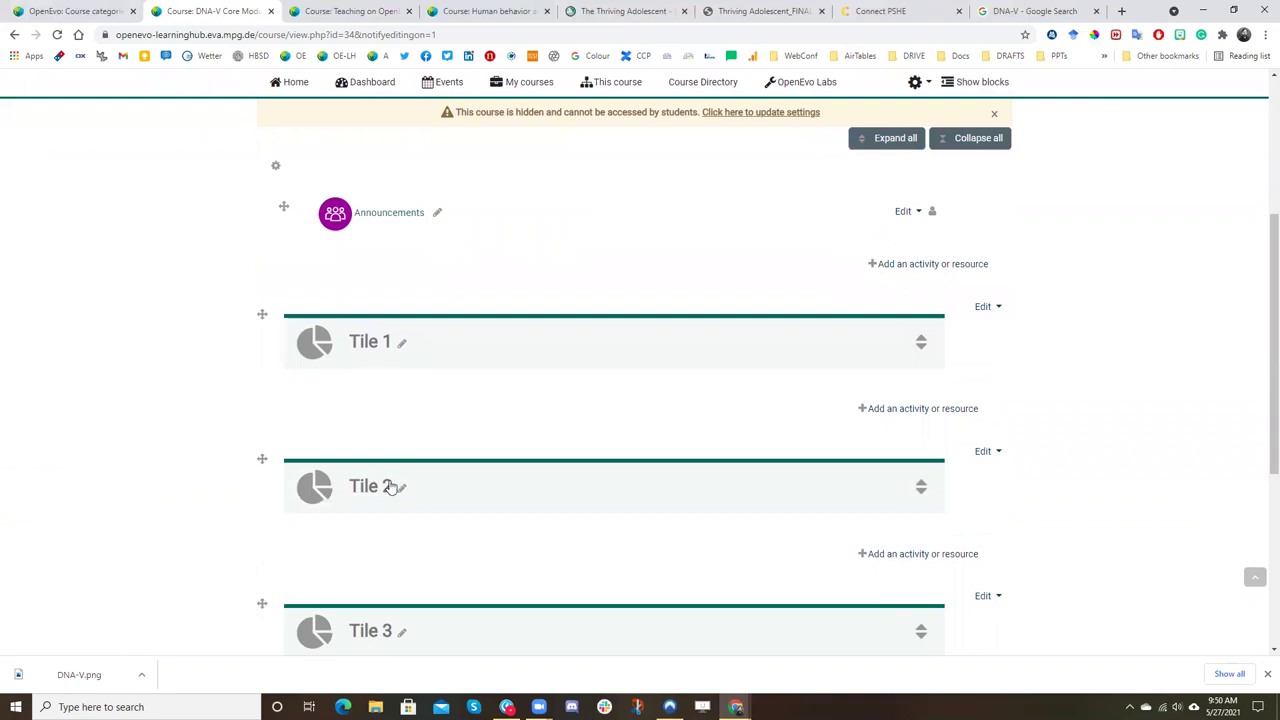
pyautogui.scroll(-1, 390, 484)
pyautogui.scroll(4, 395, 478)
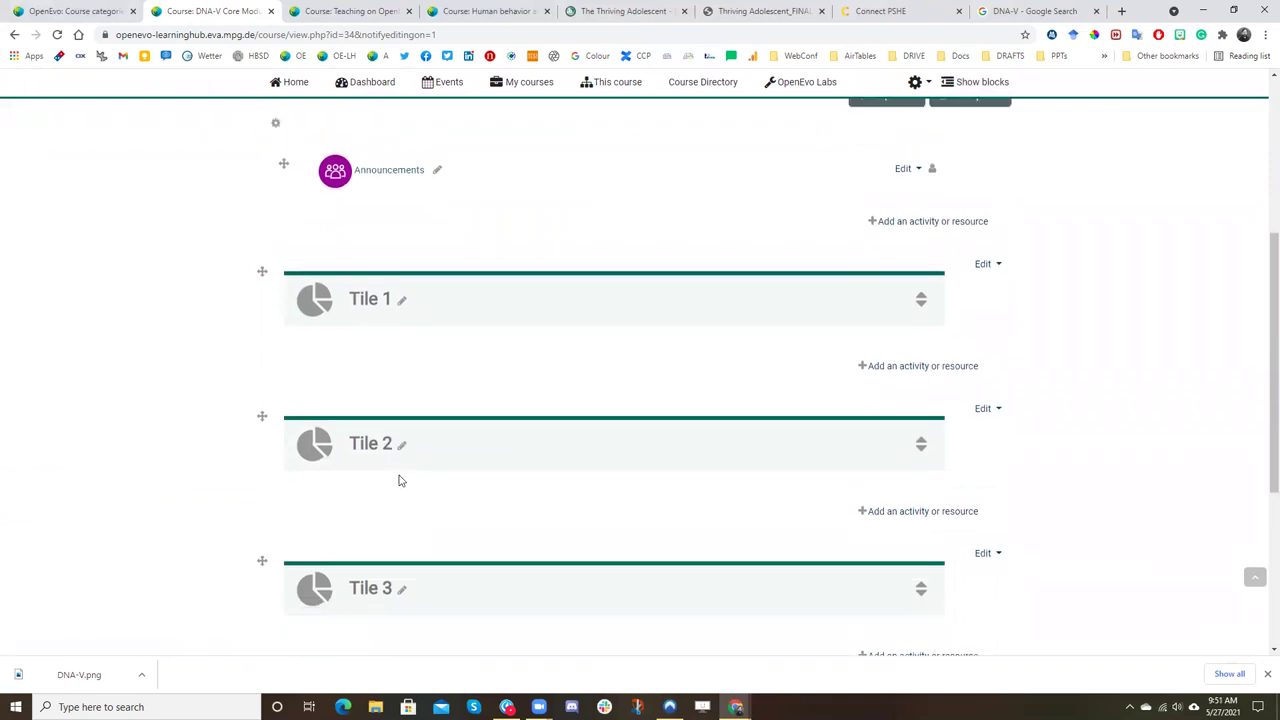
pyautogui.scroll(-1, 480, 442)
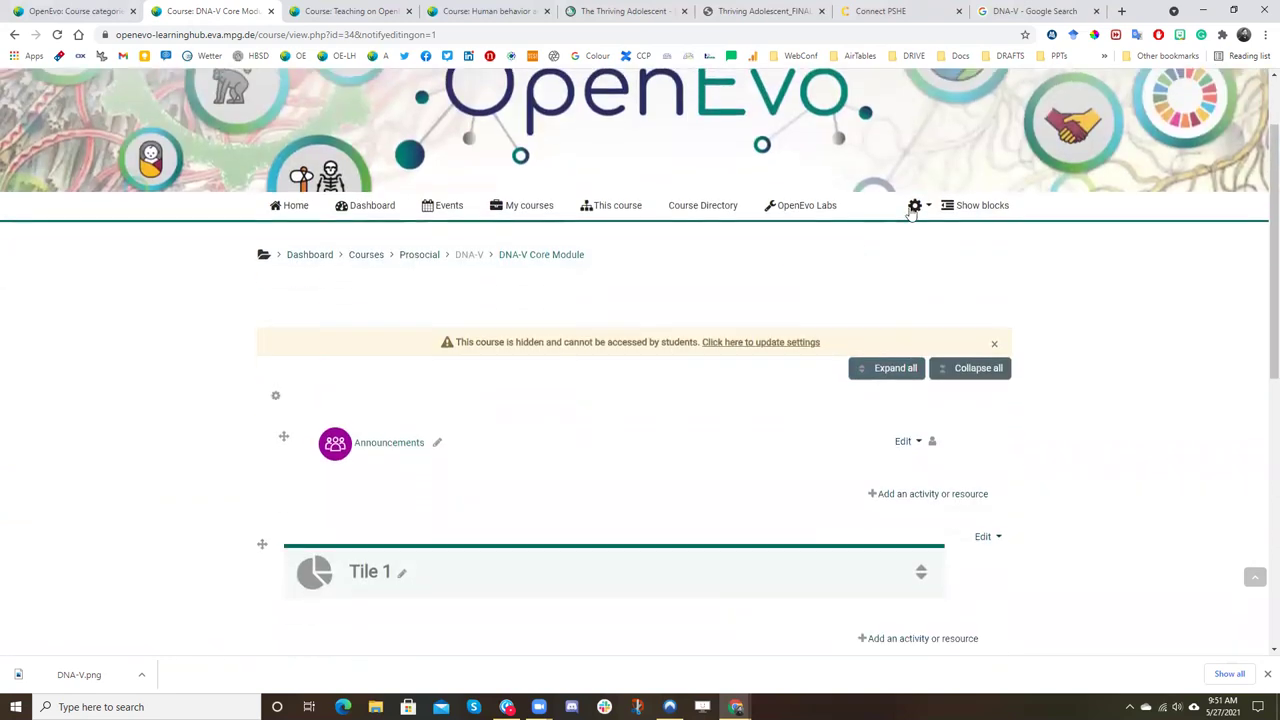
# - Turn editing back off and reopen the course administration menu
pyautogui.click(915, 205)
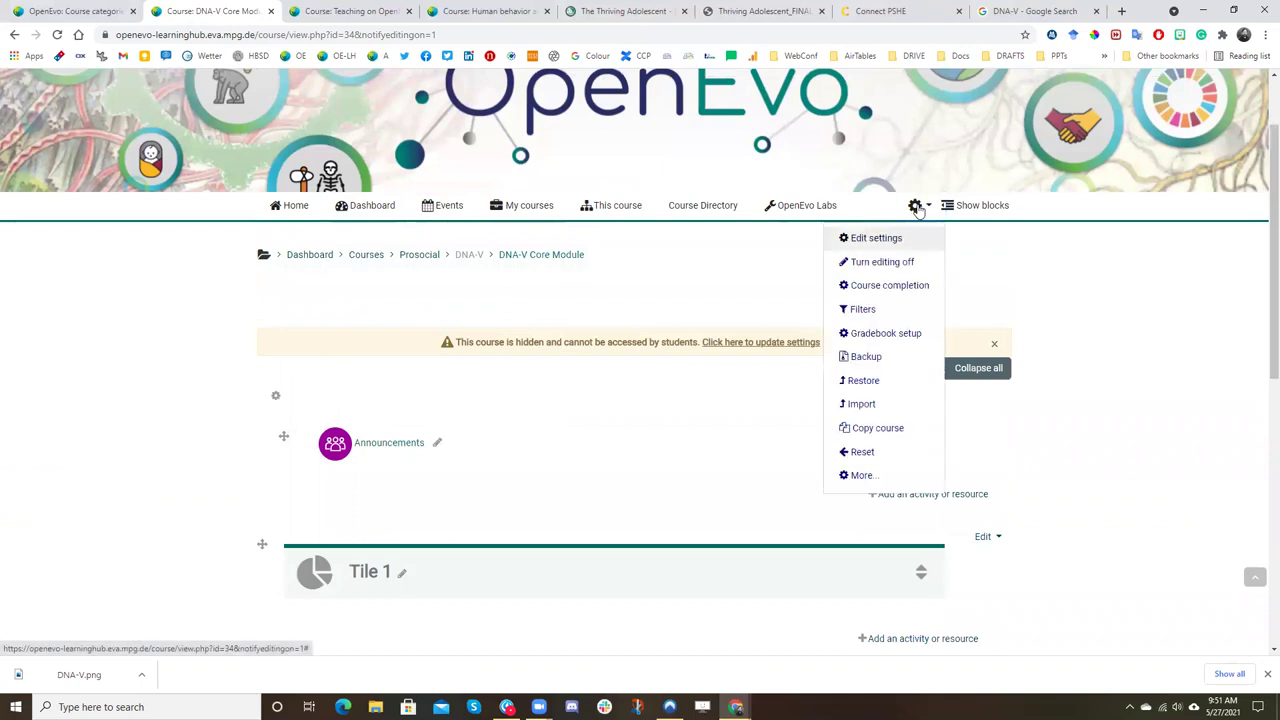
pyautogui.click(882, 262)
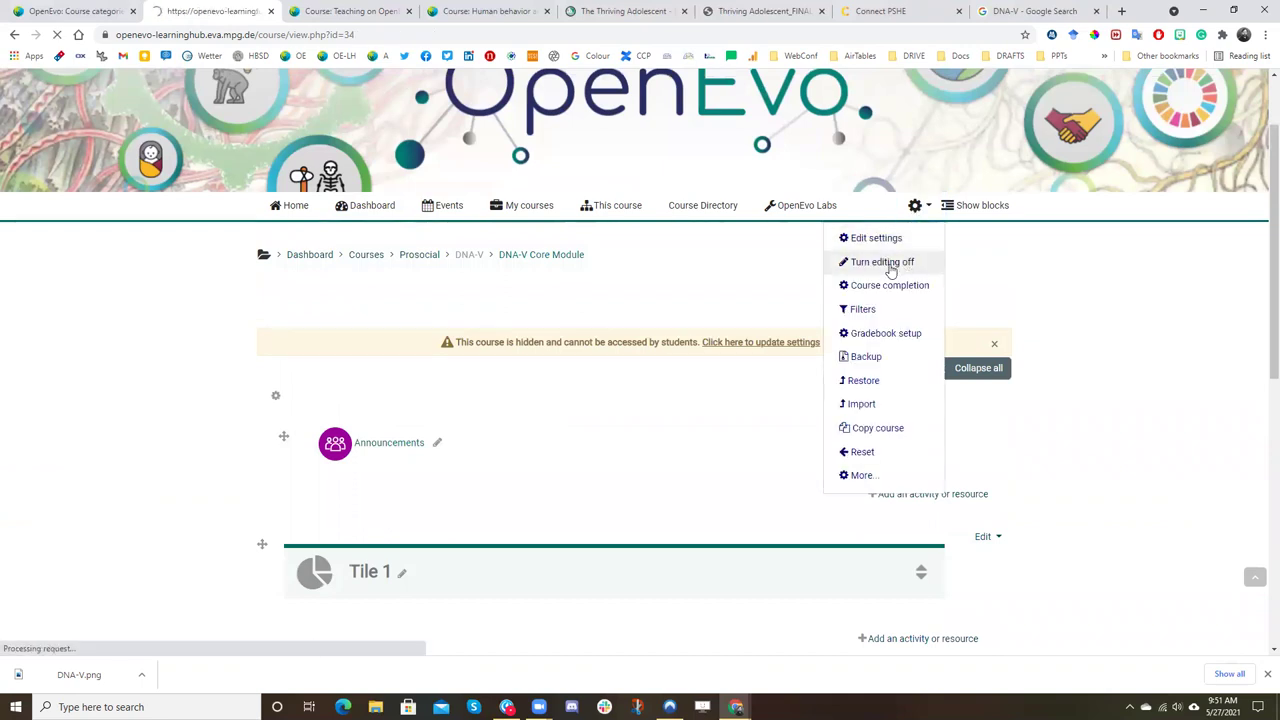
pyautogui.scroll(-1, 729, 323)
pyautogui.scroll(1, 729, 323)
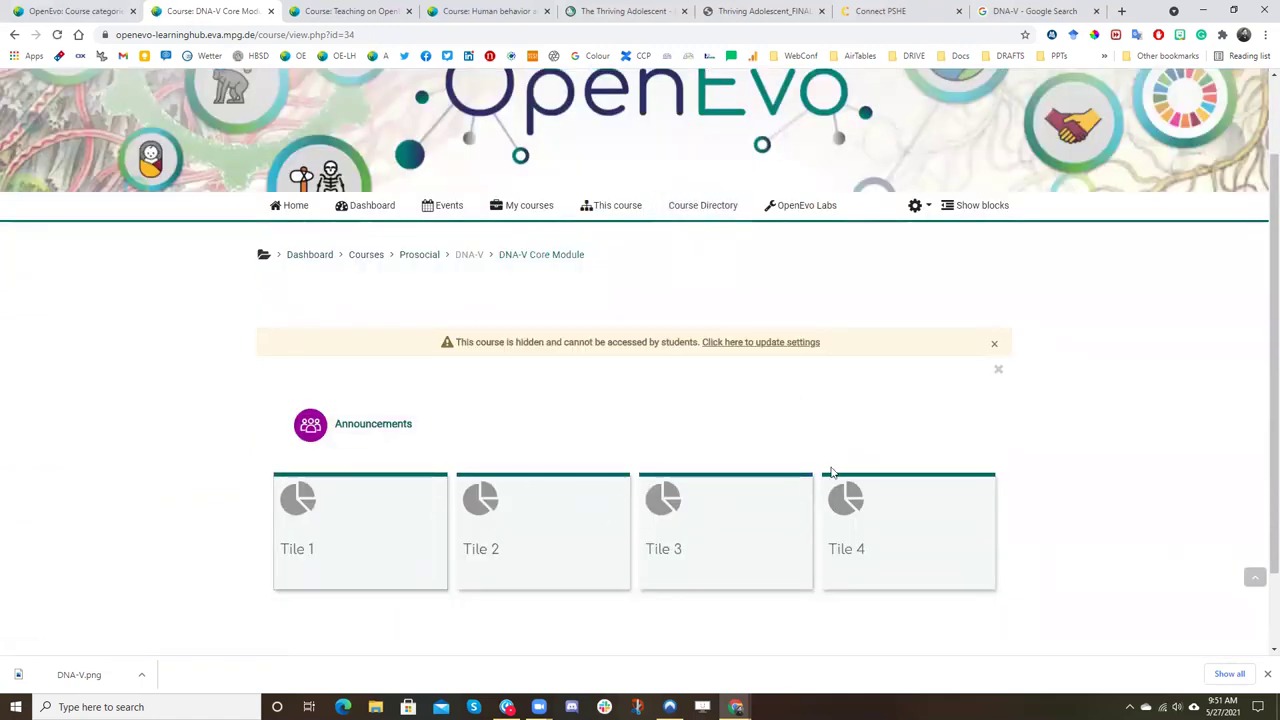
pyautogui.click(921, 206)
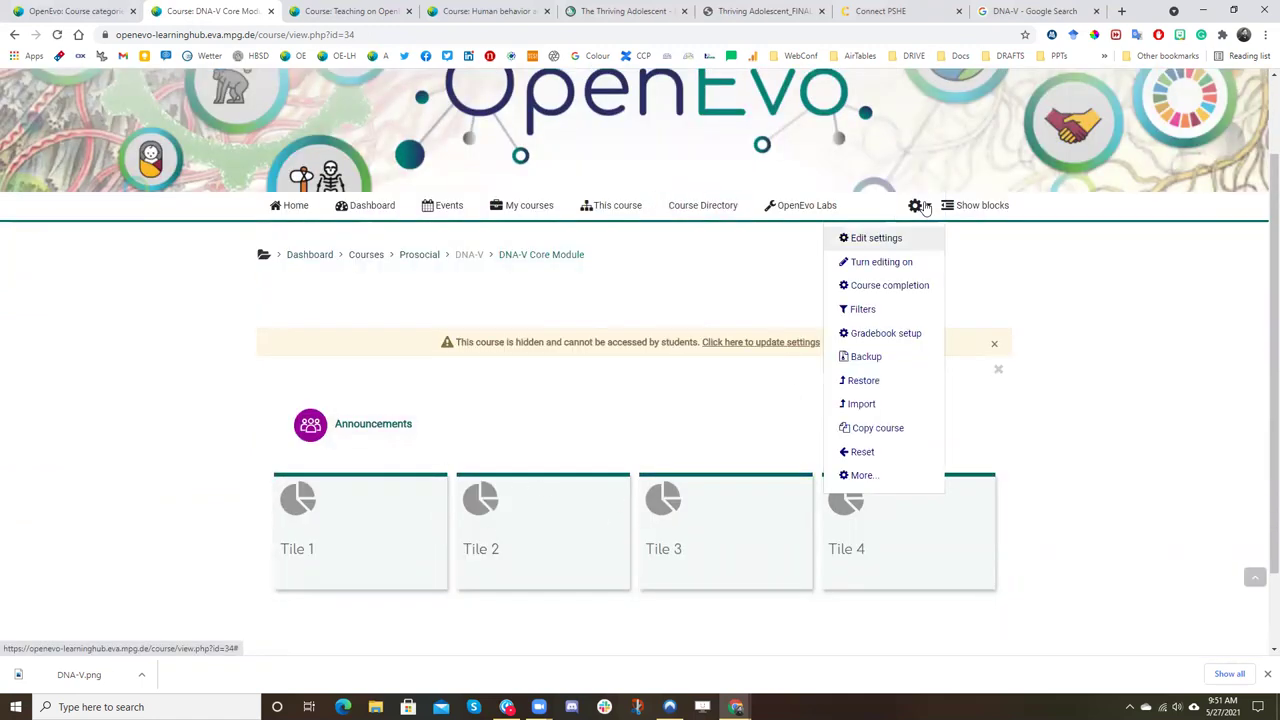
# - Turn editing on for the DNA-V Core Module course
pyautogui.click(910, 261)
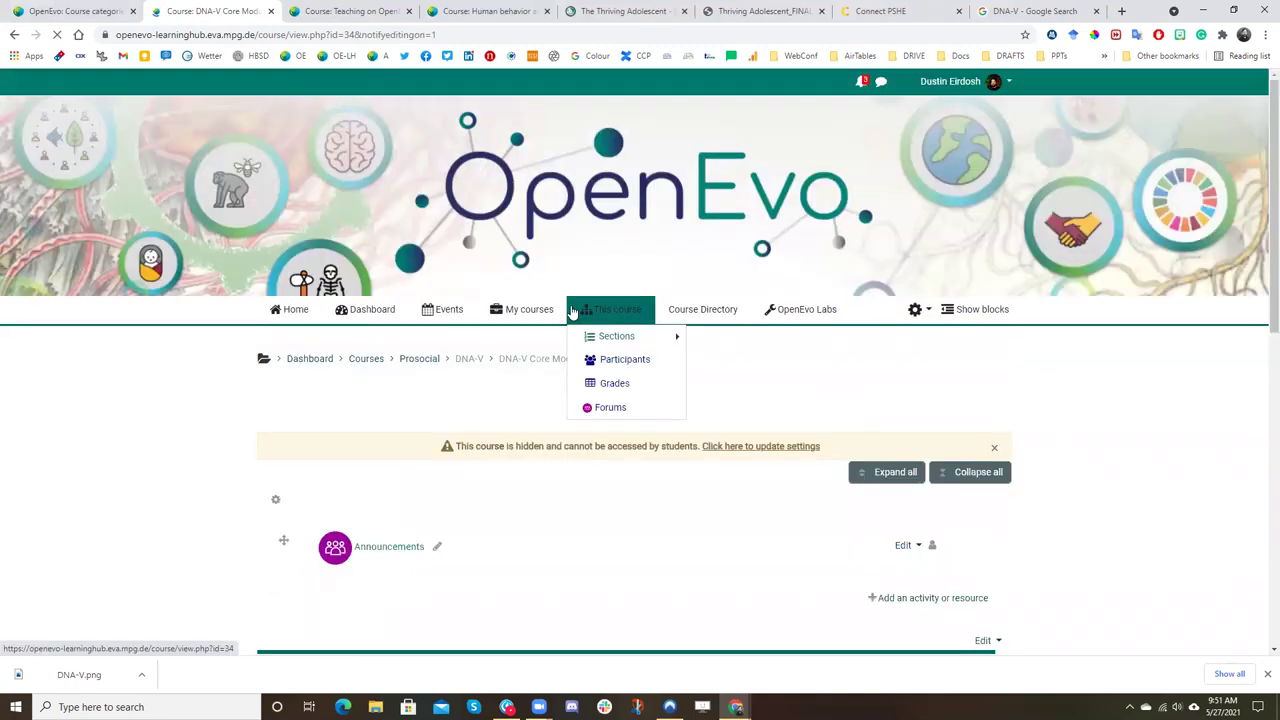
pyautogui.scroll(-2, 572, 313)
pyautogui.scroll(-2, 572, 313)
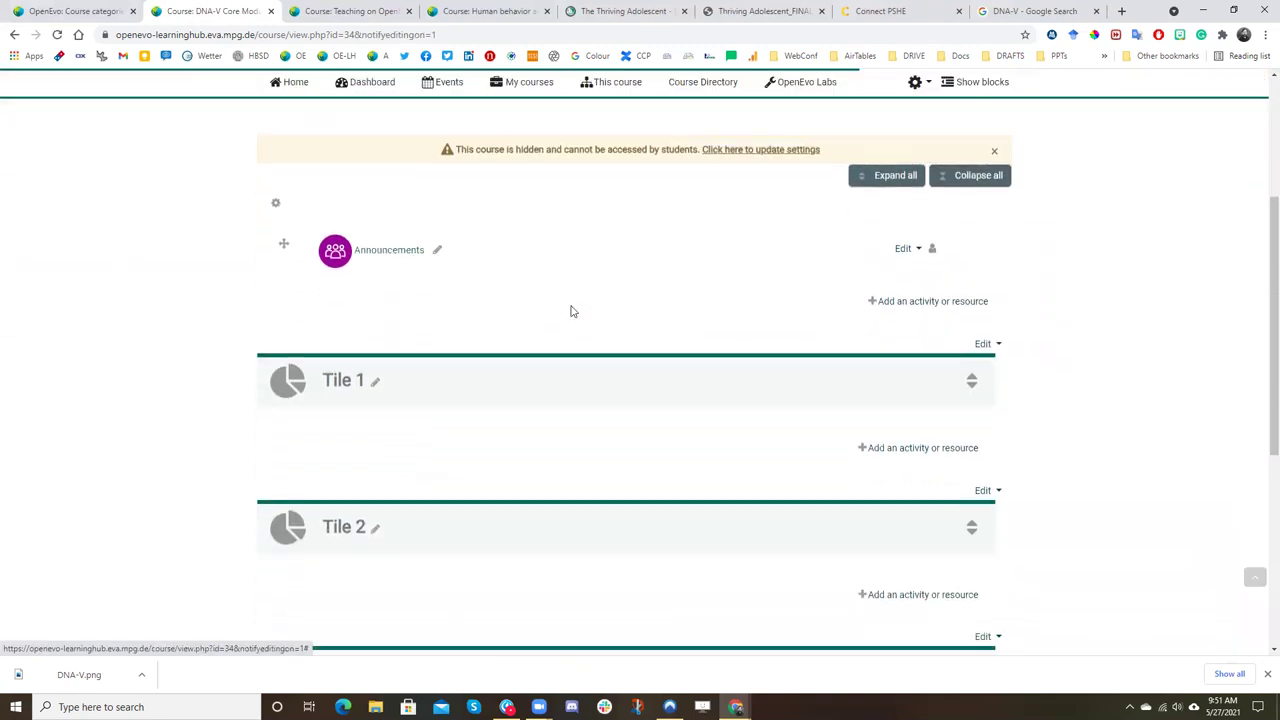
pyautogui.scroll(2, 549, 341)
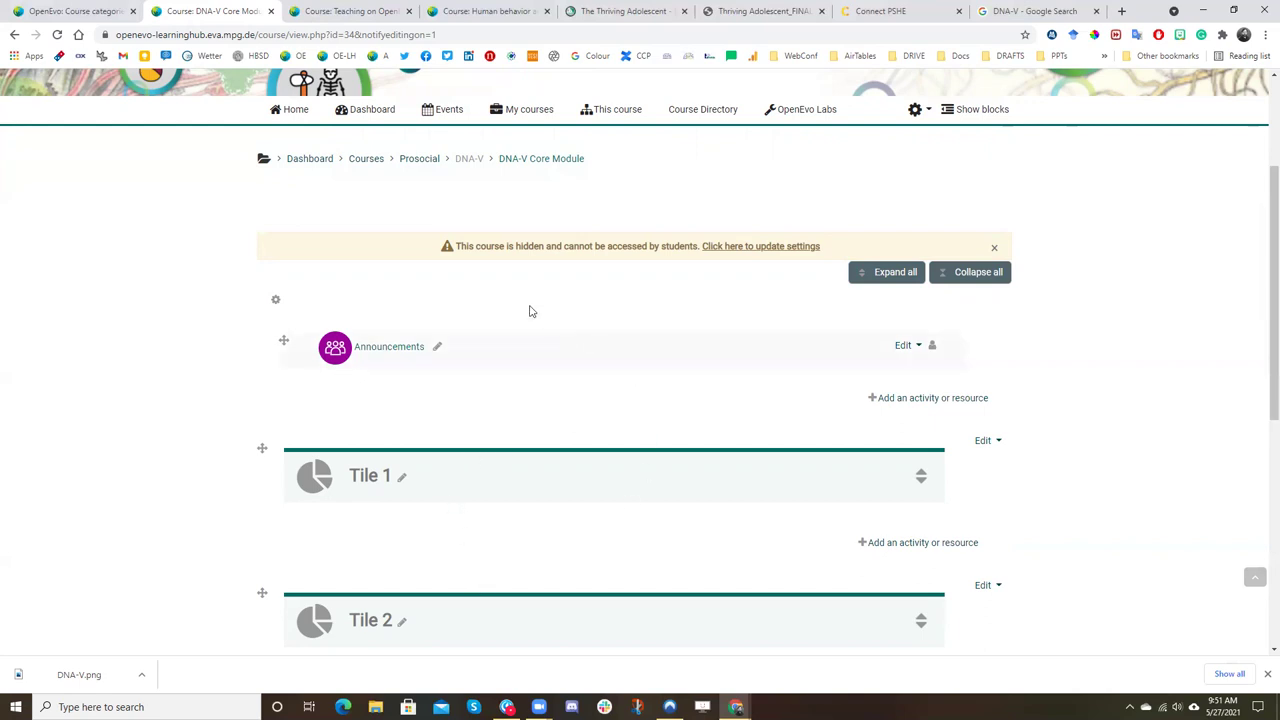
# - Try adding new content under the Announcements section
pyautogui.click(886, 403)
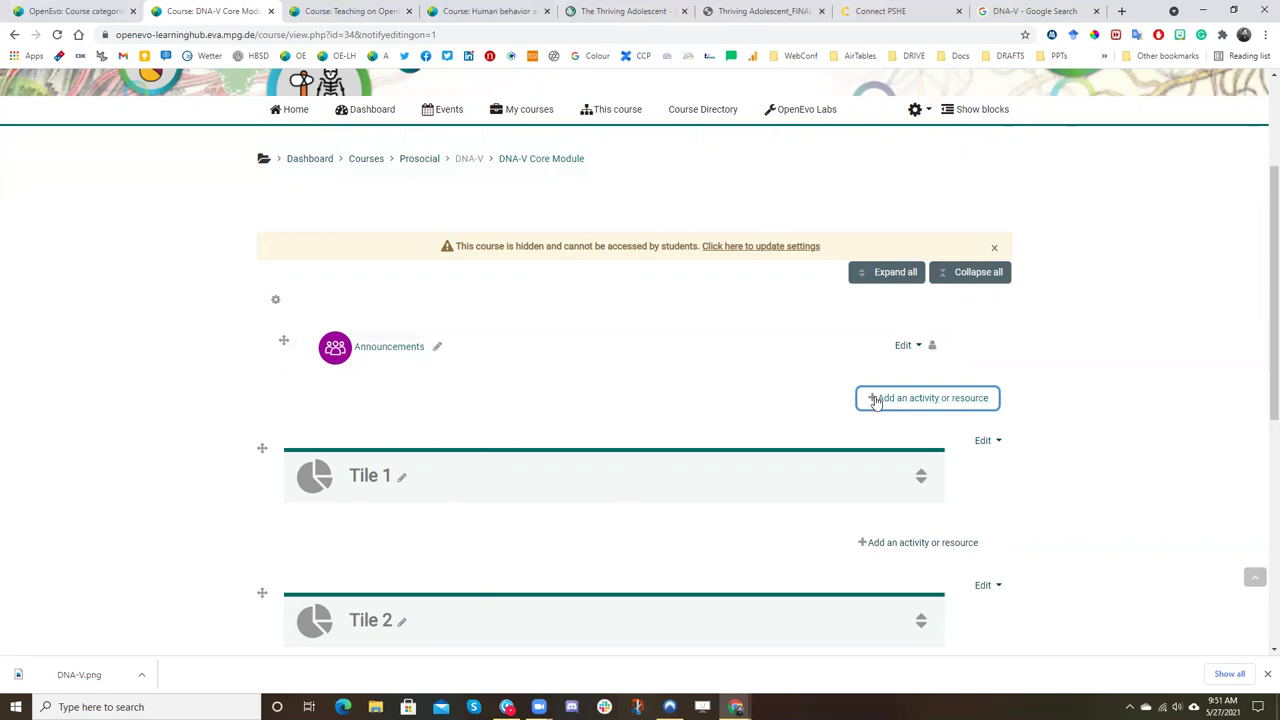
pyautogui.click(875, 400)
pyautogui.click(1116, 412)
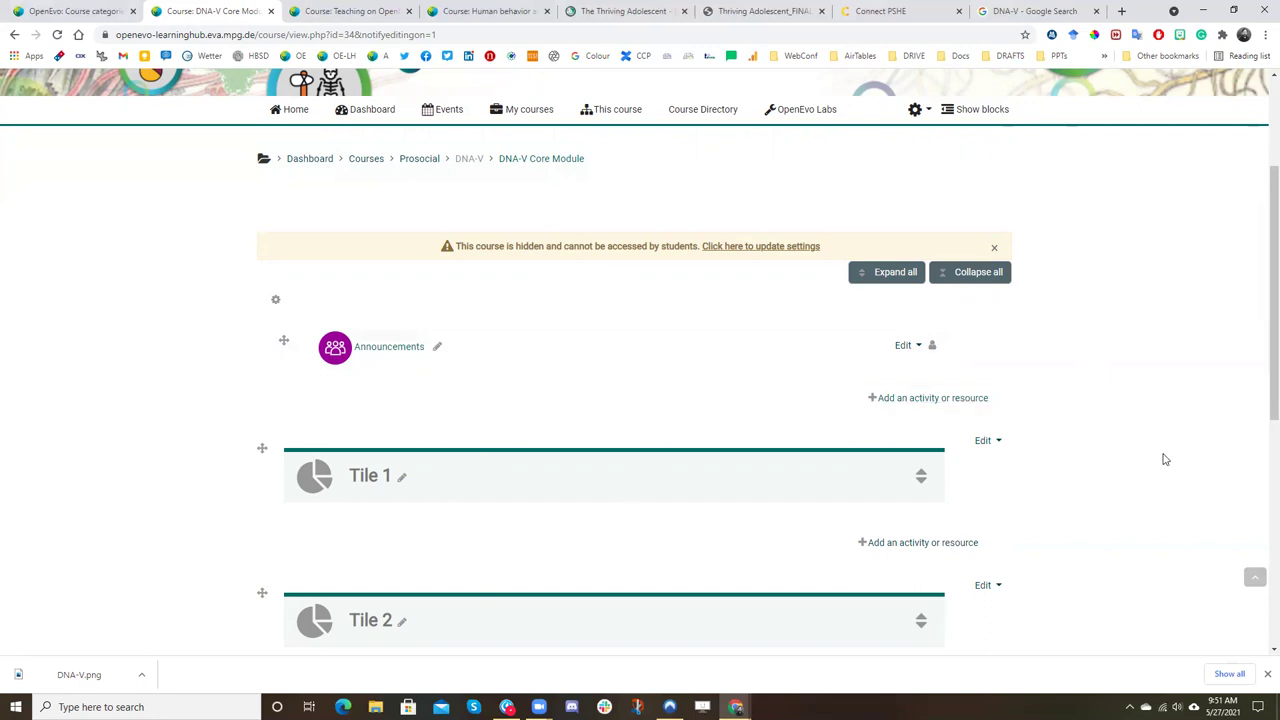
# - Choose Label from the activity chooser under Announcements to start a new label
pyautogui.click(944, 401)
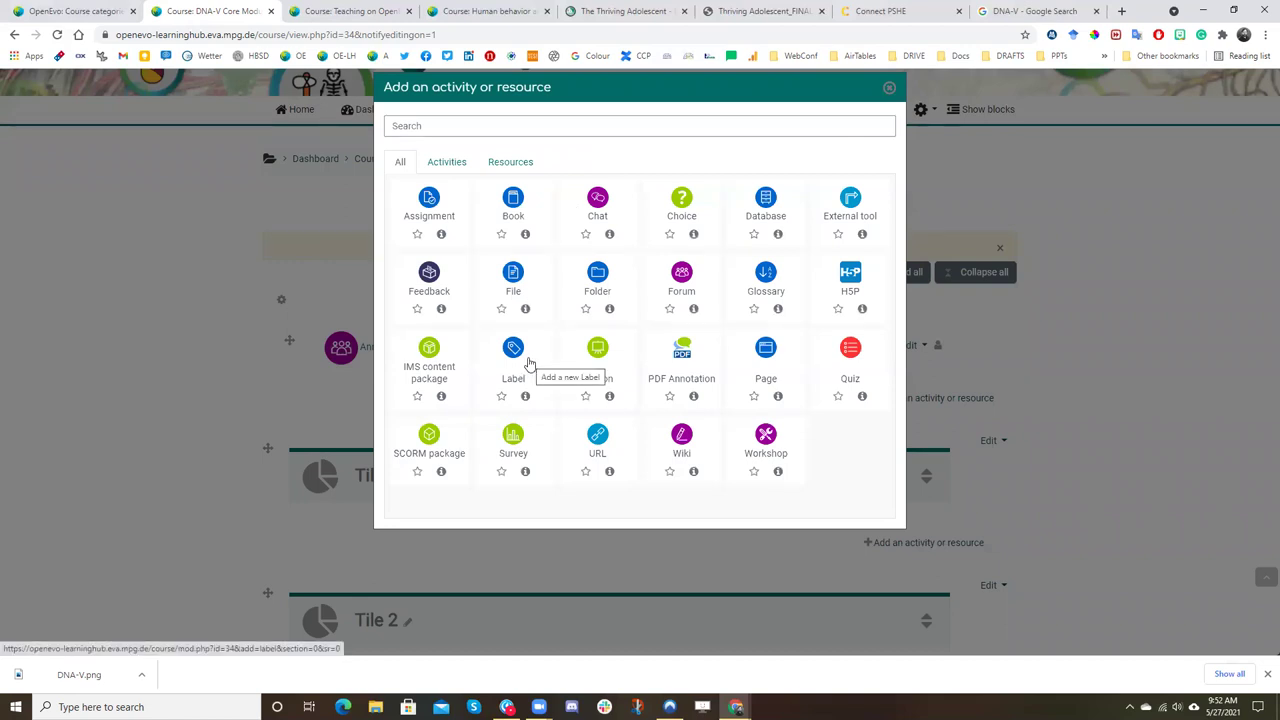
pyautogui.click(530, 366)
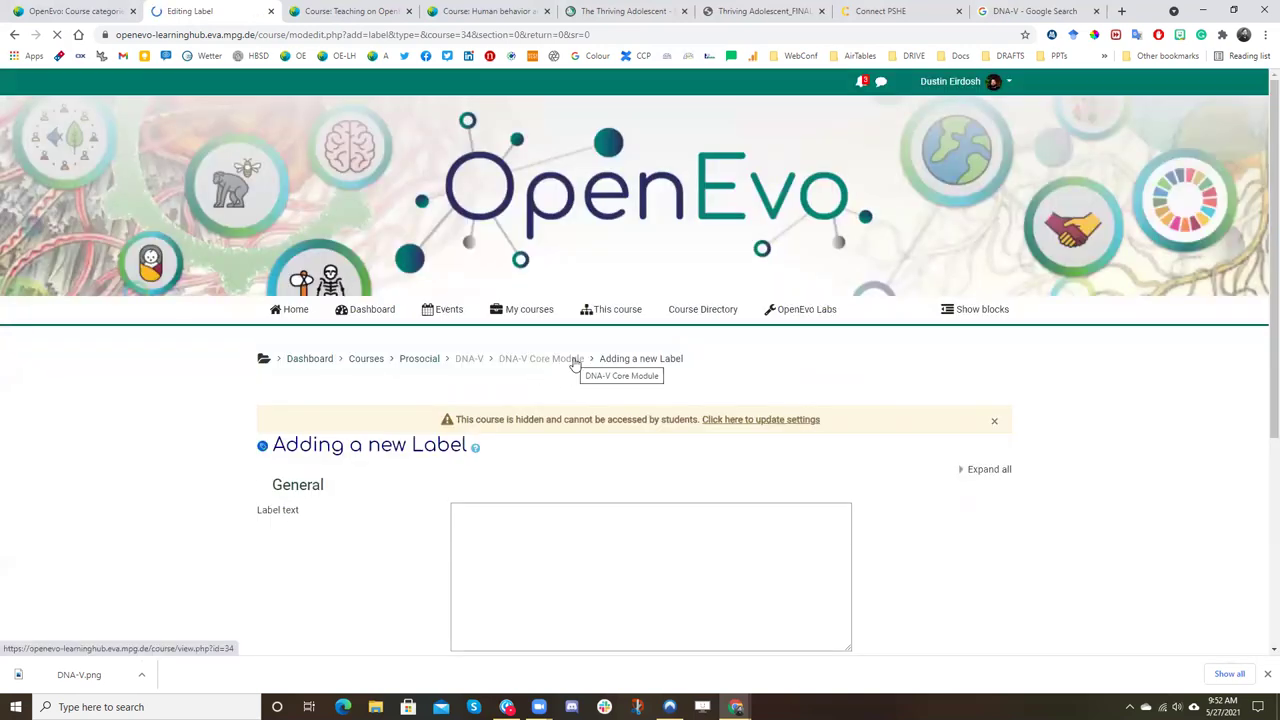
pyautogui.click(573, 359)
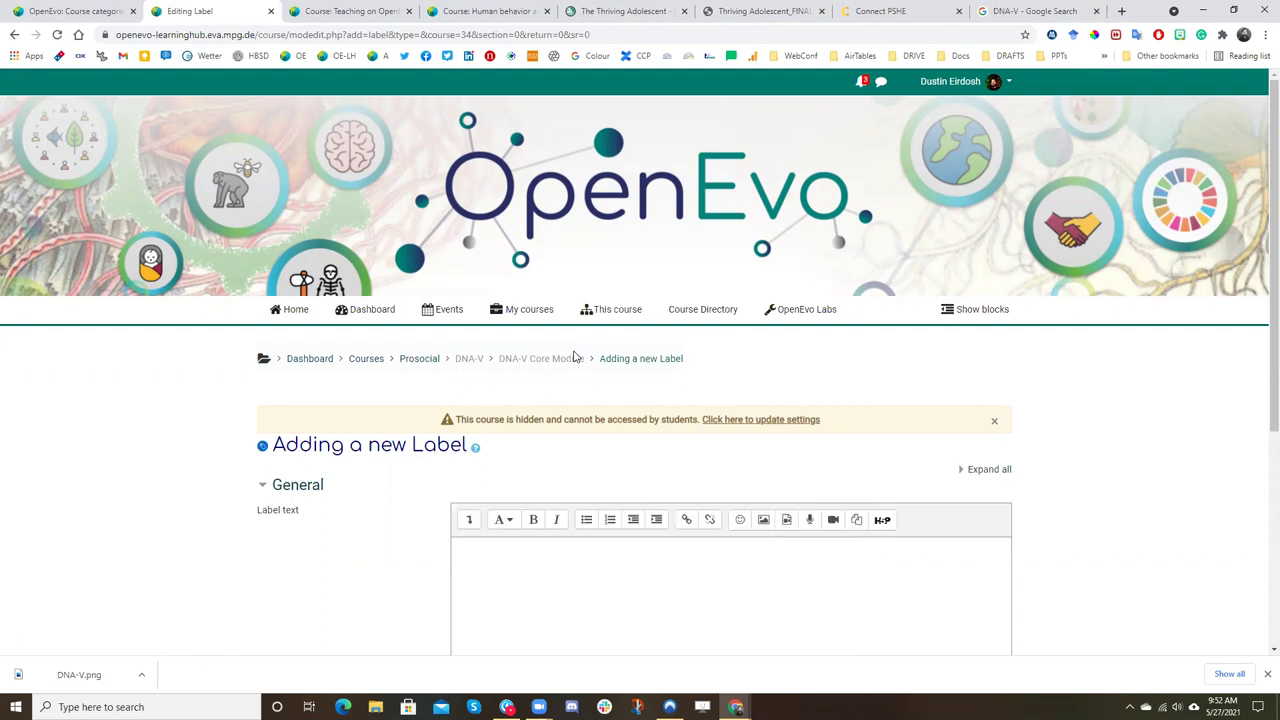
# - Write the 'Welcome to the DNA-V Core Module…' sentence and style it as Heading (large)
pyautogui.scroll(-3, 575, 357)
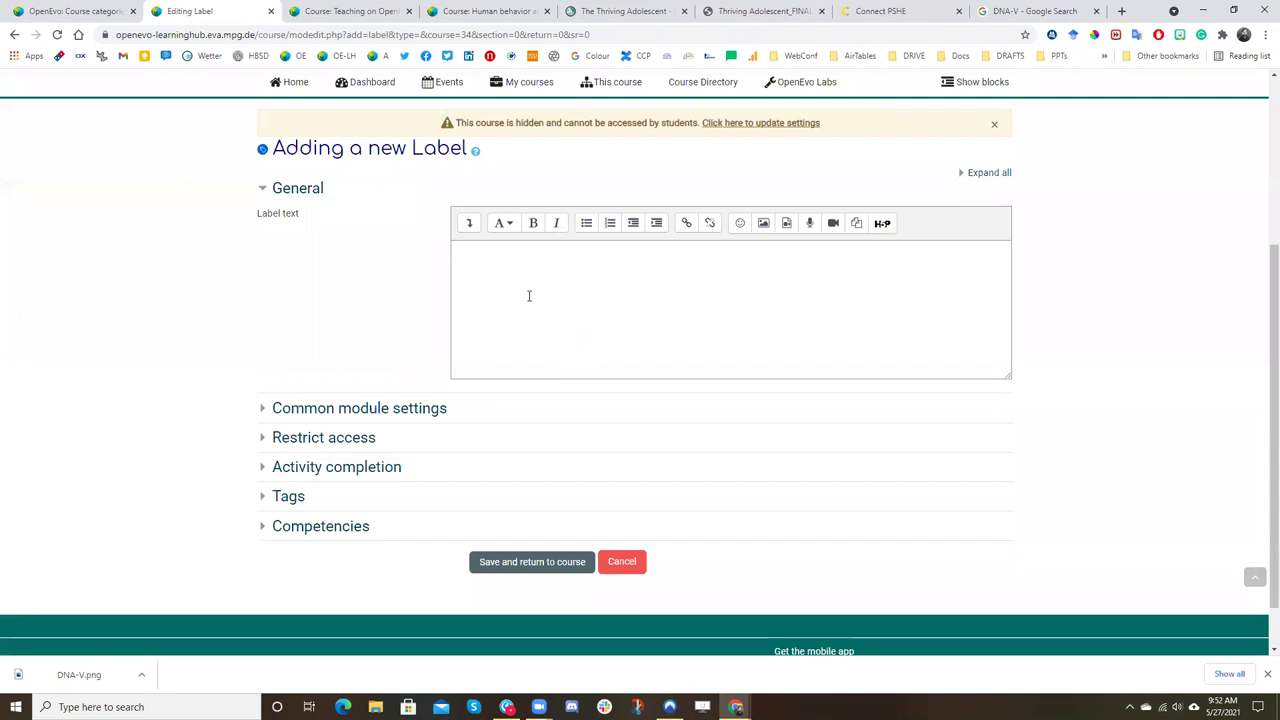
pyautogui.click(518, 284)
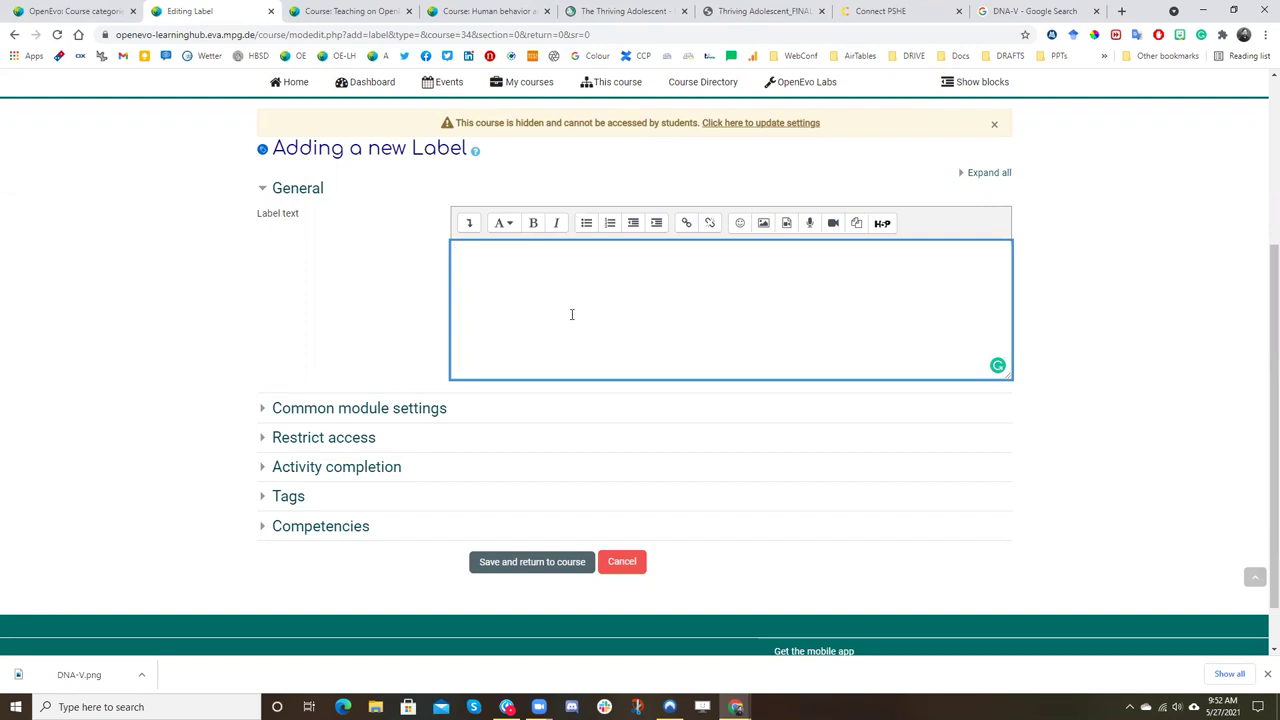
pyautogui.write('Welcome to the DNA-V Core Module')
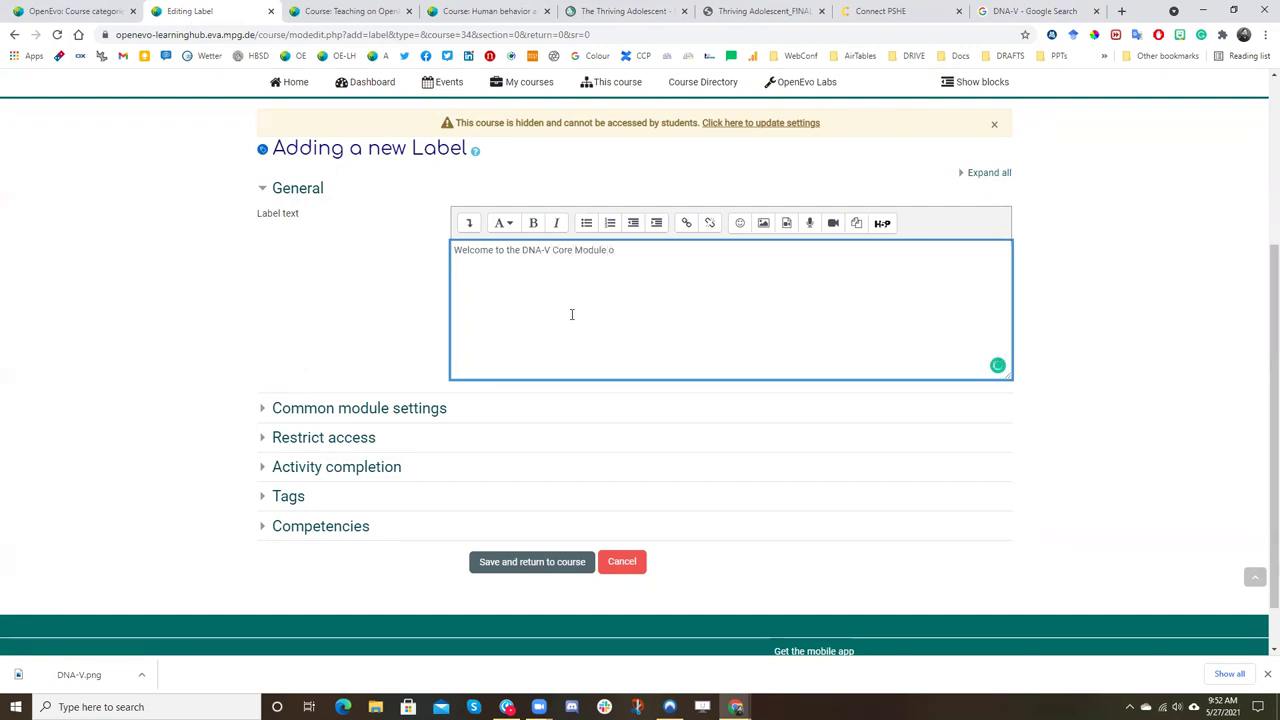
pyautogui.write(' in the')
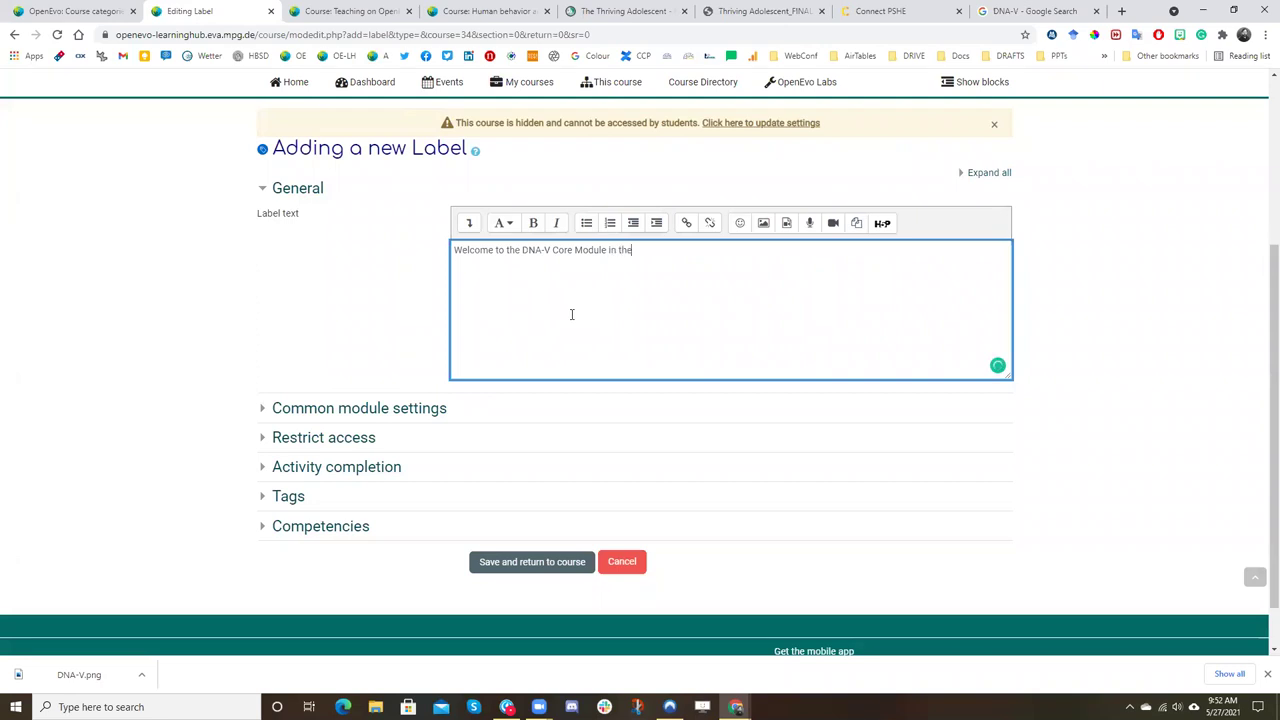
pyautogui.write(' Prosocial Schools section of OpenEvo!')
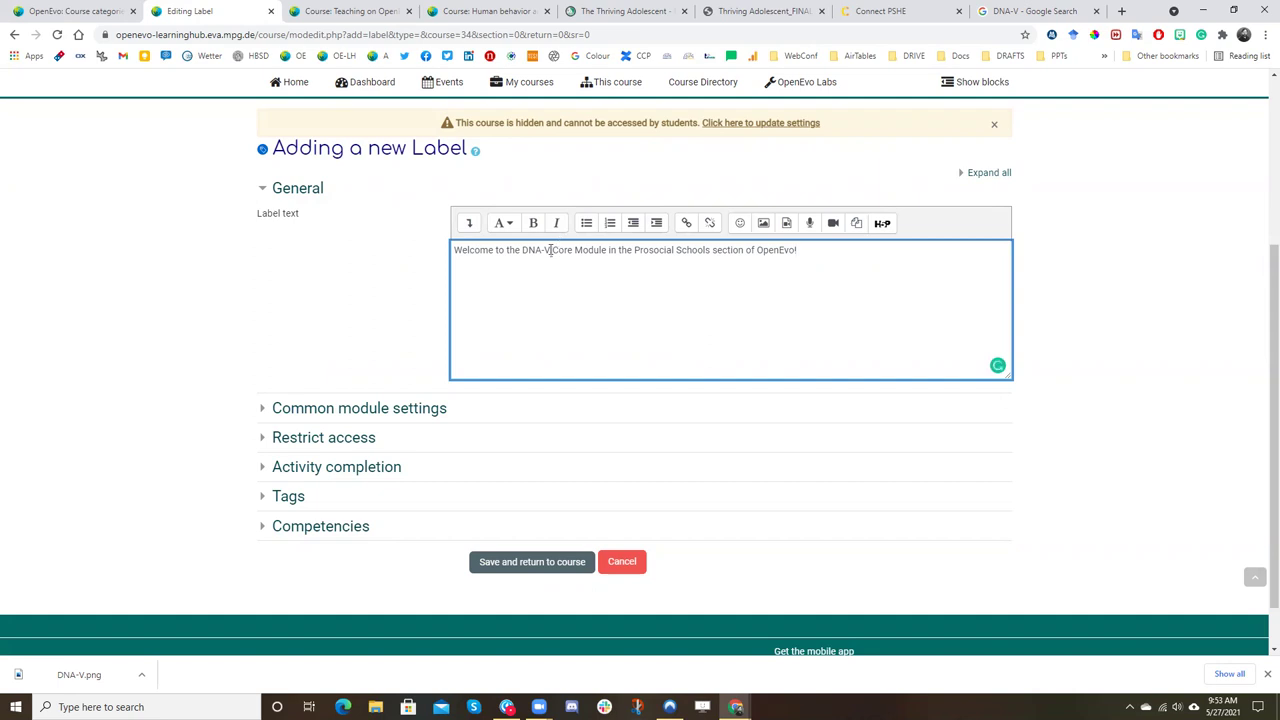
pyautogui.hotkey('ctrl', 'a')
pyautogui.click(471, 224)
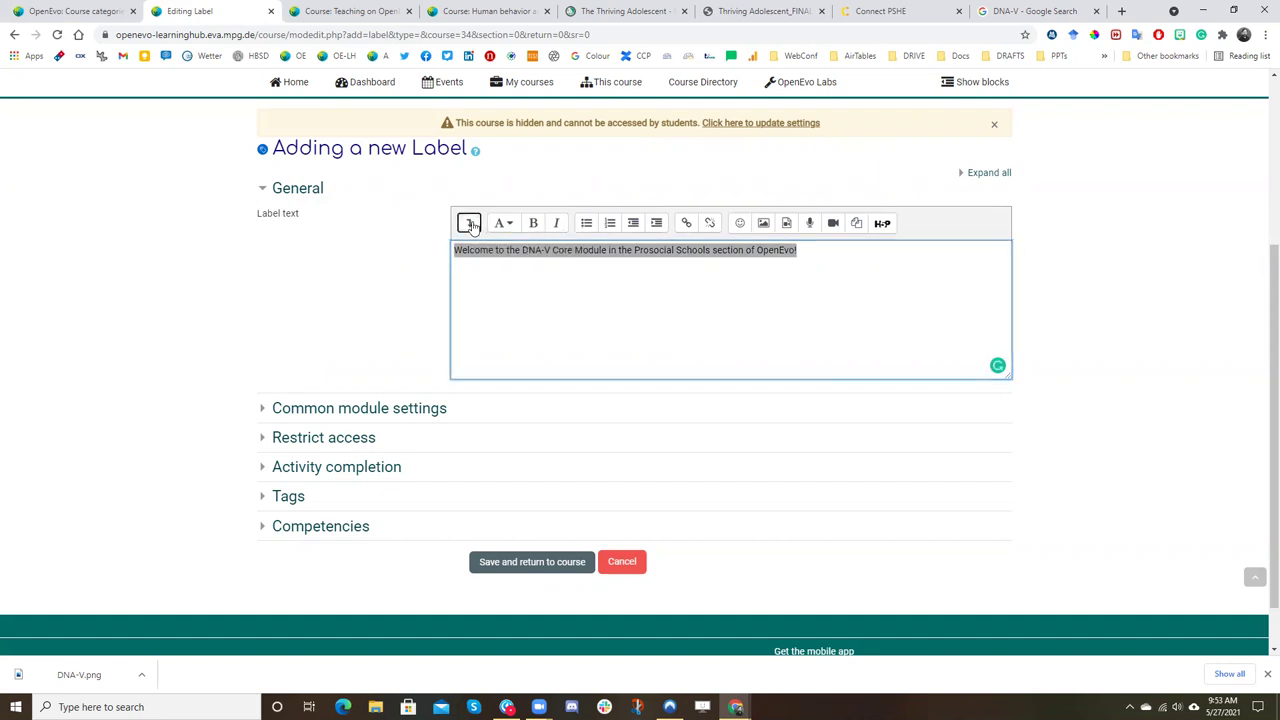
pyautogui.click(505, 224)
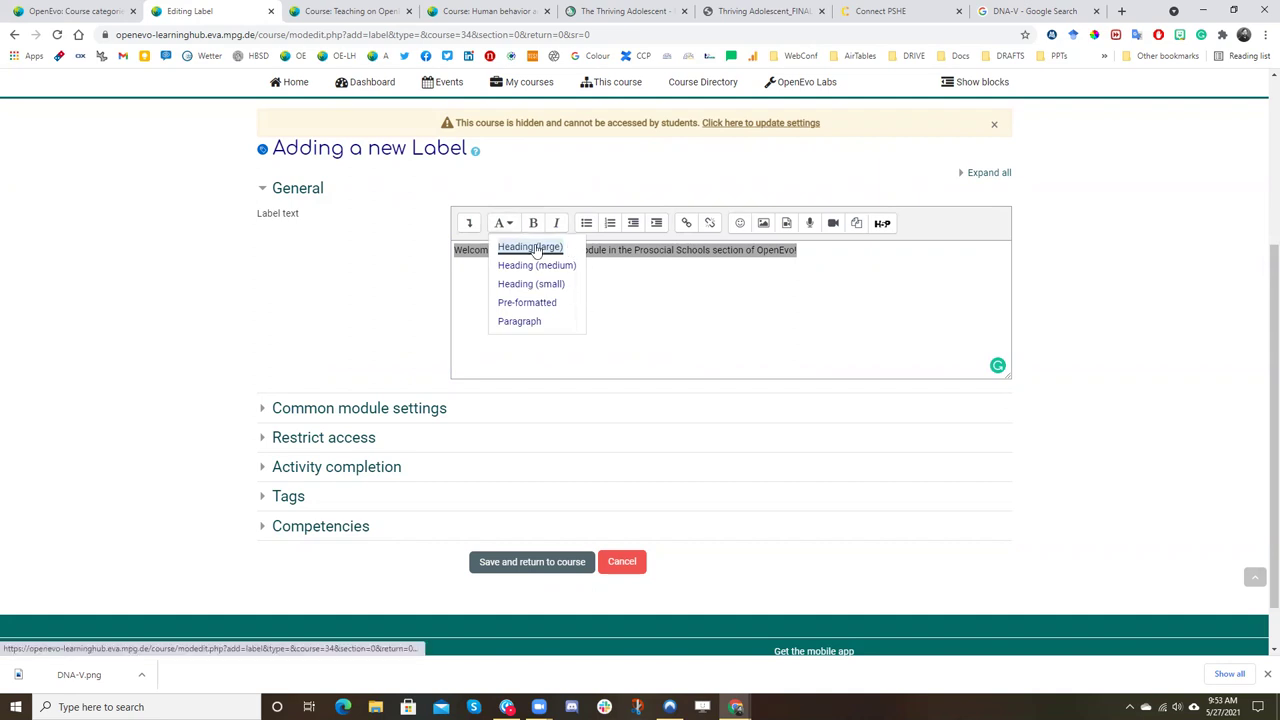
pyautogui.press('Return')
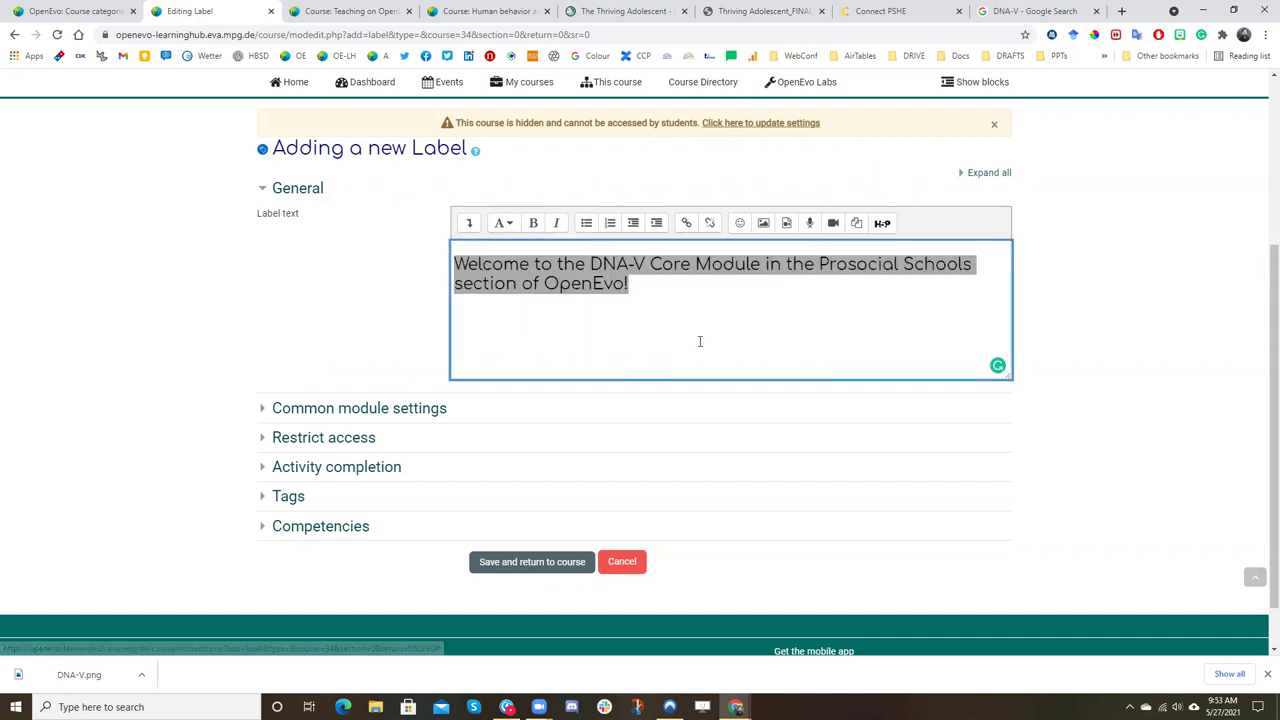
# - Add an 'Additional description' line below the heading and save the label
pyautogui.click(678, 302)
pyautogui.press('Return')
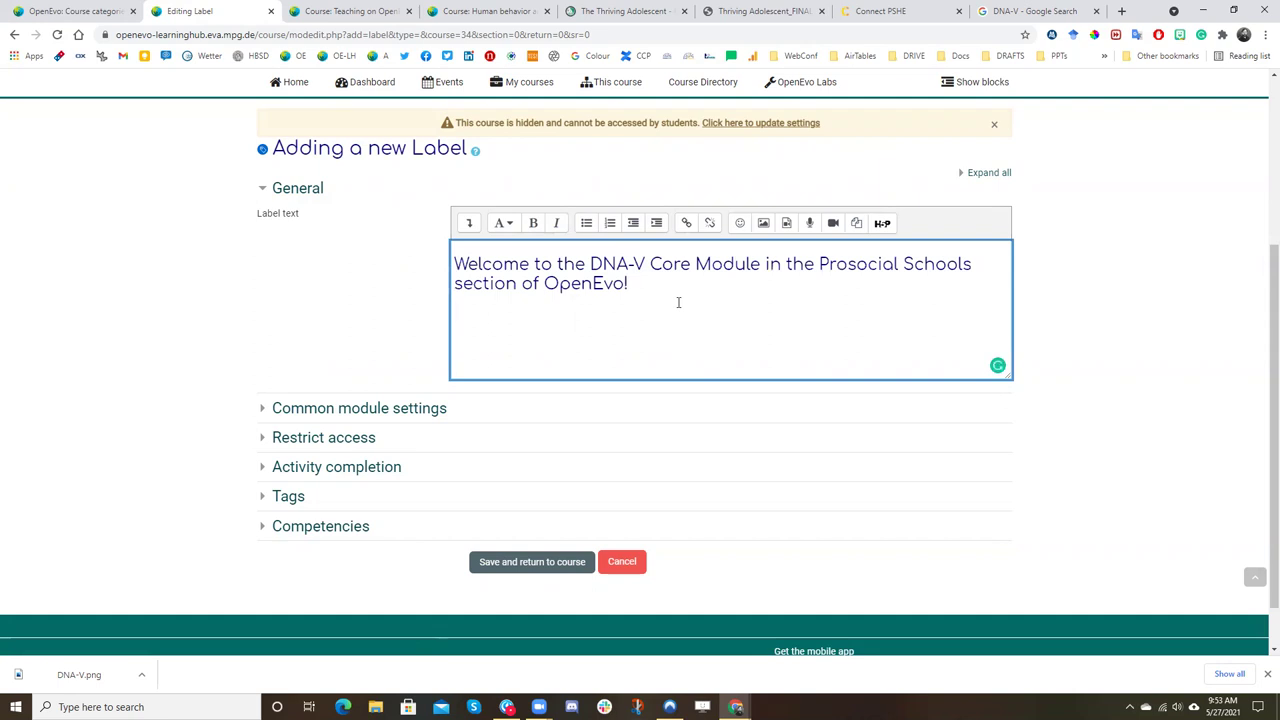
pyautogui.write('Additional description')
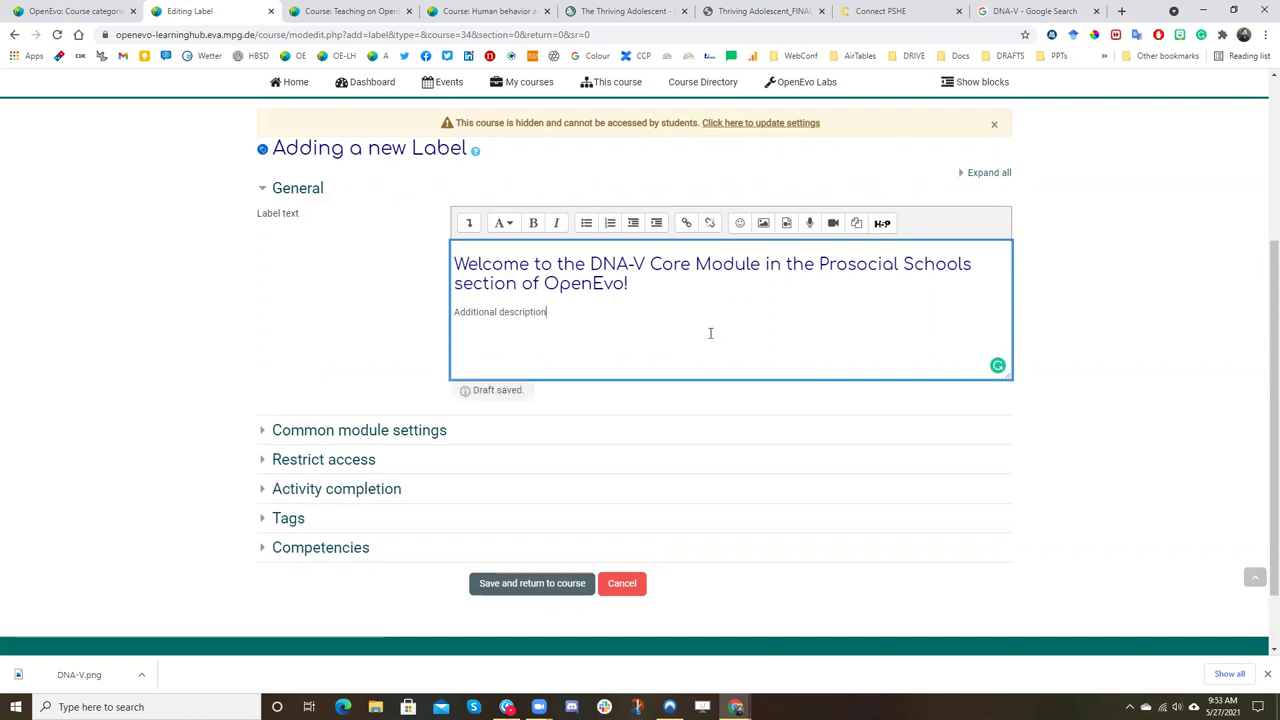
pyautogui.click(511, 585)
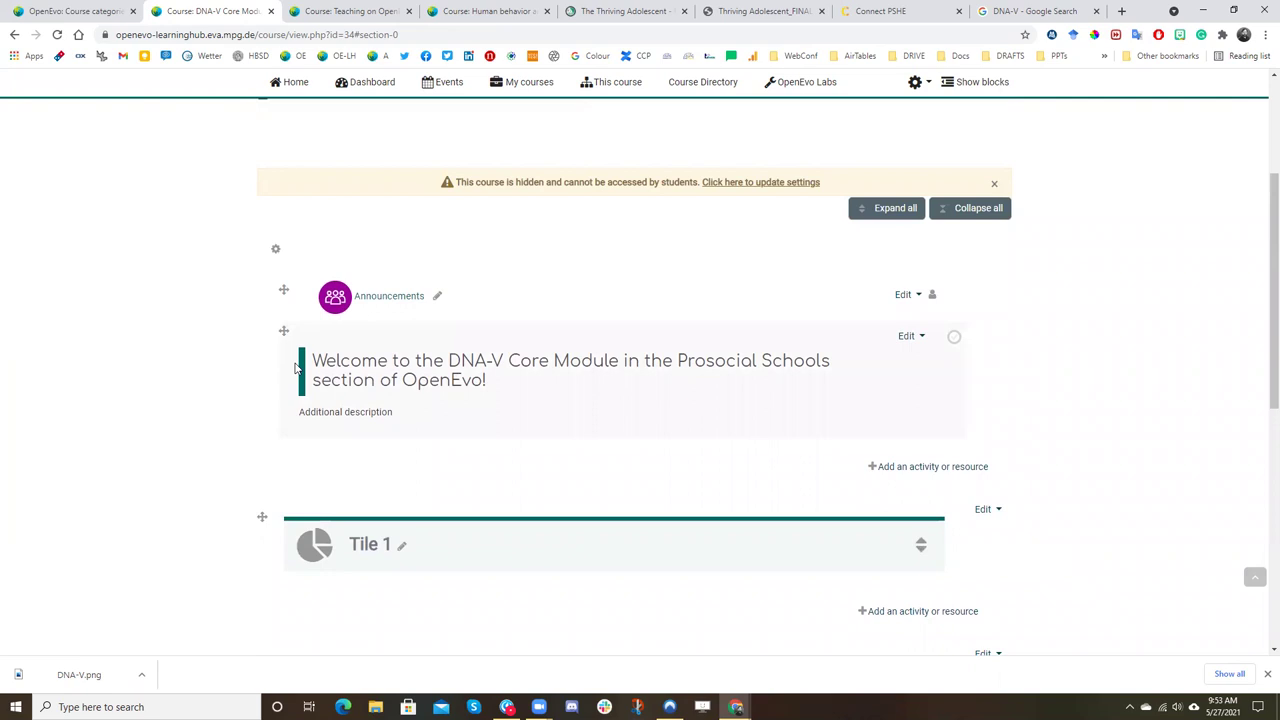
# - Drag the welcome label above the Announcements forum at the top of the course
pyautogui.moveTo(286, 333); pyautogui.dragTo(287, 284)
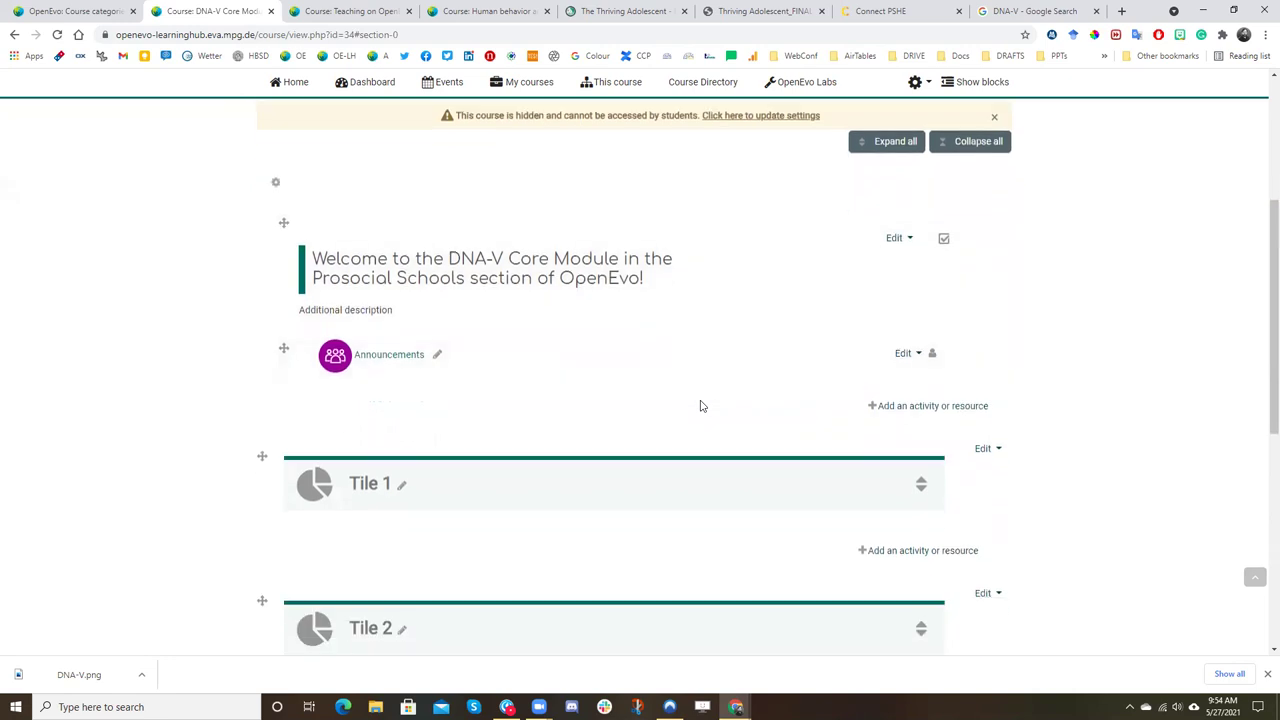
pyautogui.scroll(-1, 700, 405)
pyautogui.scroll(-1, 703, 408)
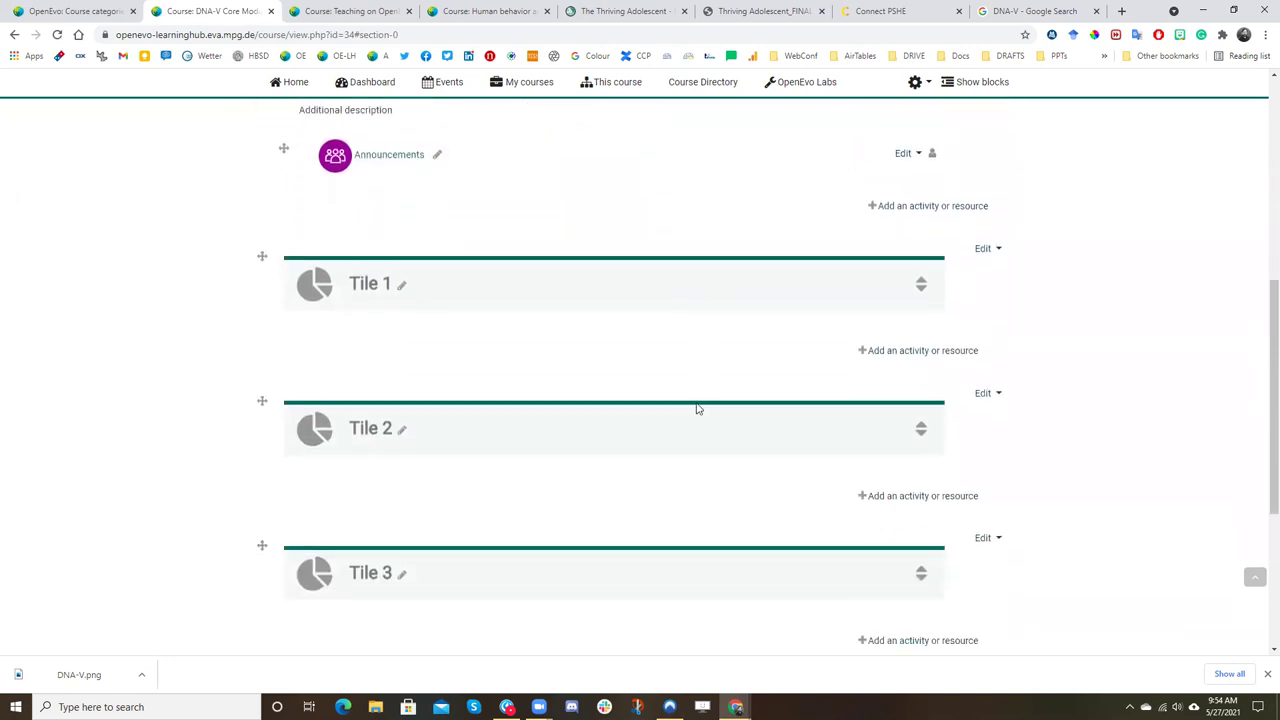
pyautogui.scroll(1, 692, 407)
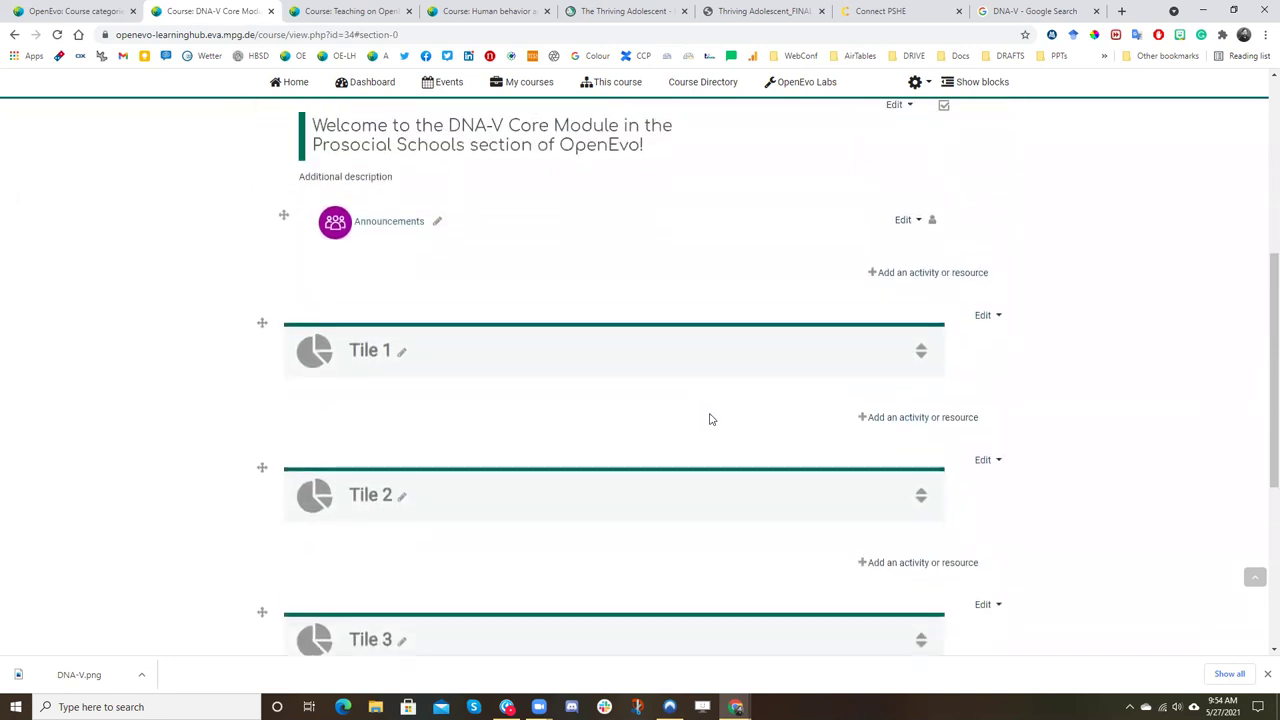
# - Rename Tile 1 to 'Introduction to DNA-V'
pyautogui.click(402, 352)
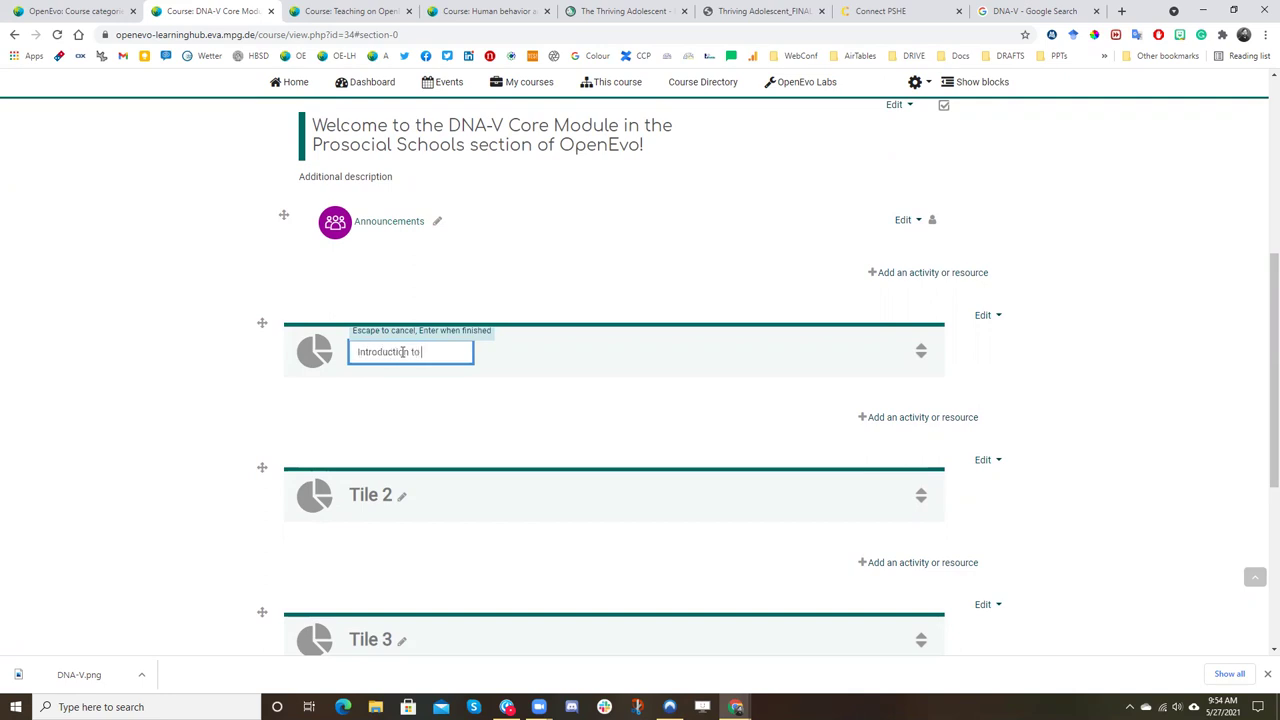
pyautogui.write('Introduction to DNA-V')
pyautogui.press('Return')
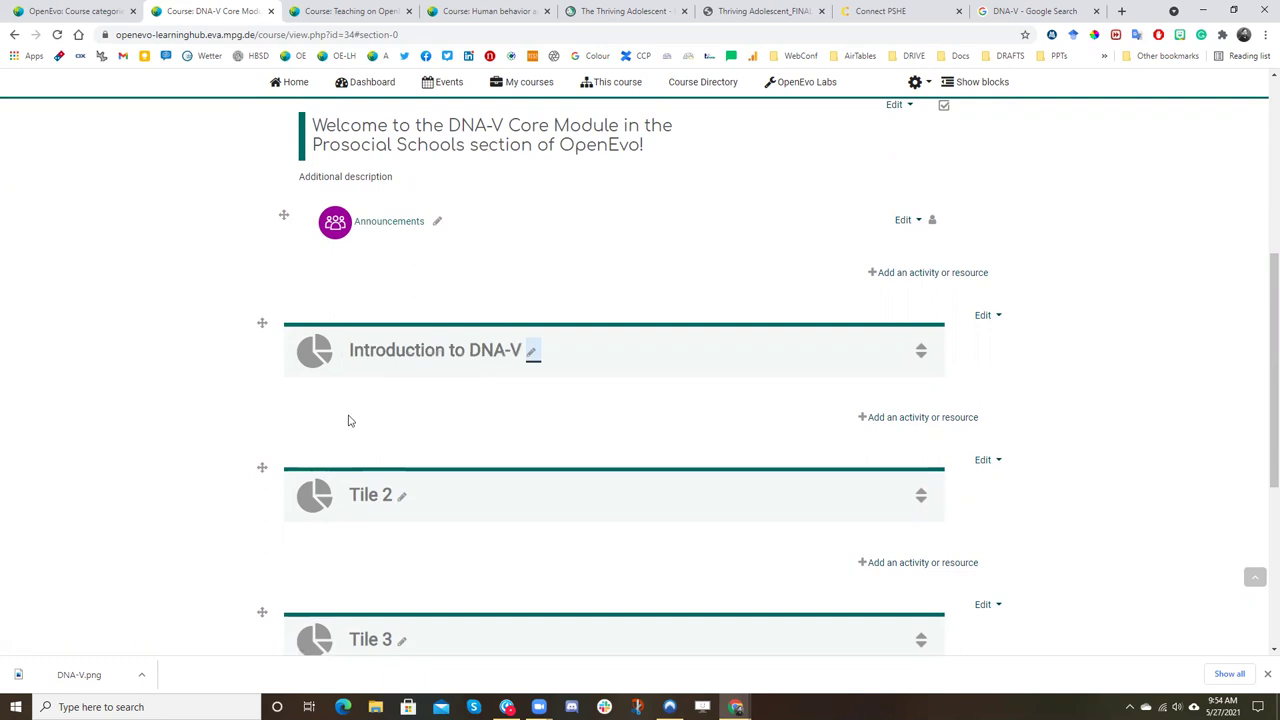
# - Set the first Photo library image as the Introduction to DNA-V tile's picture
pyautogui.click(319, 362)
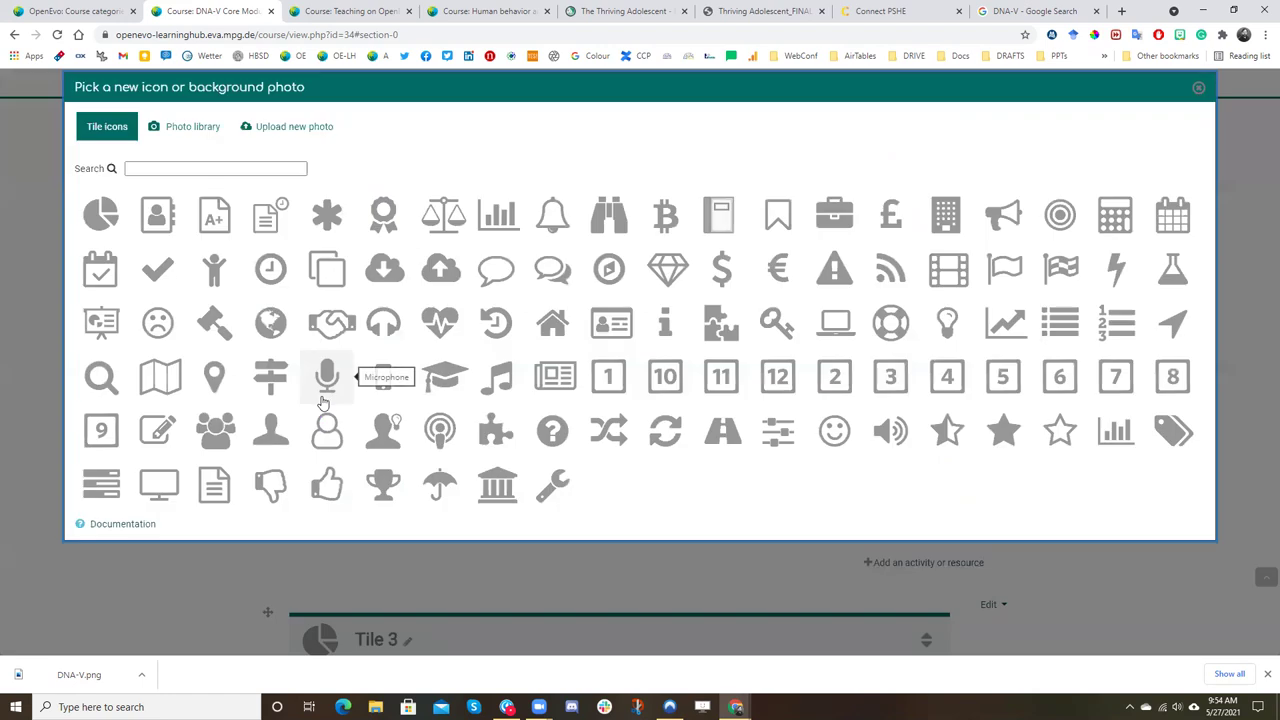
pyautogui.click(177, 131)
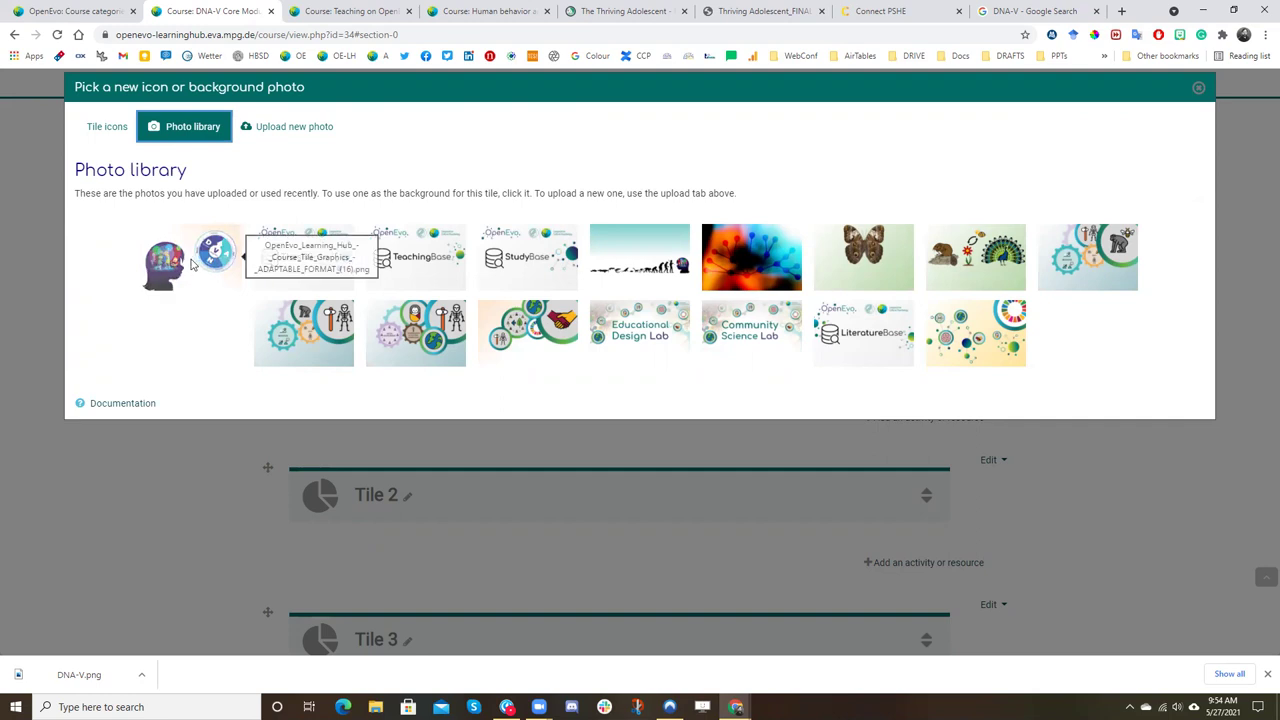
pyautogui.click(193, 263)
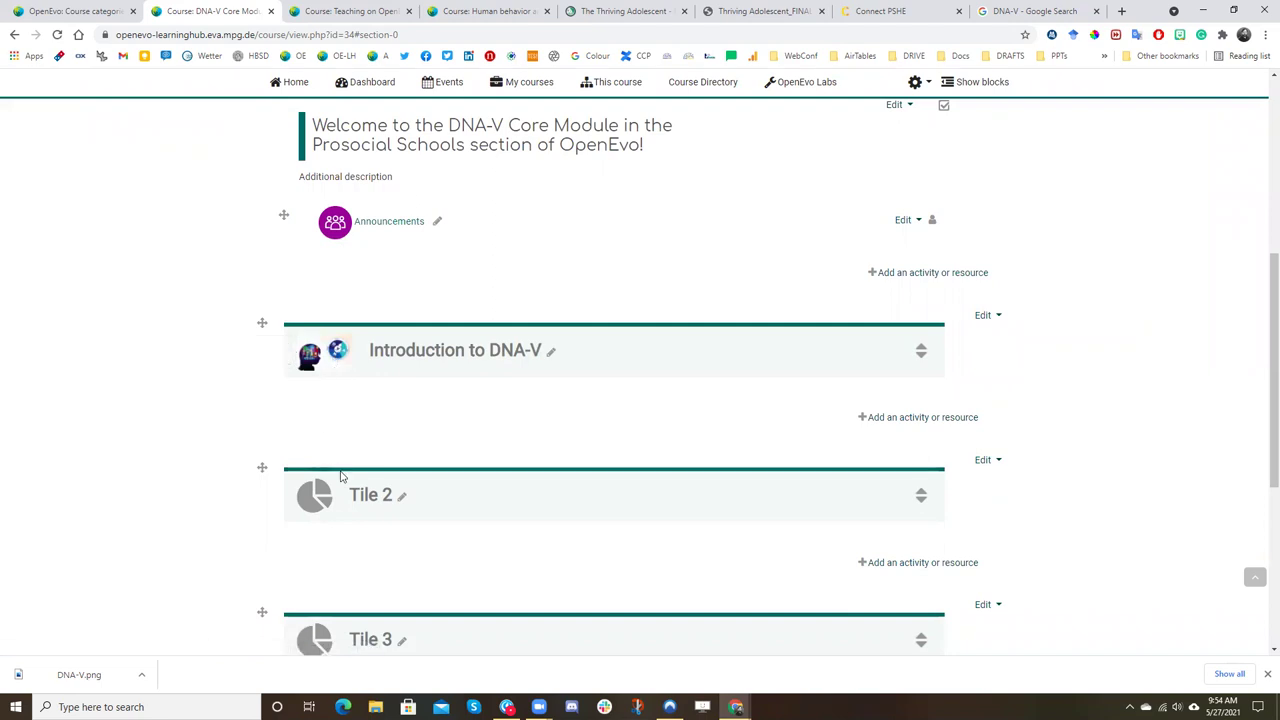
# - Rename Tile 2 to 'Discoverer'
pyautogui.click(401, 503)
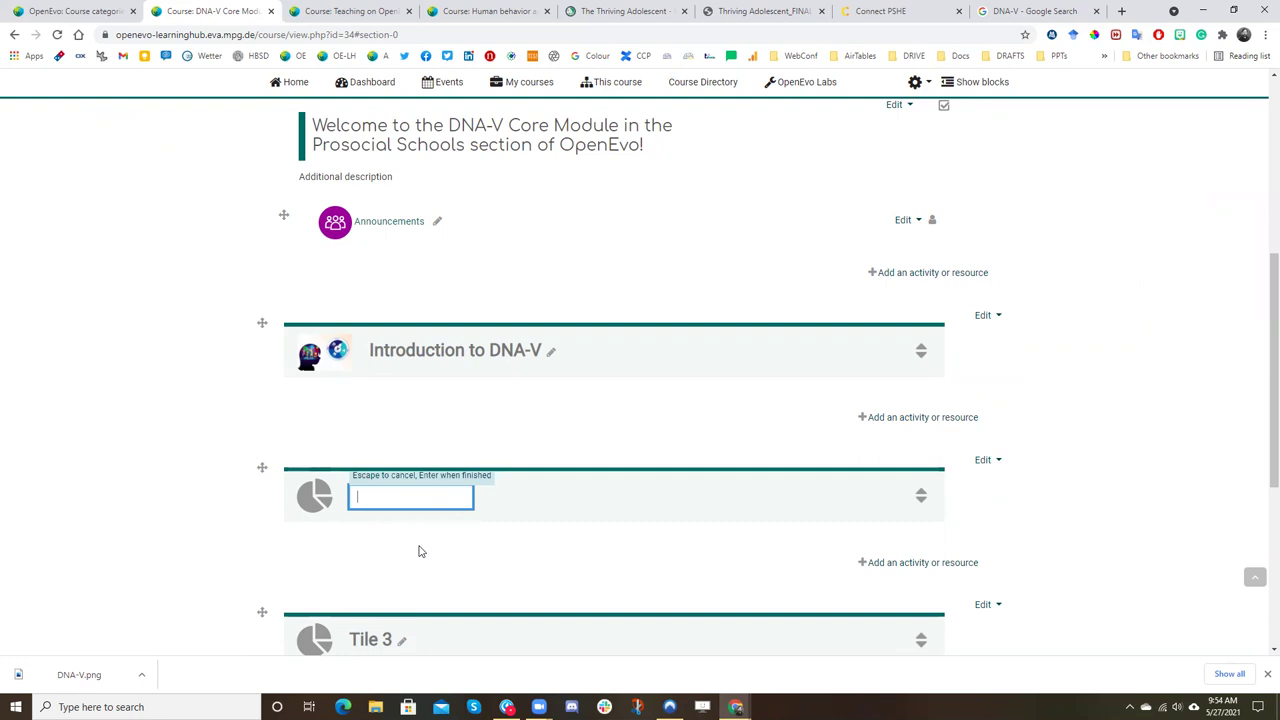
pyautogui.write('Discoverer')
pyautogui.press('Return')
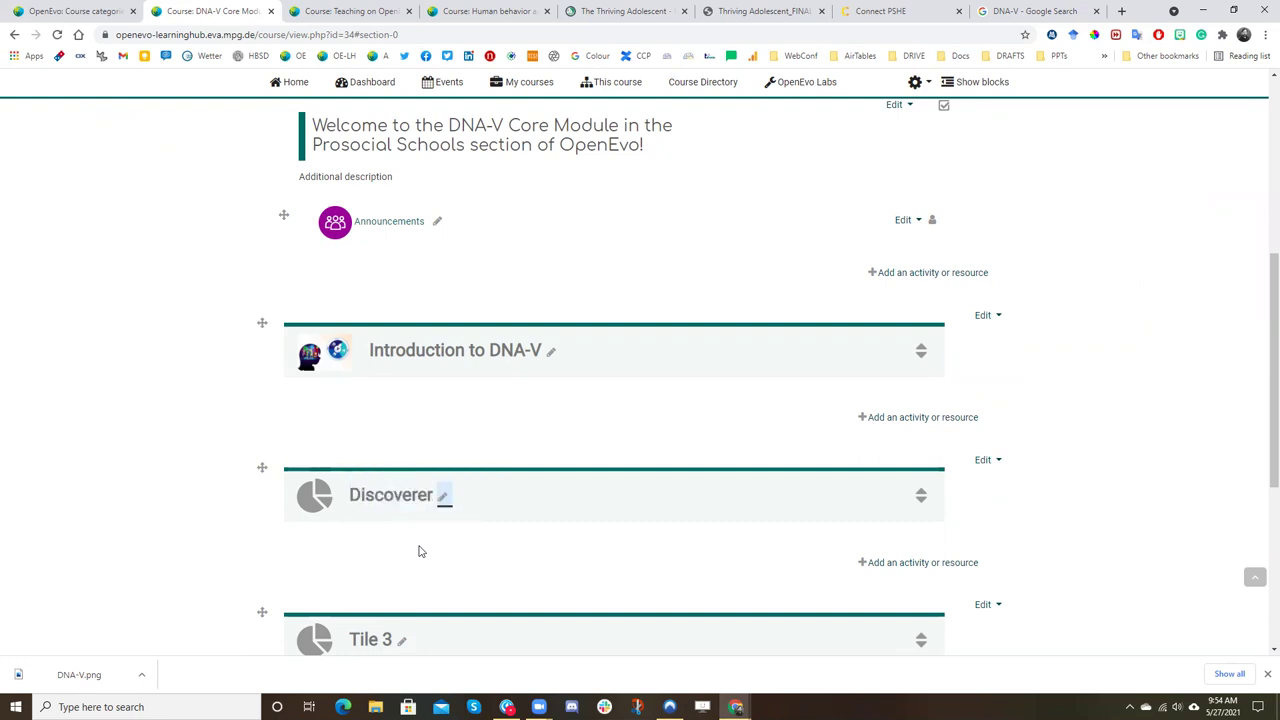
# - Drag DNA-V.png into the Discoverer tile's new photo upload area
pyautogui.click(314, 495)
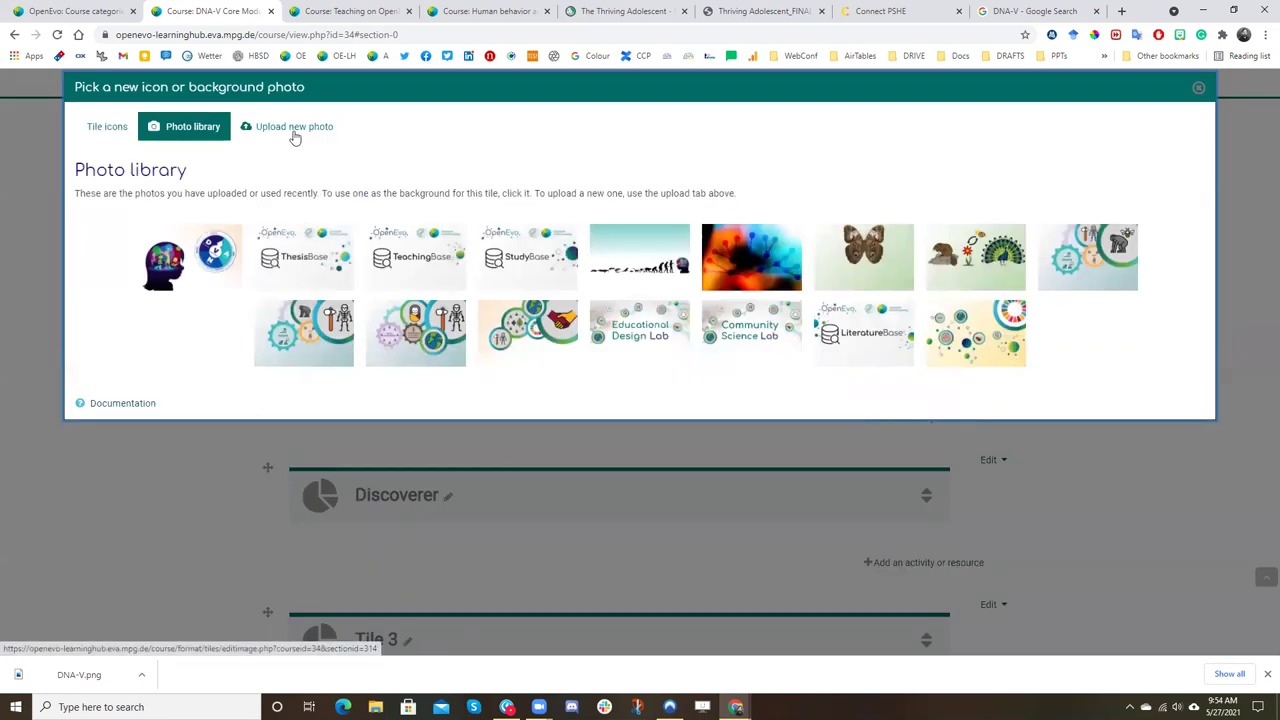
pyautogui.click(294, 130)
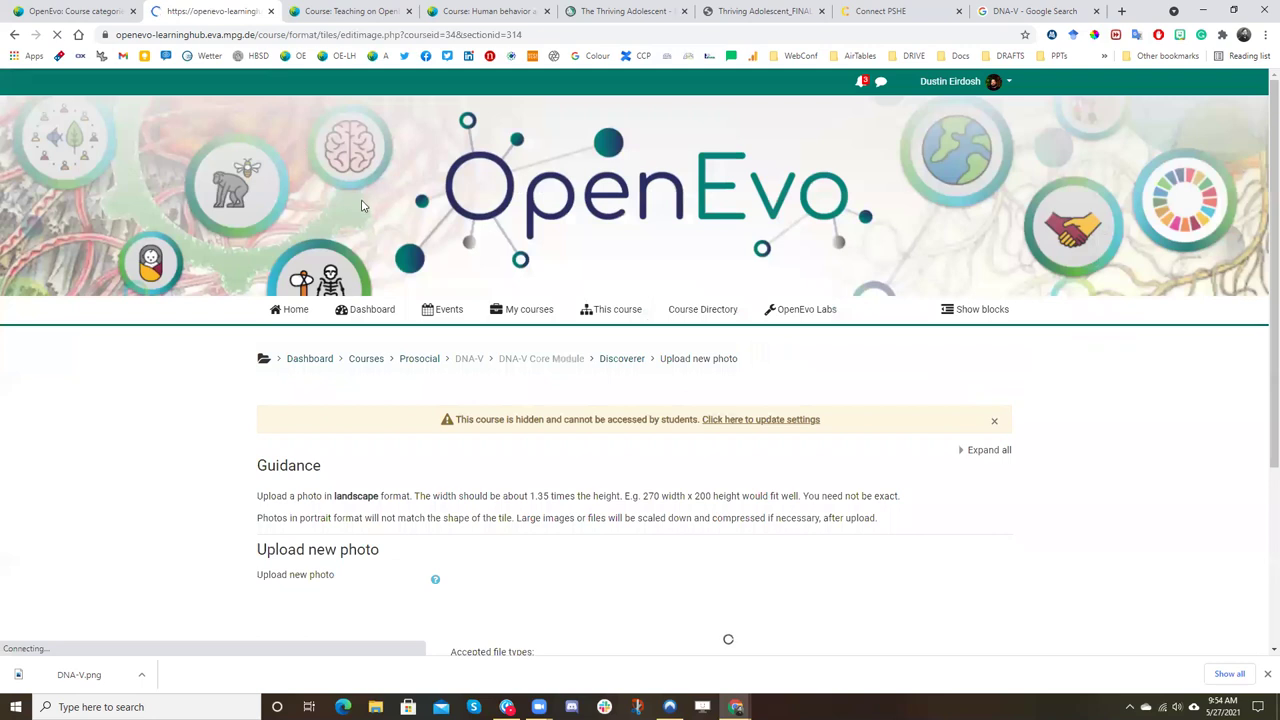
pyautogui.scroll(-3, 391, 243)
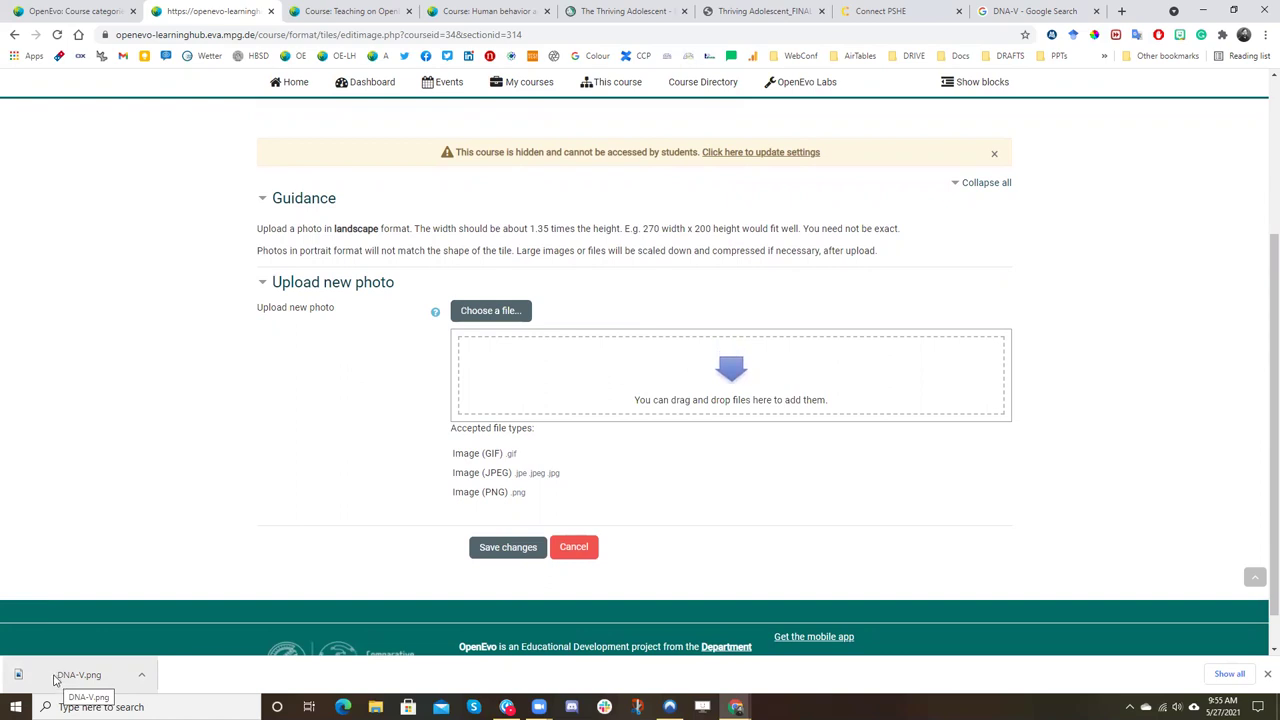
pyautogui.moveTo(55, 680); pyautogui.dragTo(558, 378)
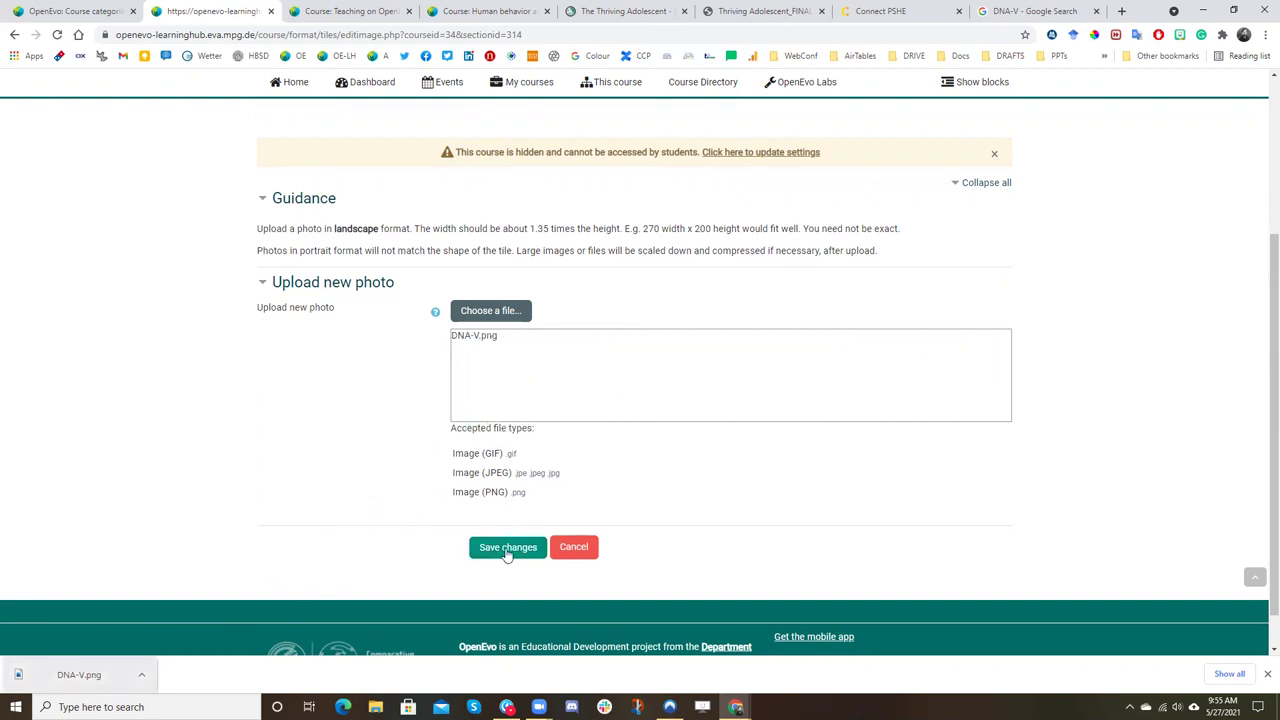
# - Save DNA-V.png as the Discoverer tile's photo
pyautogui.click(506, 550)
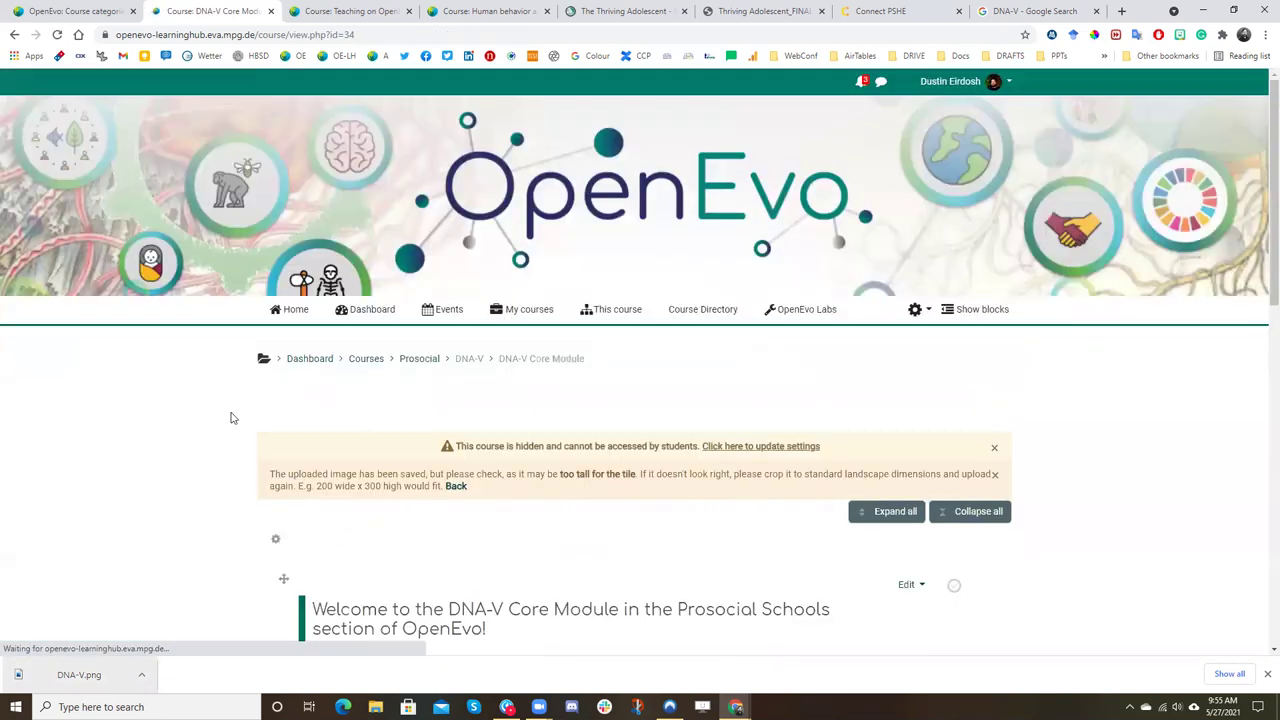
pyautogui.scroll(-4, 230, 418)
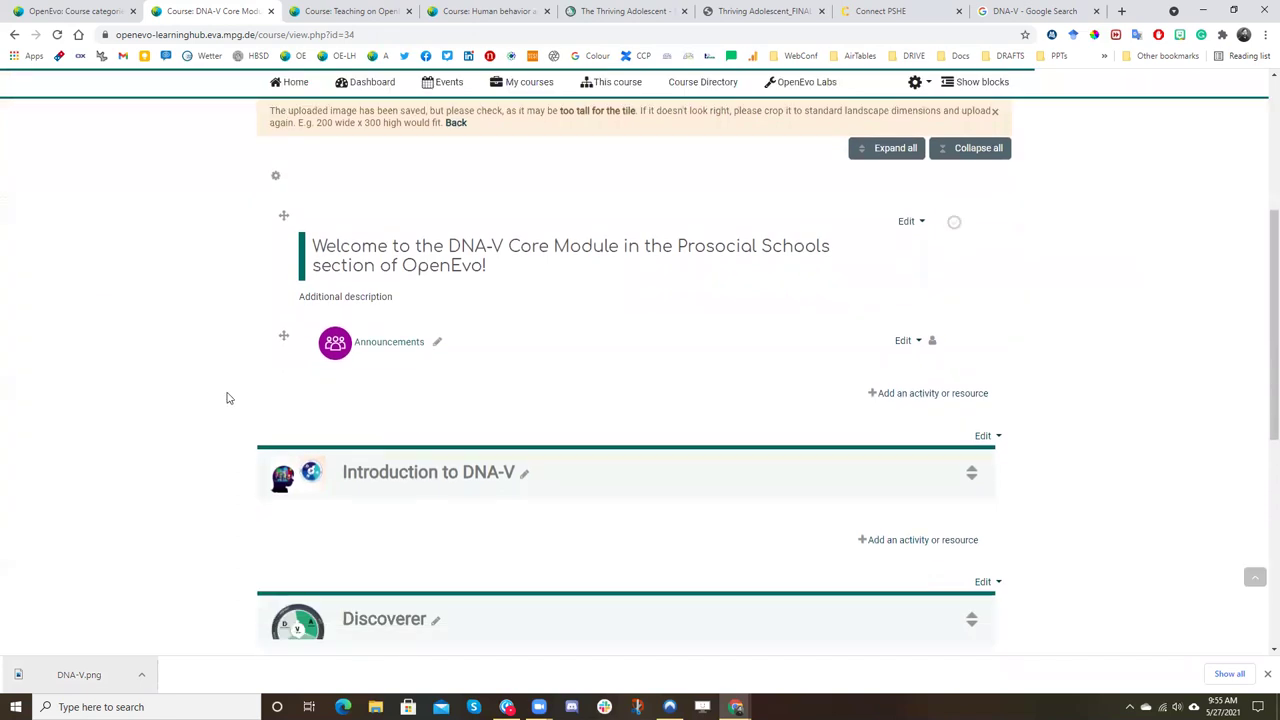
pyautogui.scroll(-2, 228, 394)
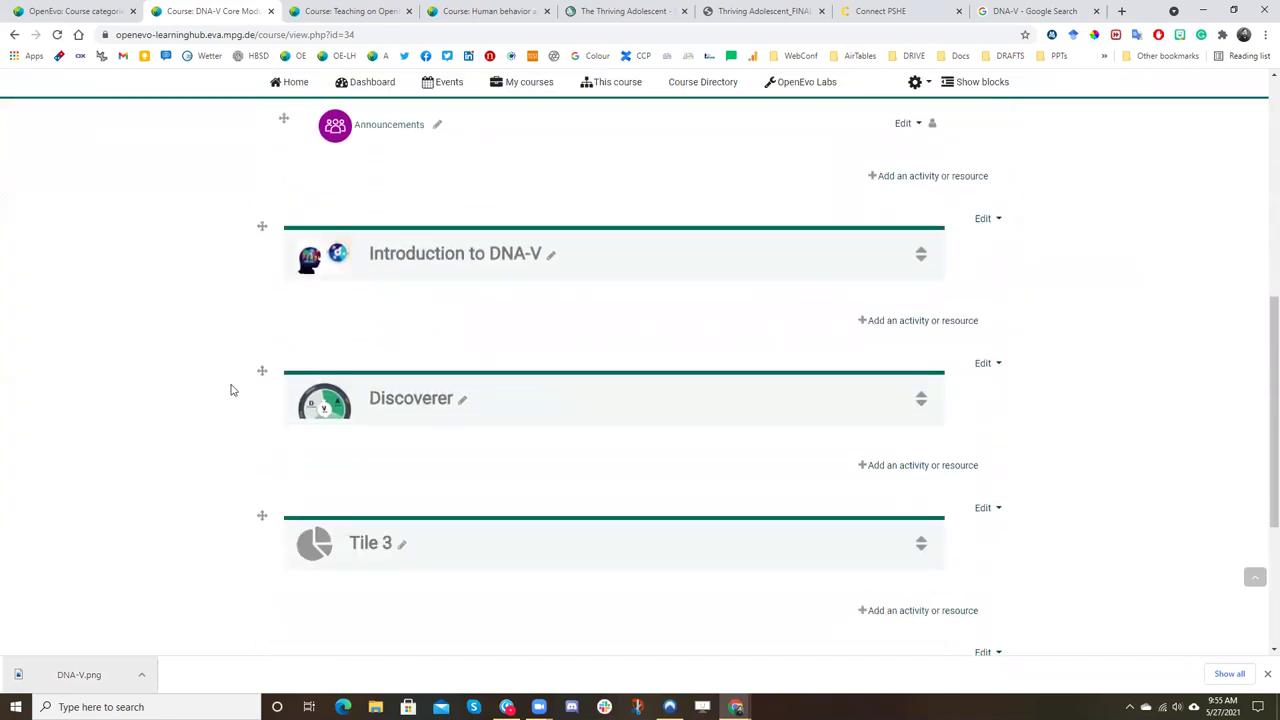
pyautogui.scroll(-1, 230, 390)
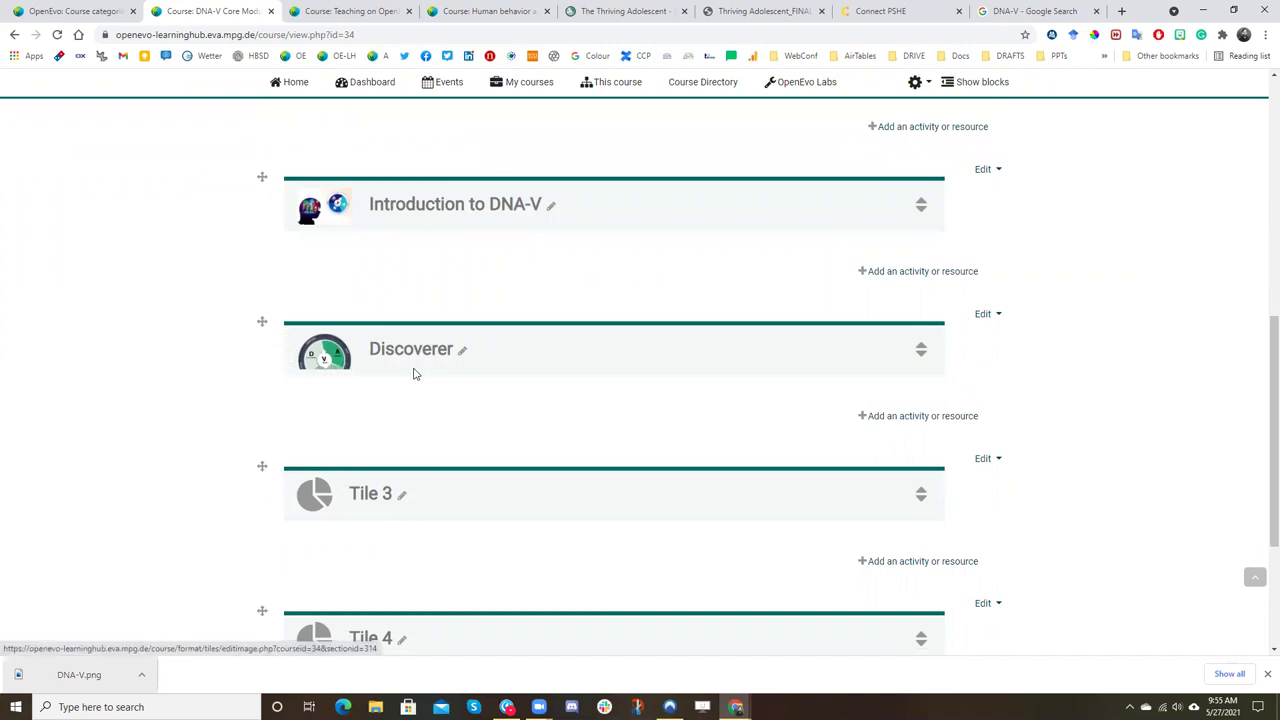
pyautogui.scroll(-1, 618, 416)
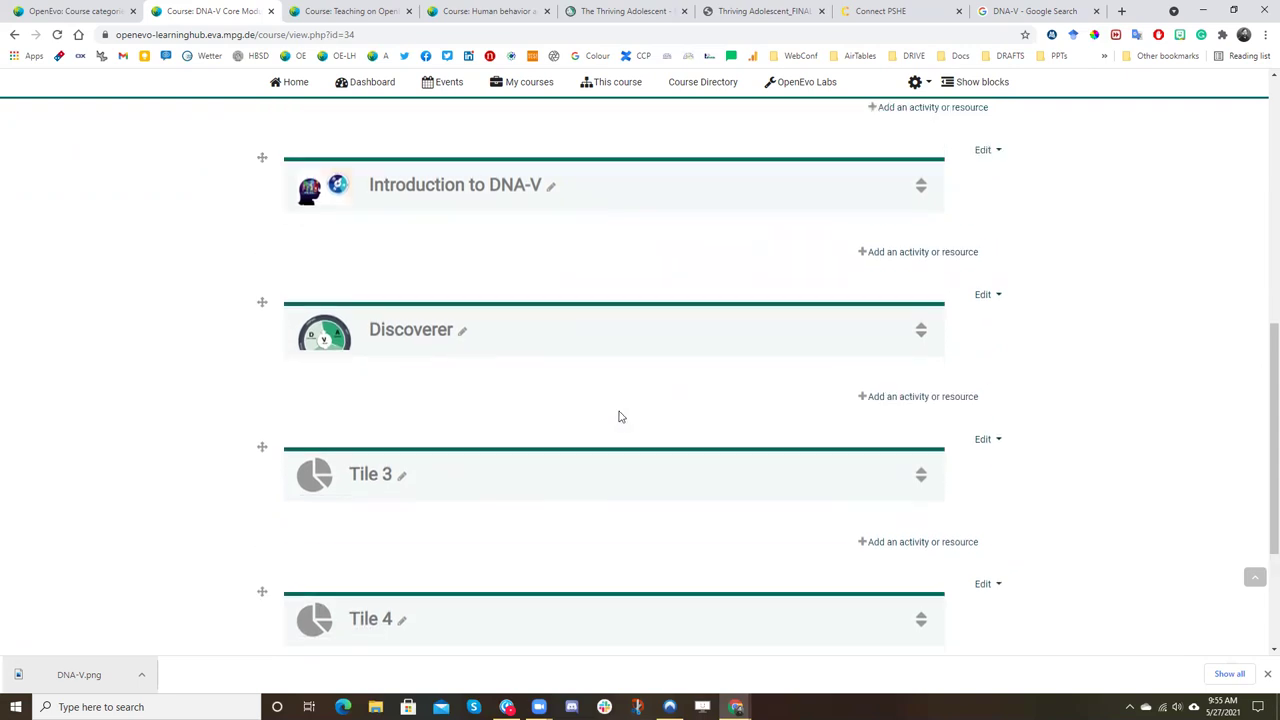
pyautogui.scroll(2, 700, 380)
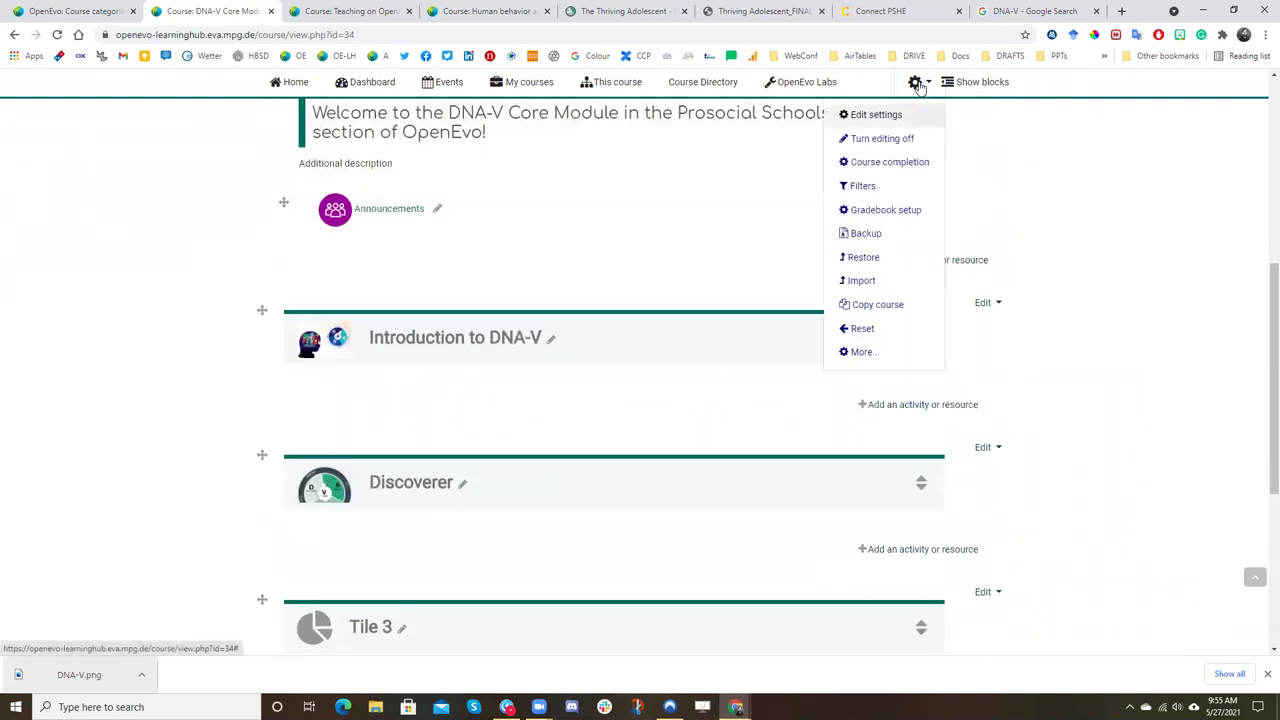
# - Turn course editing off and view the finished tile grid
pyautogui.click(916, 84)
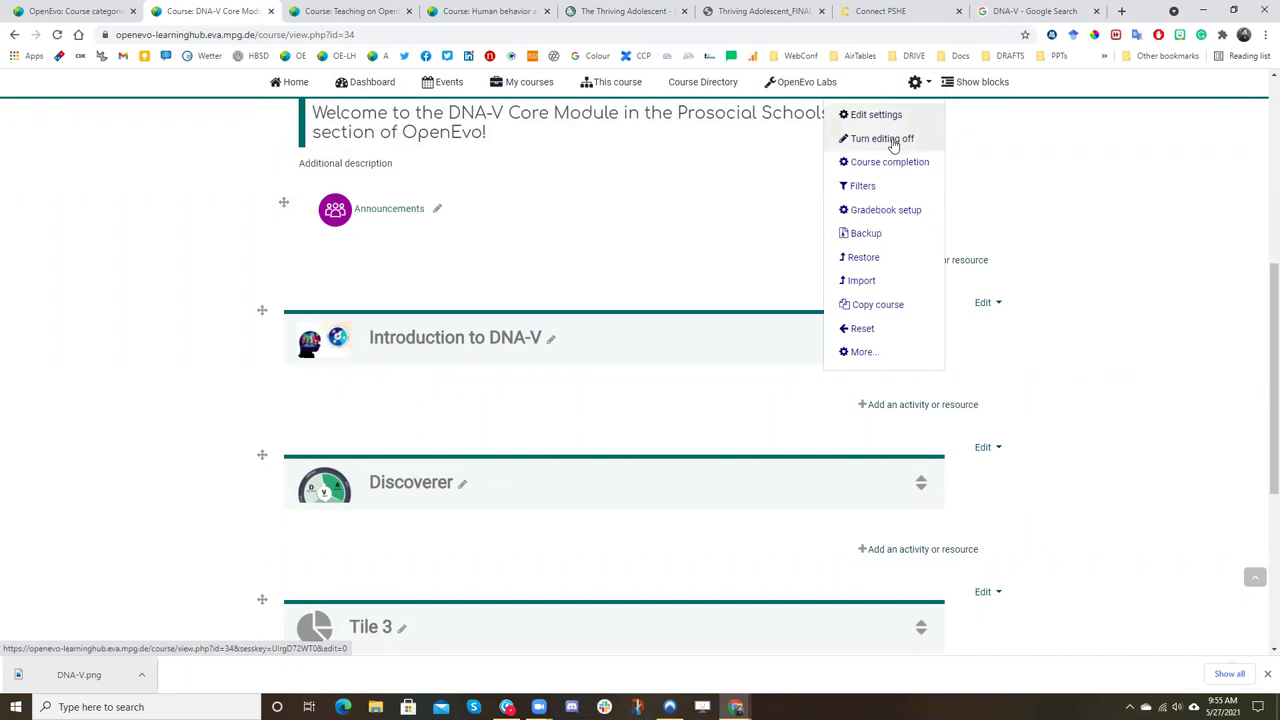
pyautogui.click(893, 140)
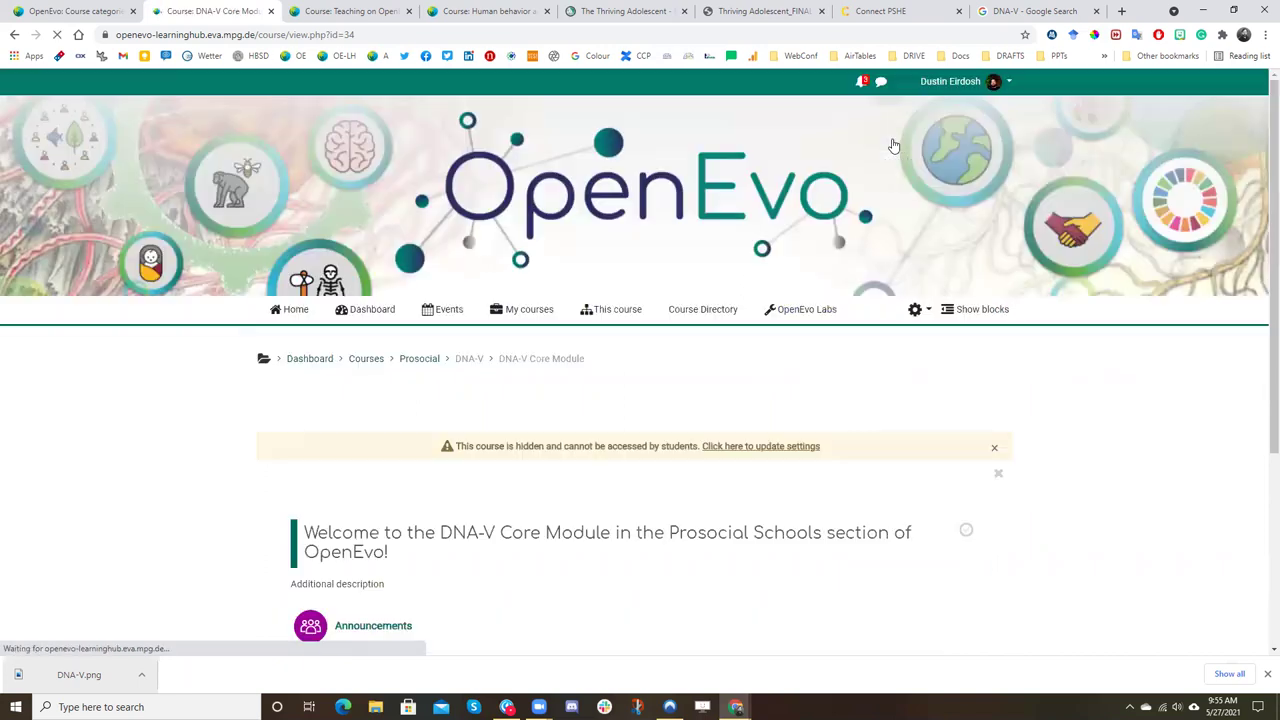
pyautogui.scroll(-3, 562, 265)
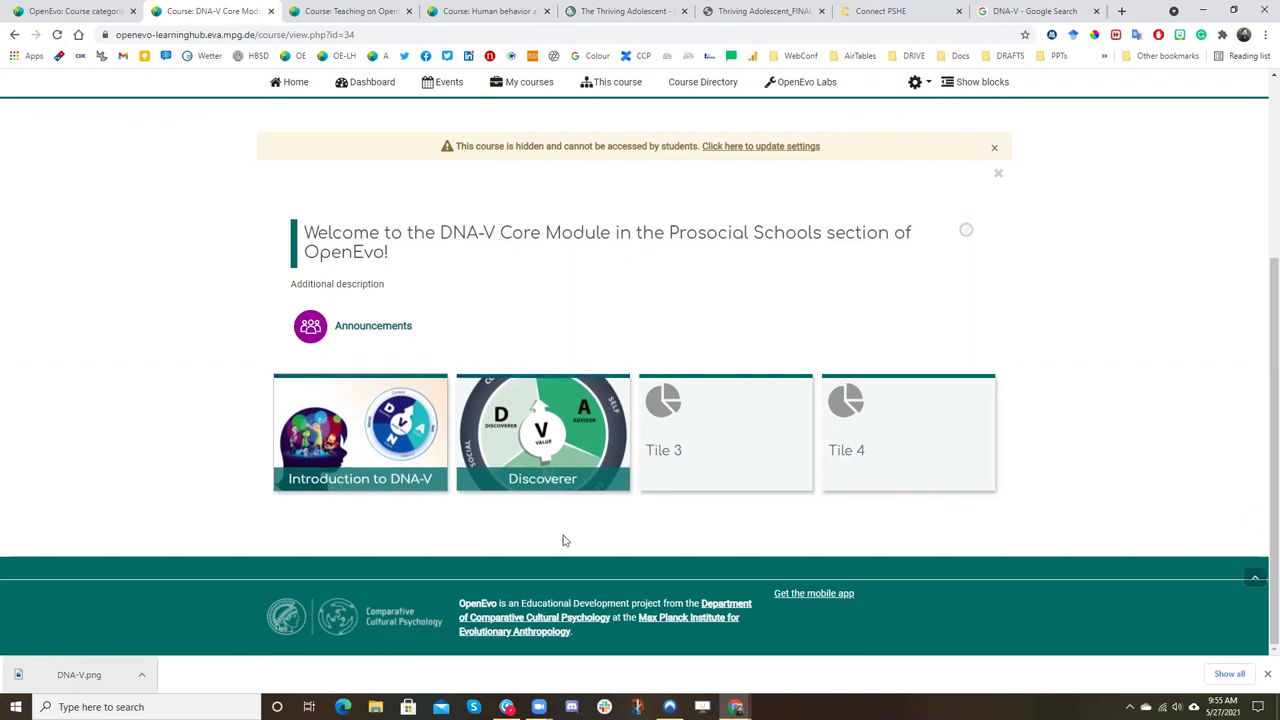
# - Open the Introduction to DNA-V tile and put its section page into editing mode
pyautogui.click(366, 404)
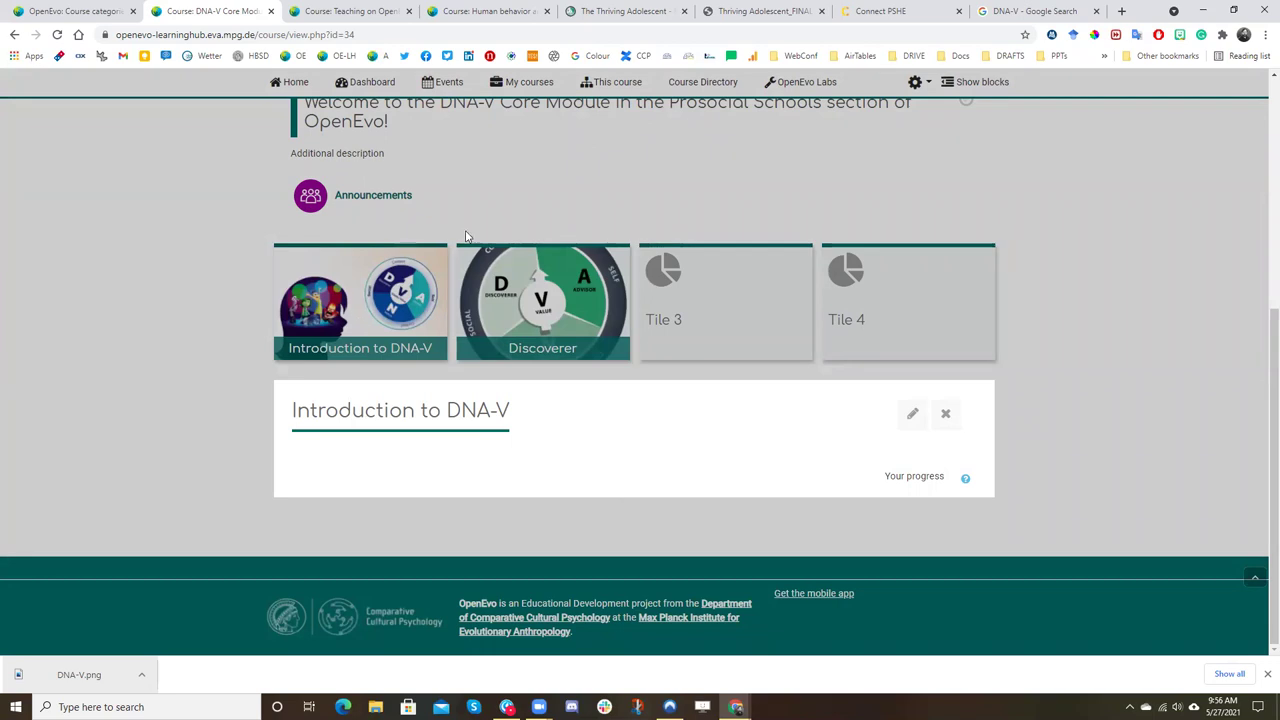
pyautogui.click(137, 394)
pyautogui.click(915, 82)
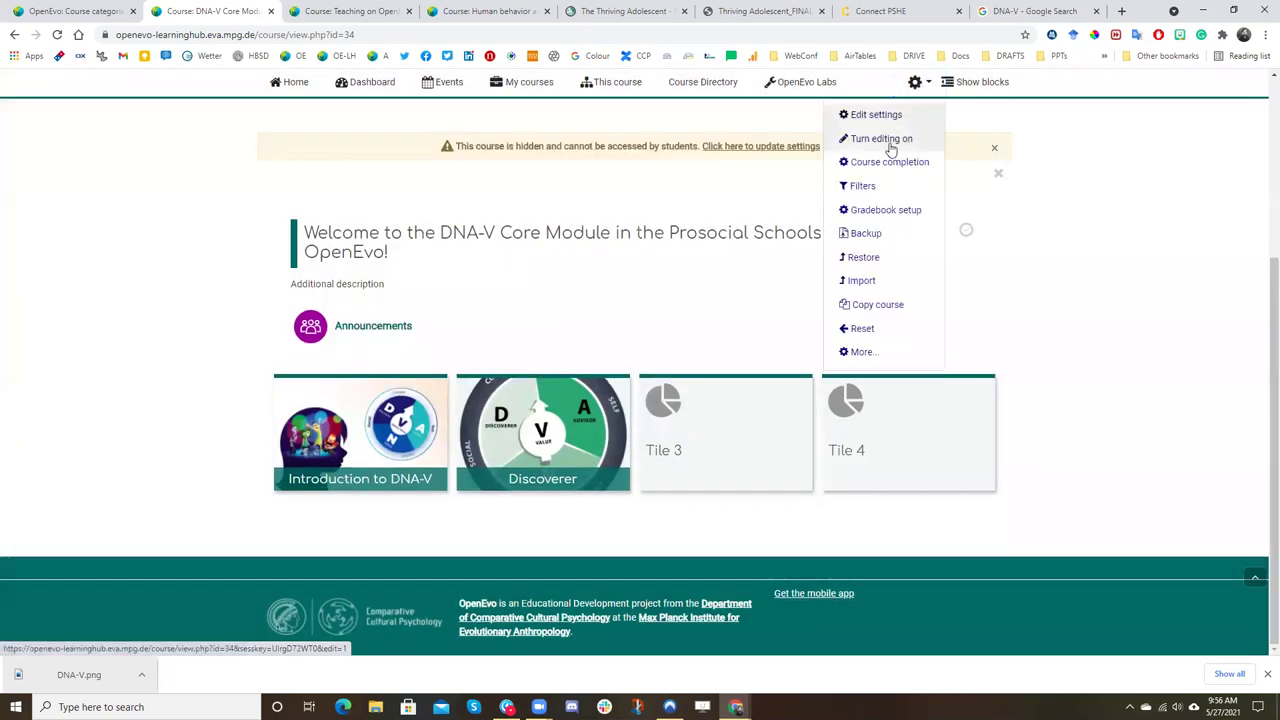
pyautogui.click(183, 404)
pyautogui.click(325, 410)
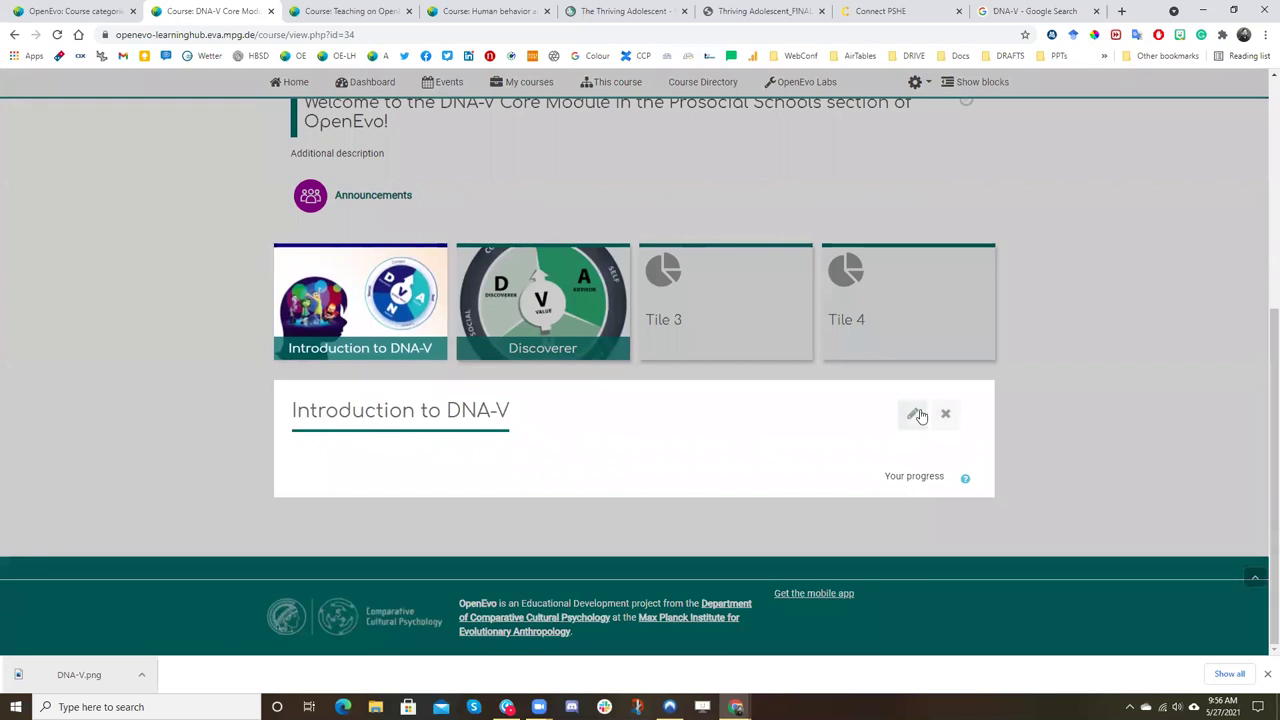
pyautogui.click(913, 415)
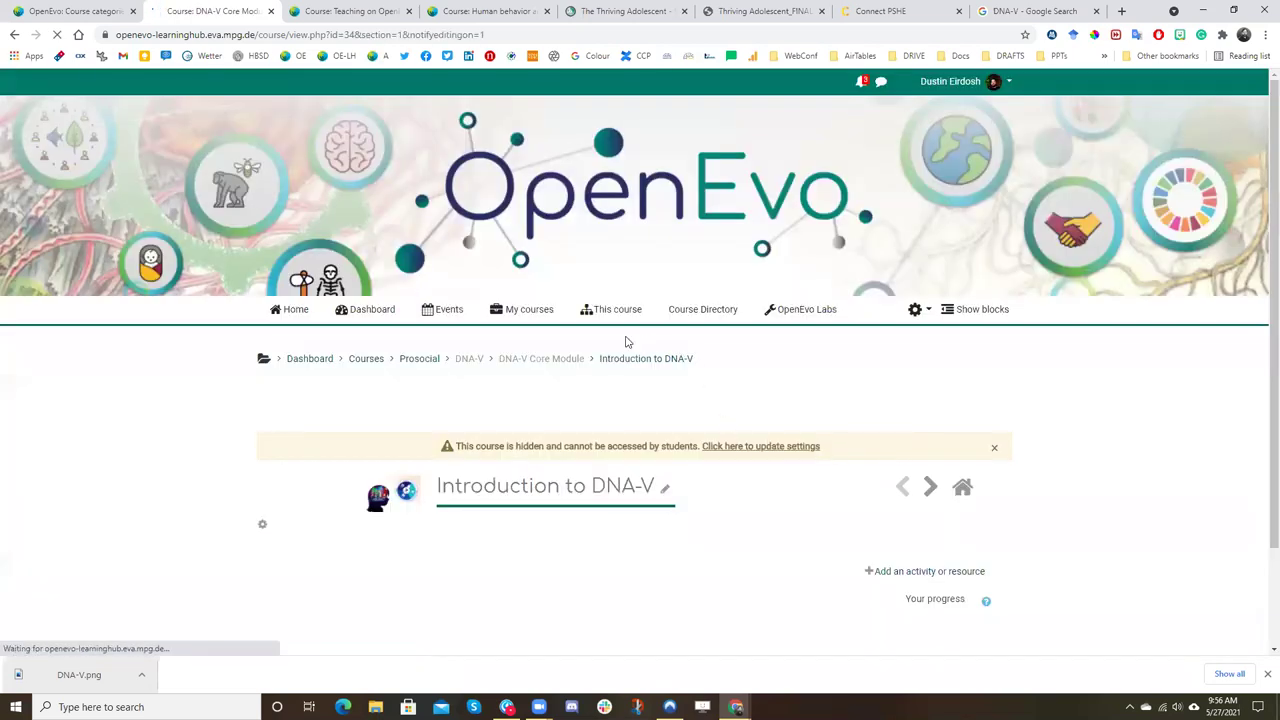
pyautogui.scroll(-2, 628, 340)
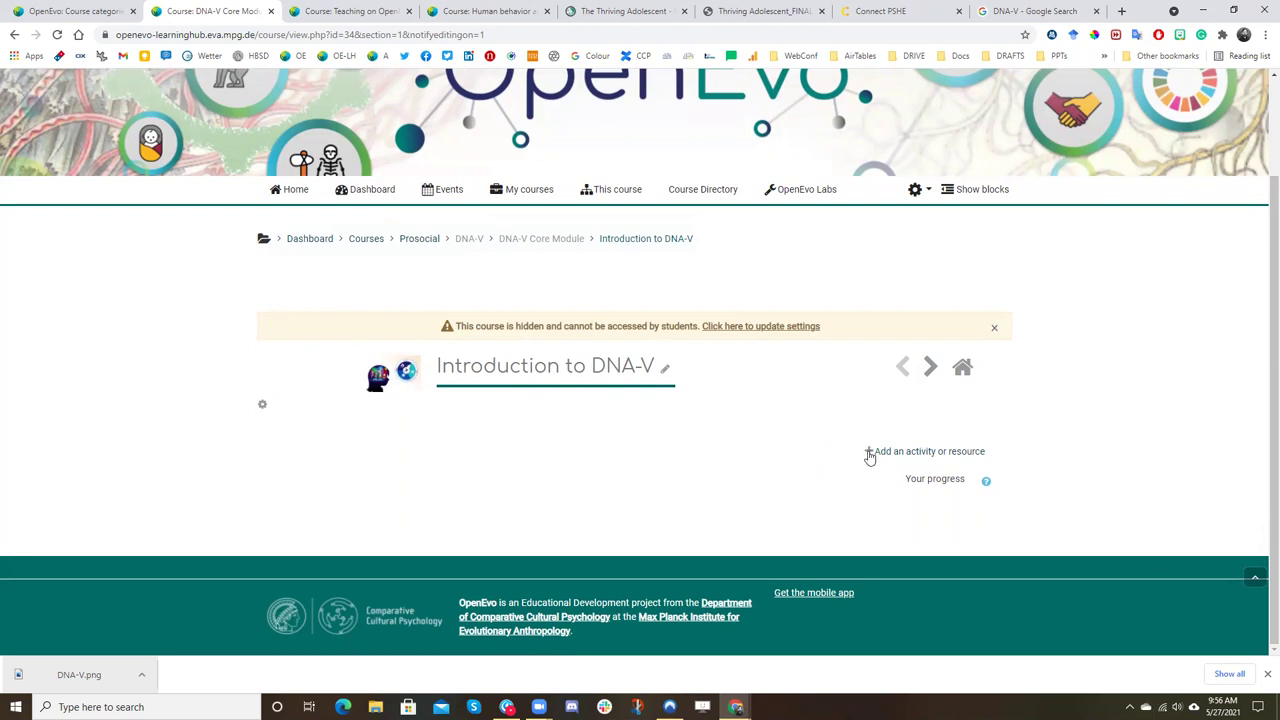
# - Add a Label reading 'What is the DNA-V model for healthy youth development?'
pyautogui.click(897, 455)
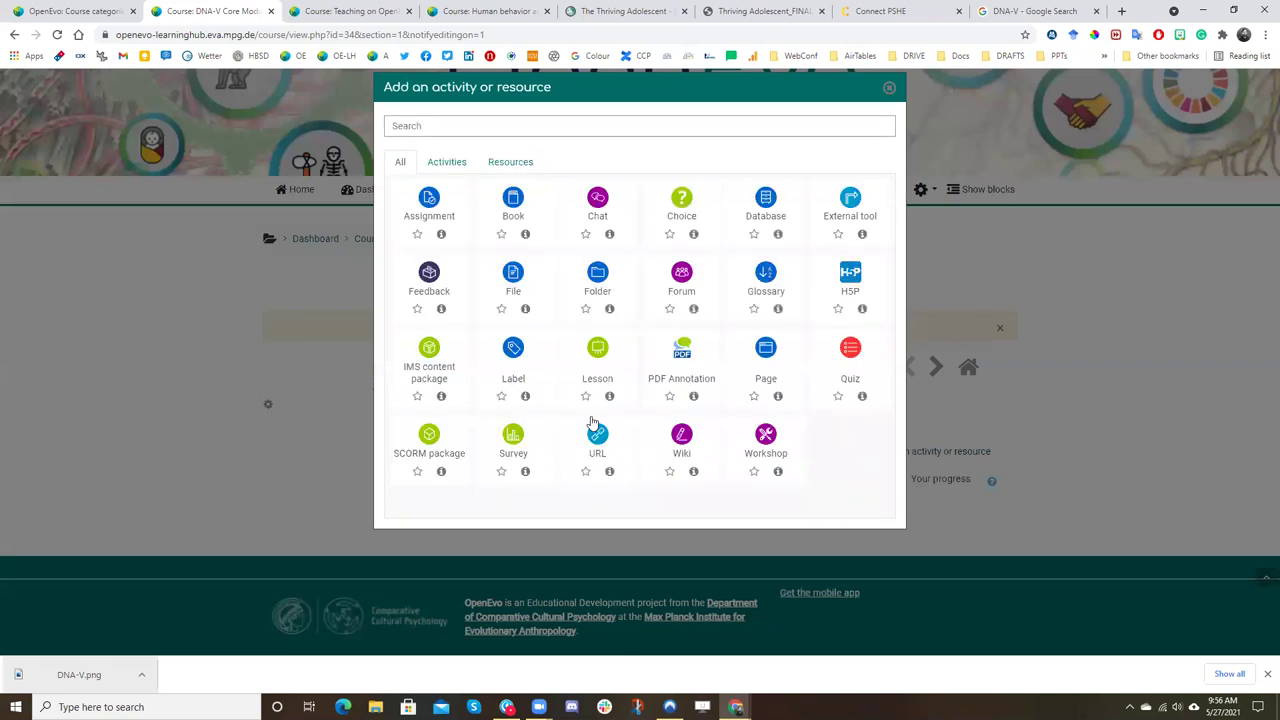
pyautogui.click(517, 350)
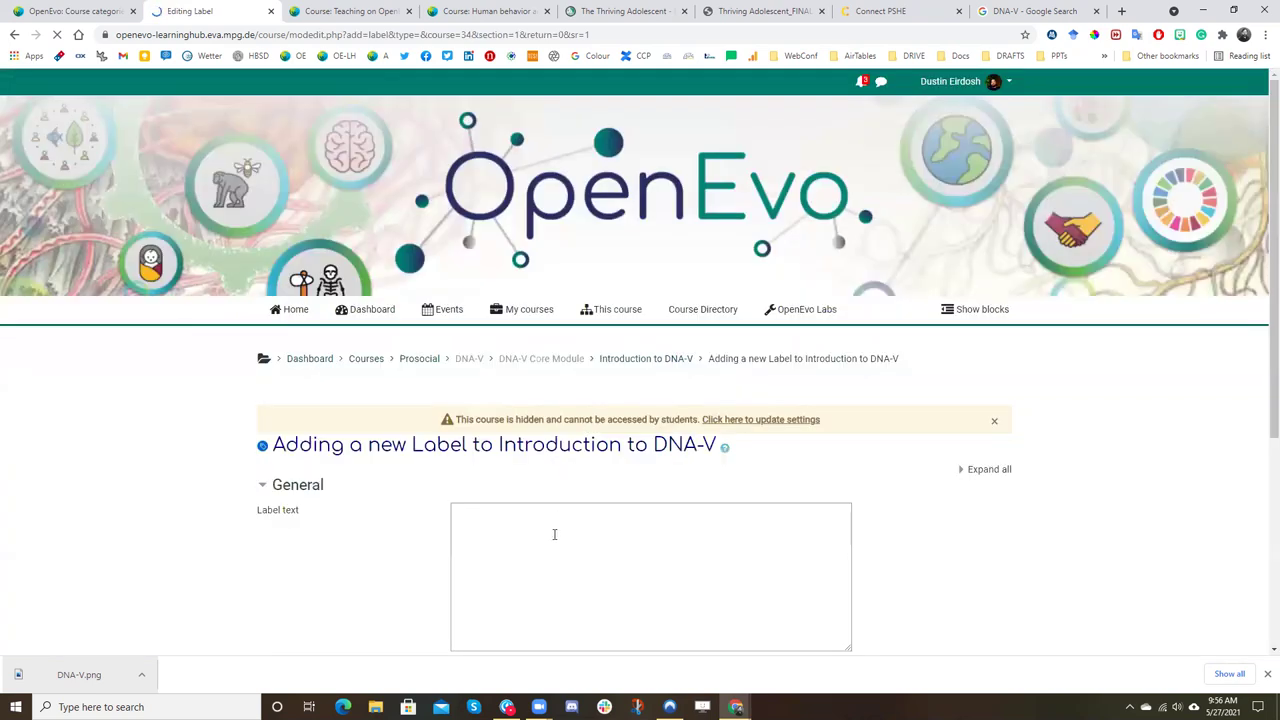
pyautogui.click(554, 534)
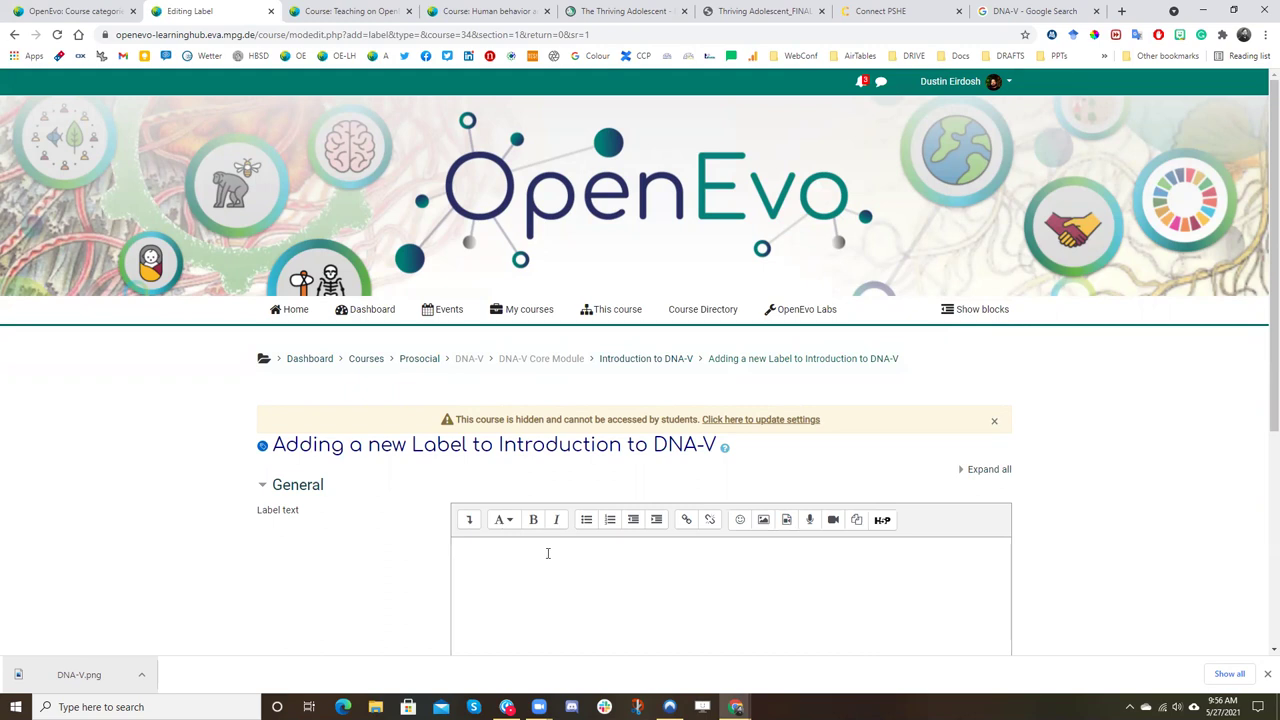
pyautogui.click(550, 570)
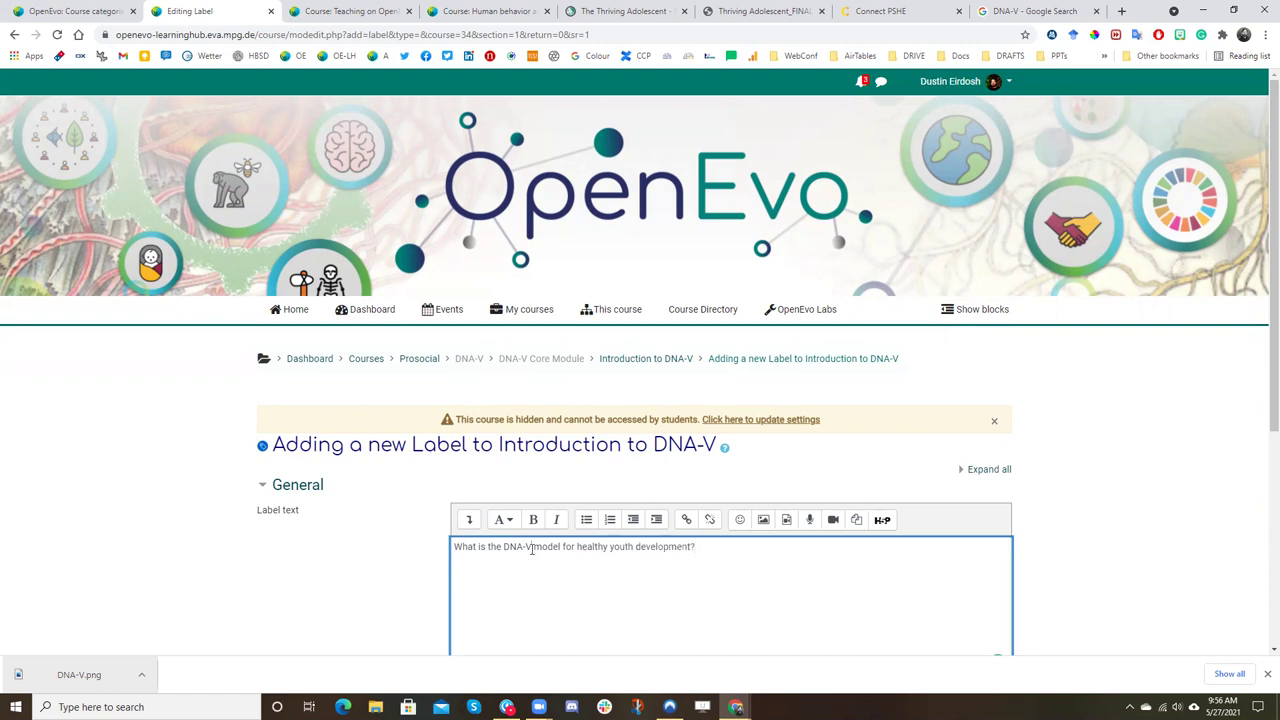
# - Format the question as Heading (small) and save the label, returning to the course
pyautogui.tripleClick(531, 549)
pyautogui.click(500, 520)
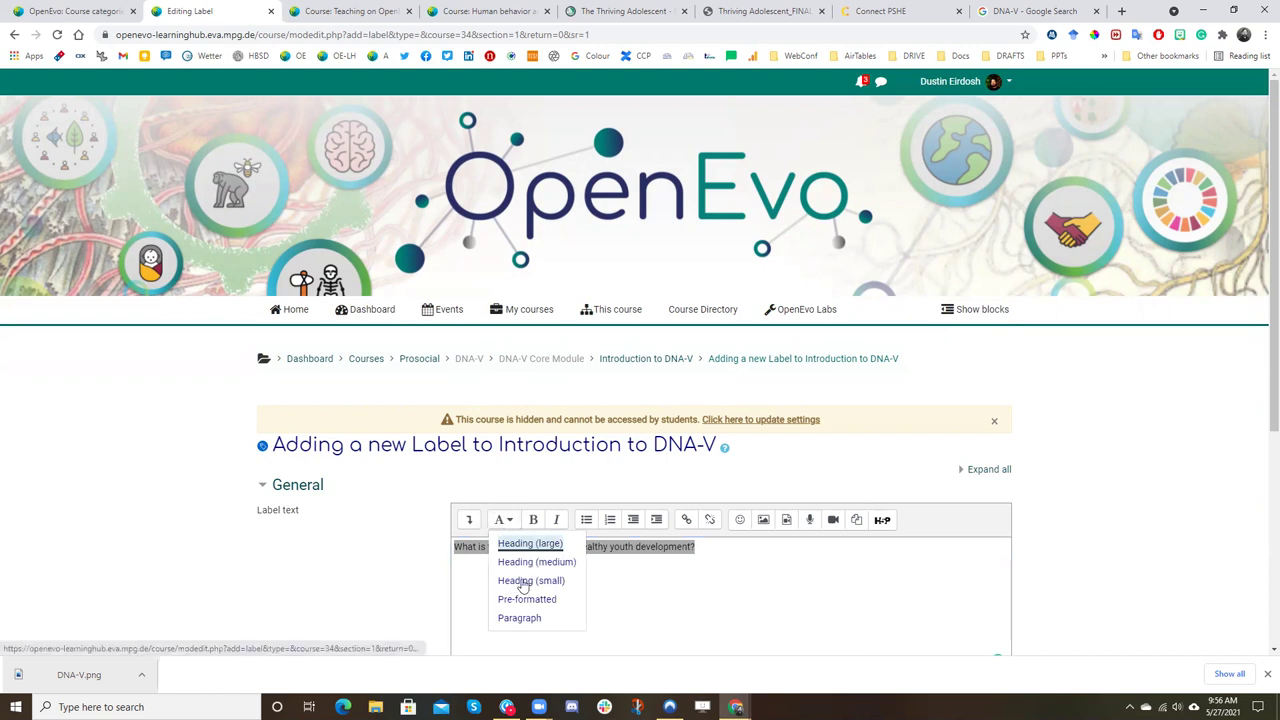
pyautogui.press('Return')
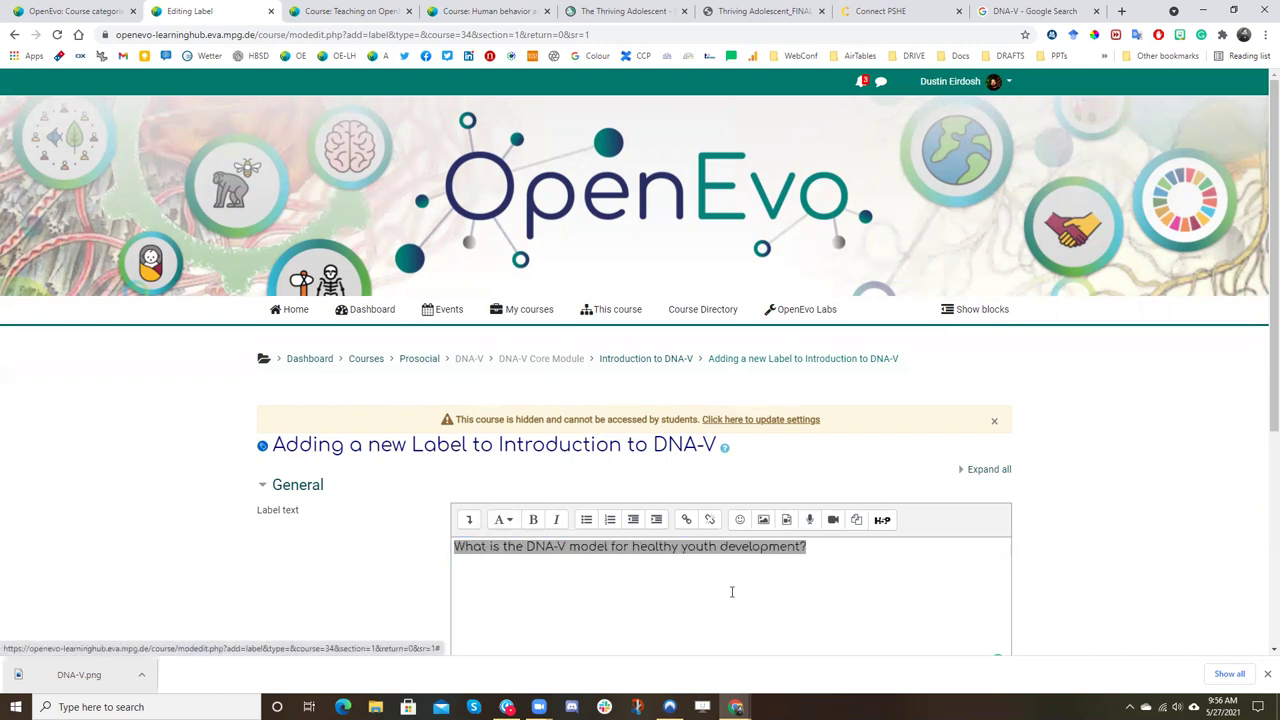
pyautogui.click(742, 597)
pyautogui.scroll(-2, 742, 600)
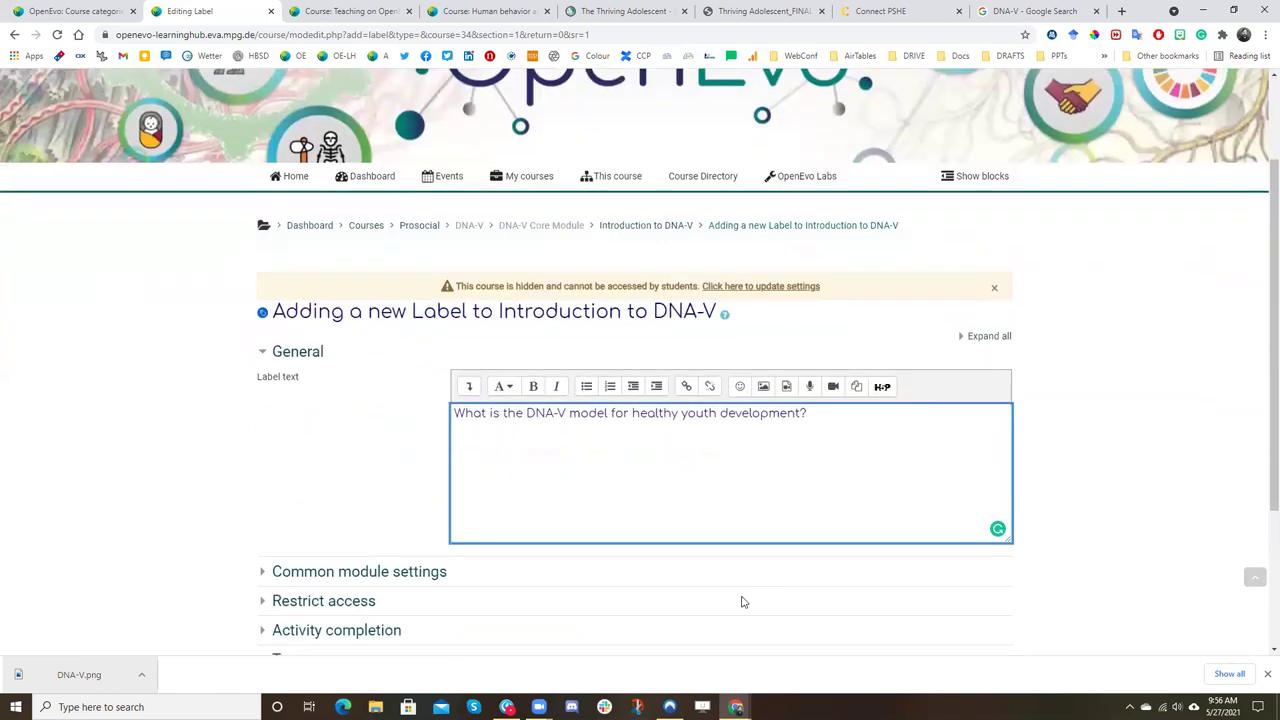
pyautogui.scroll(-2, 742, 601)
pyautogui.click(536, 563)
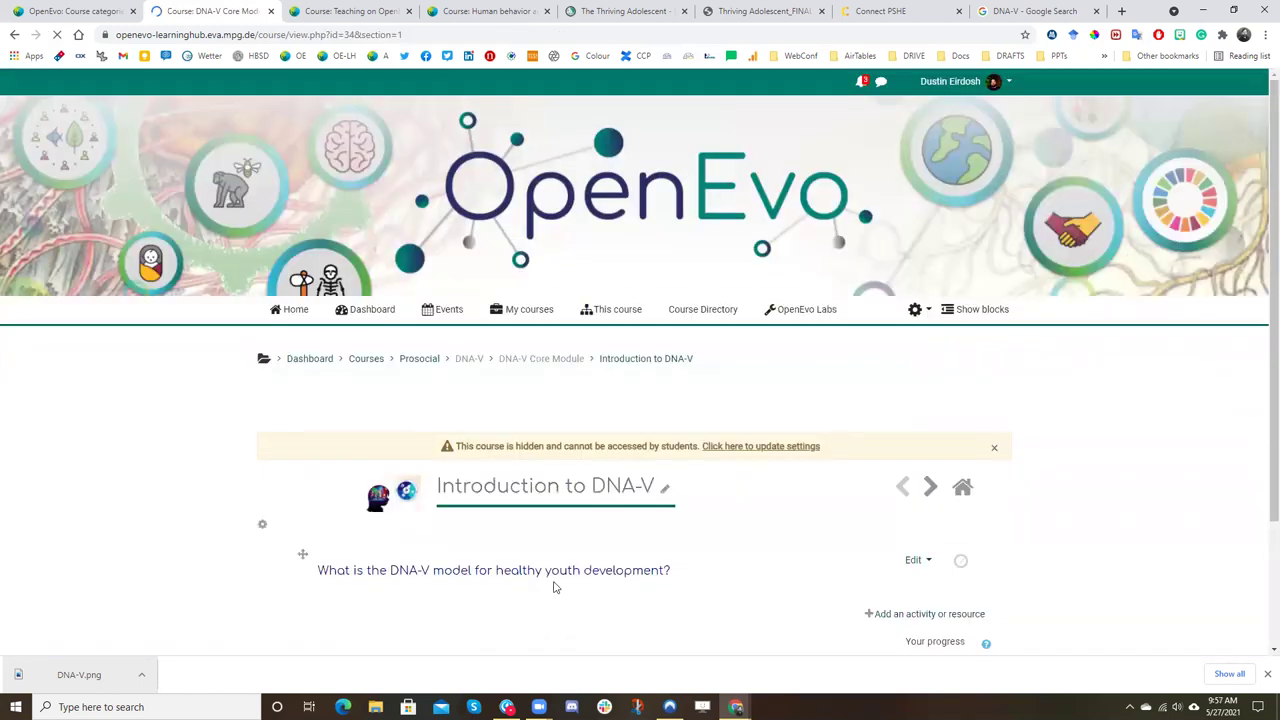
# - Pick URL from the activity chooser, after backing out of a Folder choice
pyautogui.scroll(-2, 552, 578)
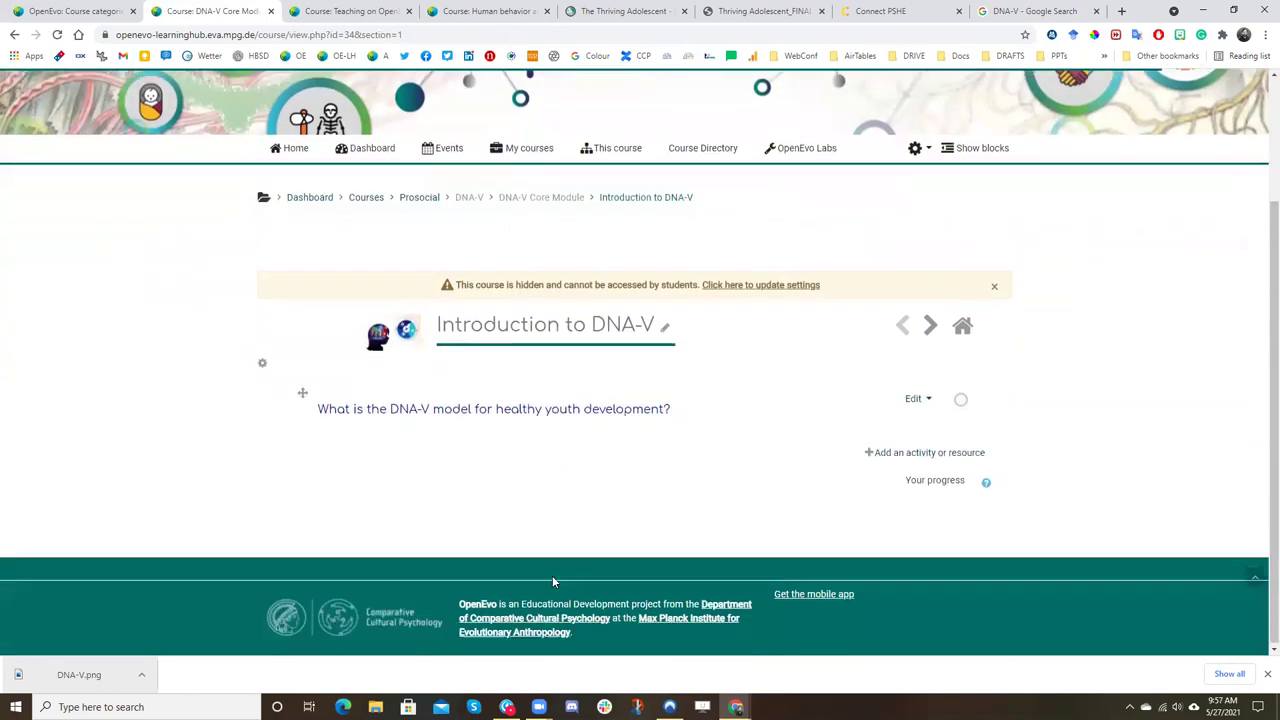
pyautogui.click(874, 455)
pyautogui.click(872, 455)
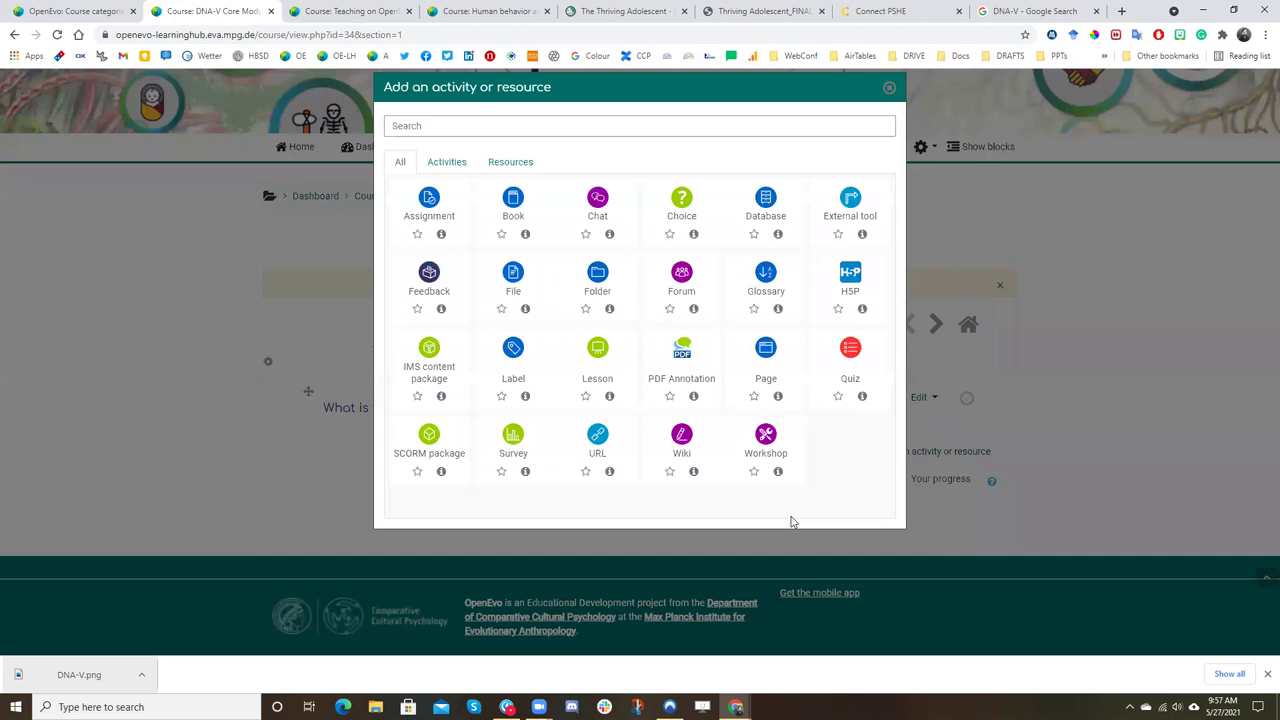
pyautogui.click(616, 277)
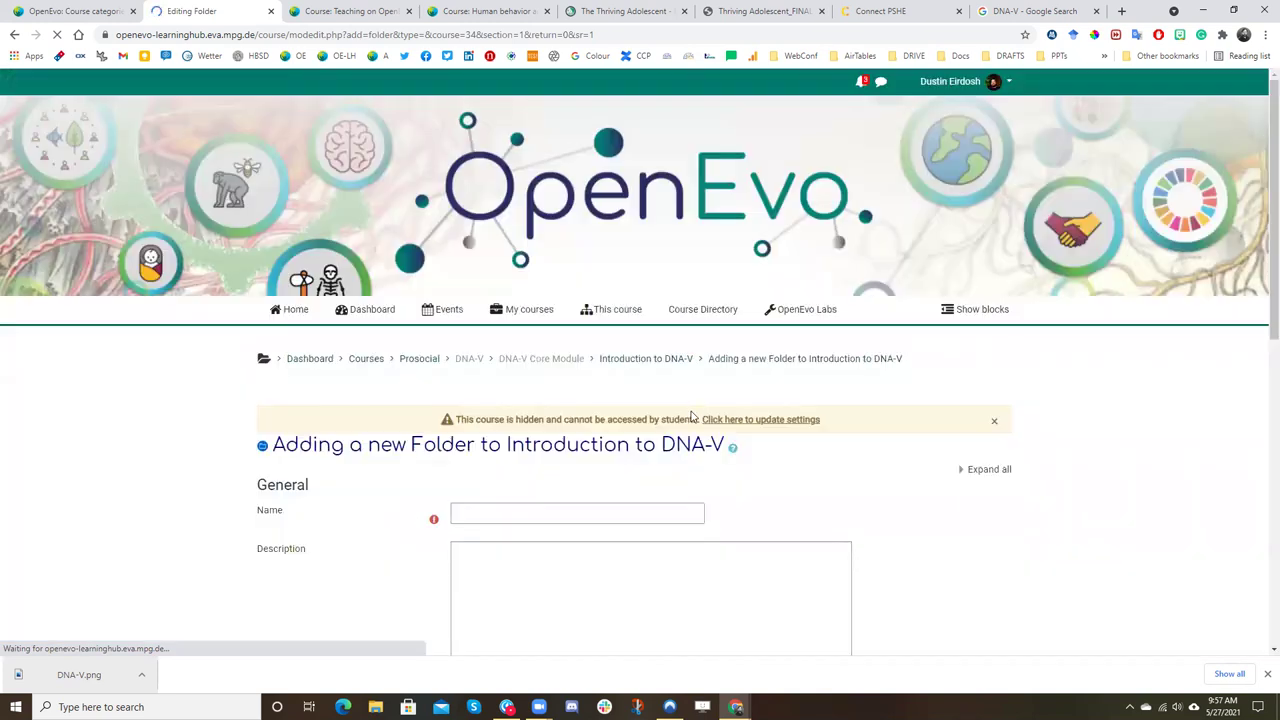
pyautogui.scroll(-3, 692, 405)
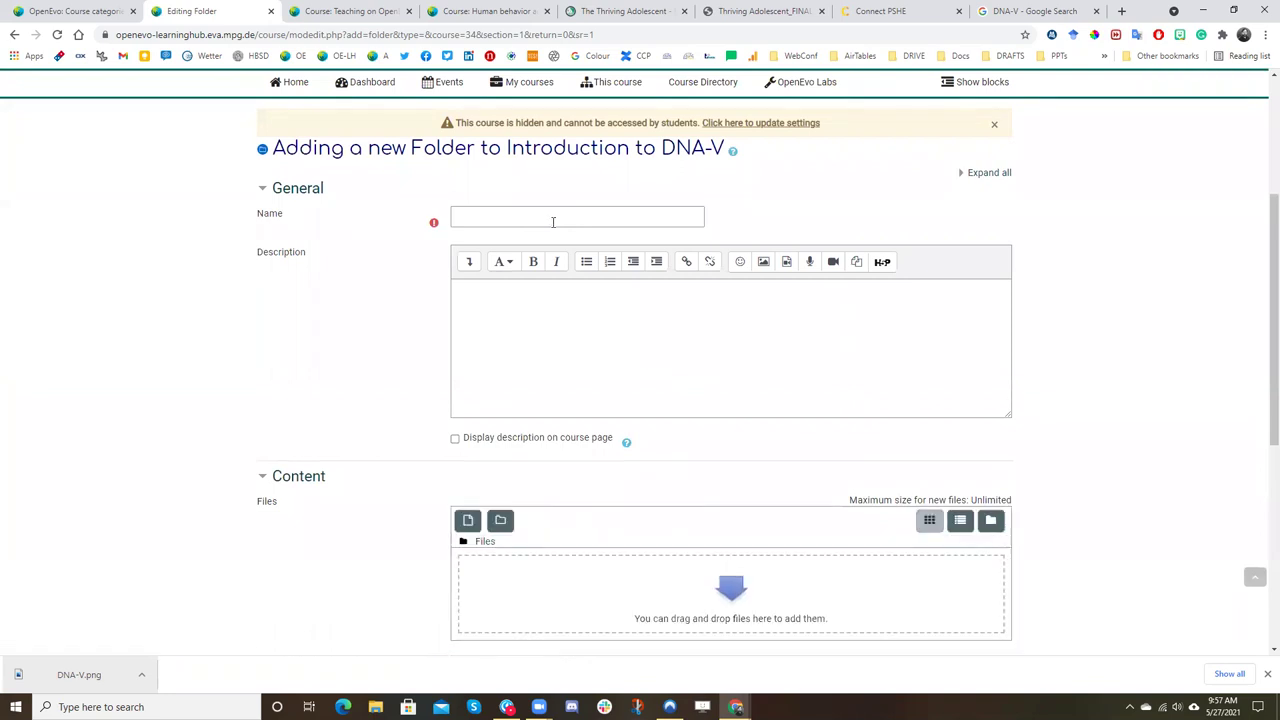
pyautogui.scroll(-5, 586, 297)
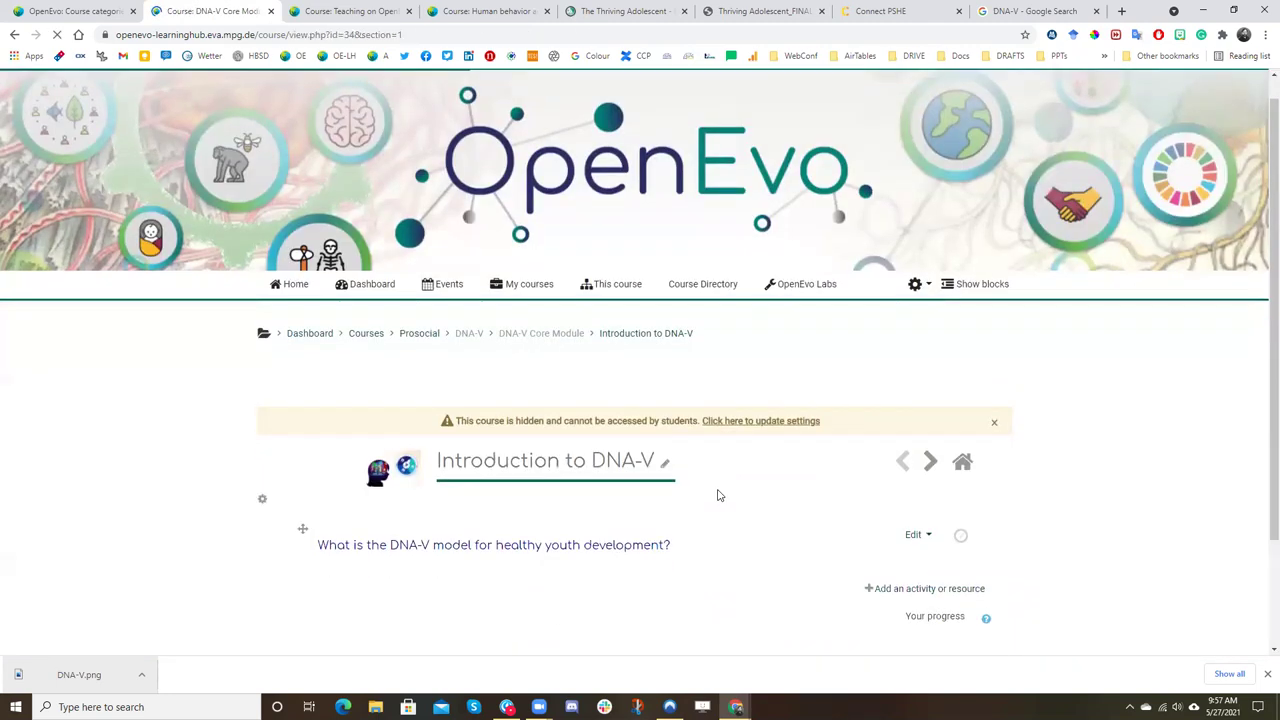
pyautogui.scroll(-2, 790, 475)
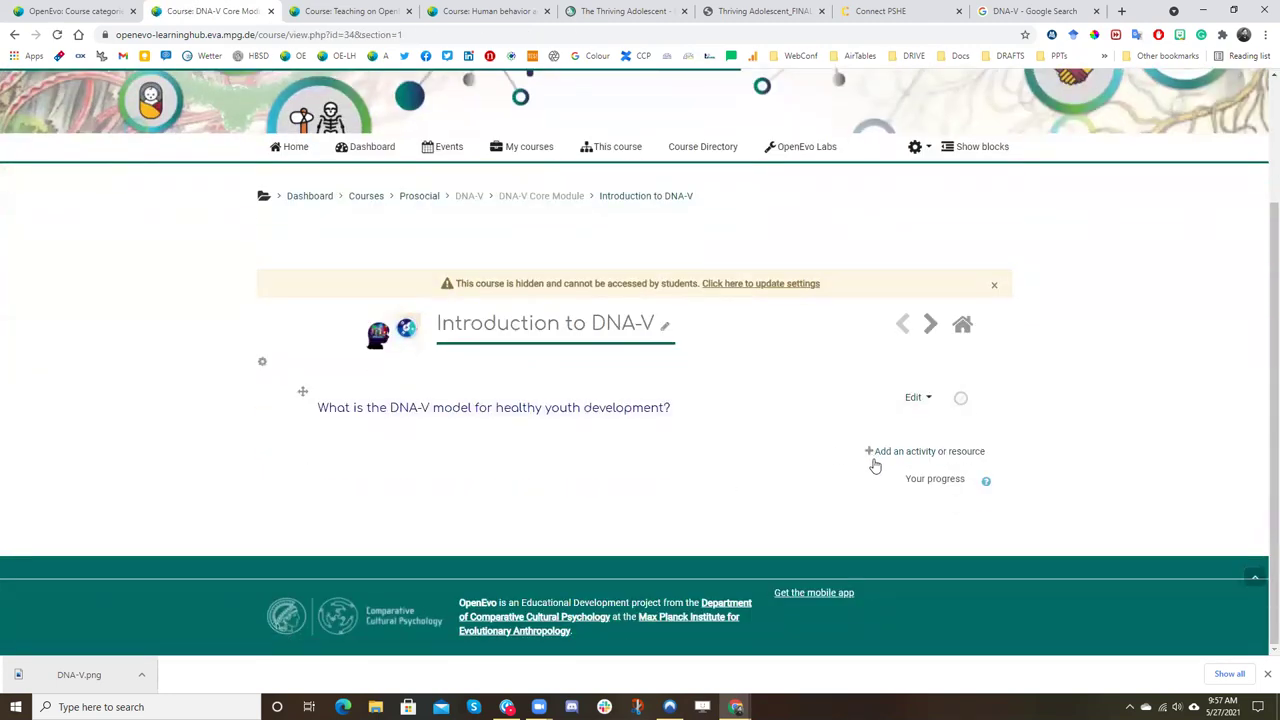
pyautogui.click(874, 462)
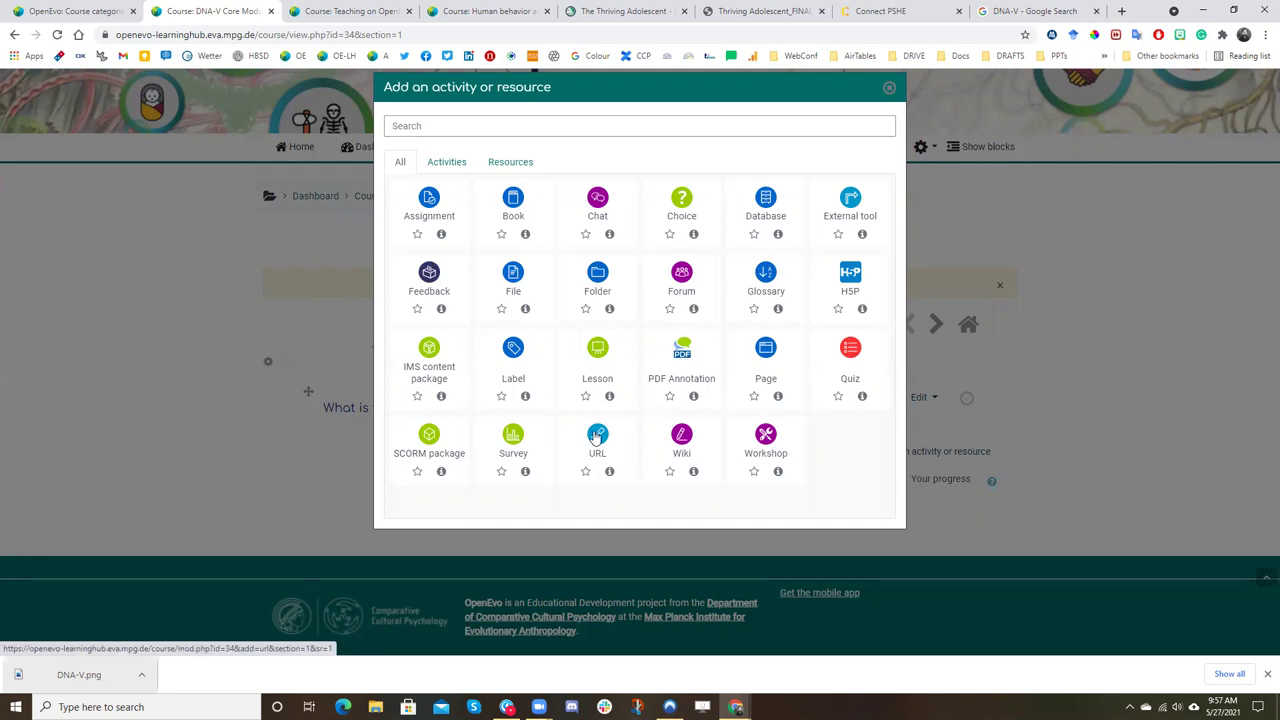
pyautogui.click(600, 444)
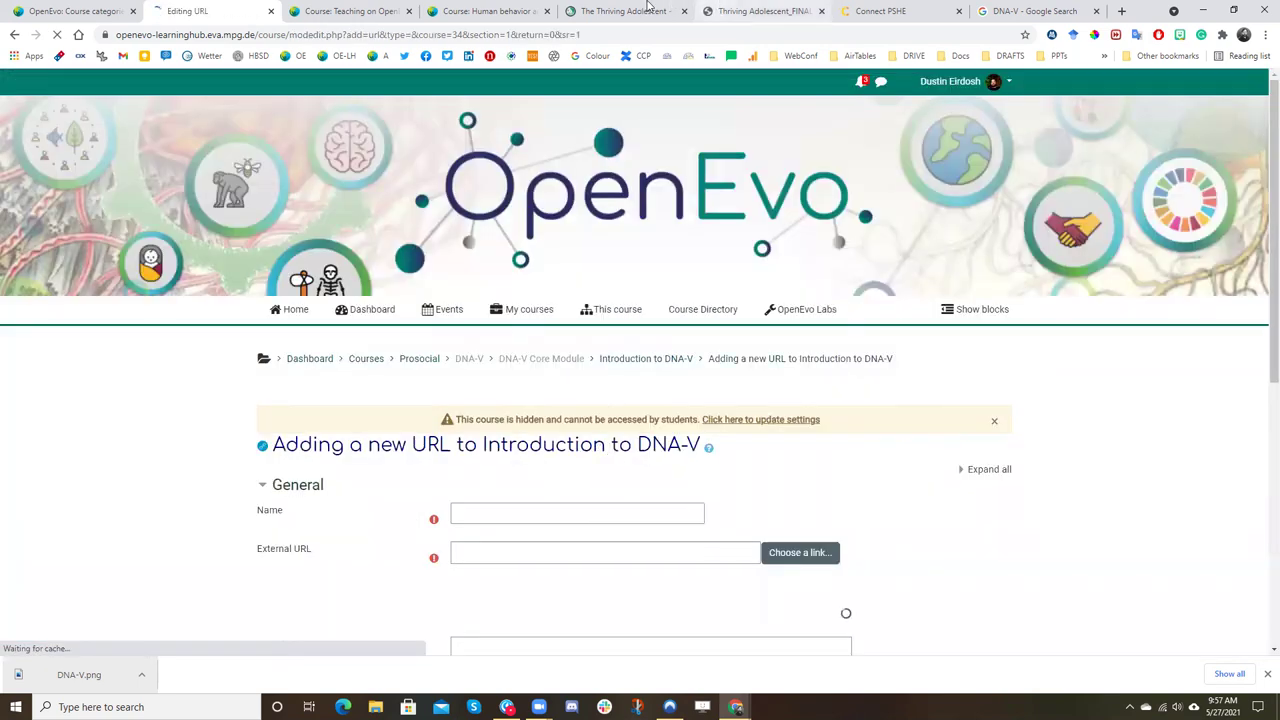
# - Copy the web address of the Thriving Adolescent book downloads page
pyautogui.click(640, 11)
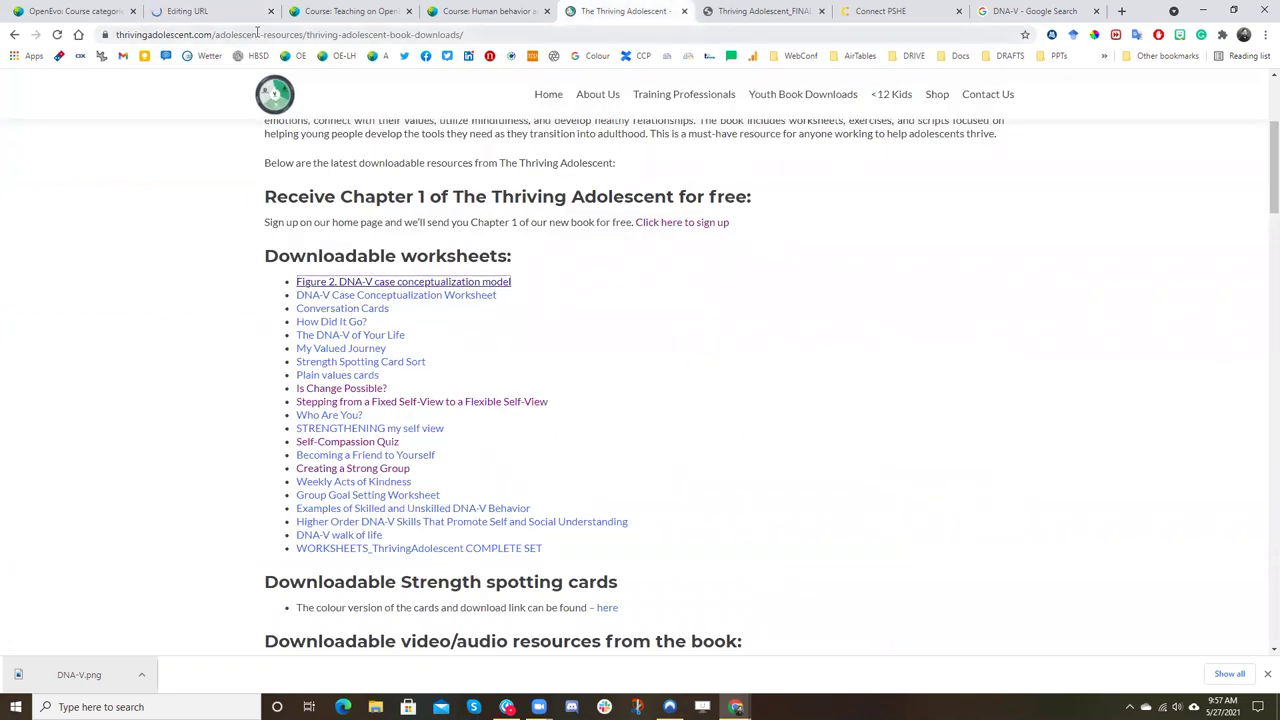
pyautogui.click(205, 35)
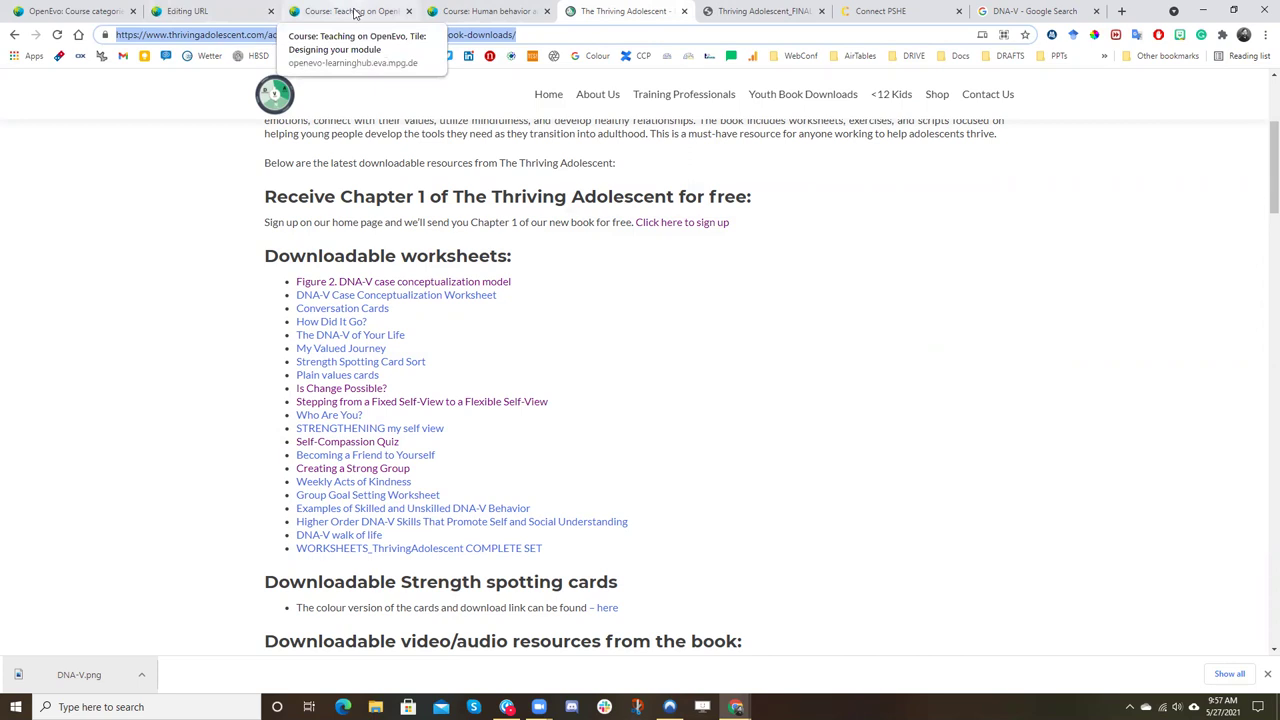
# - Name the link 'Downloads from ThrivingAdolescent.com' and paste the downloads page as External URL
pyautogui.click(345, 11)
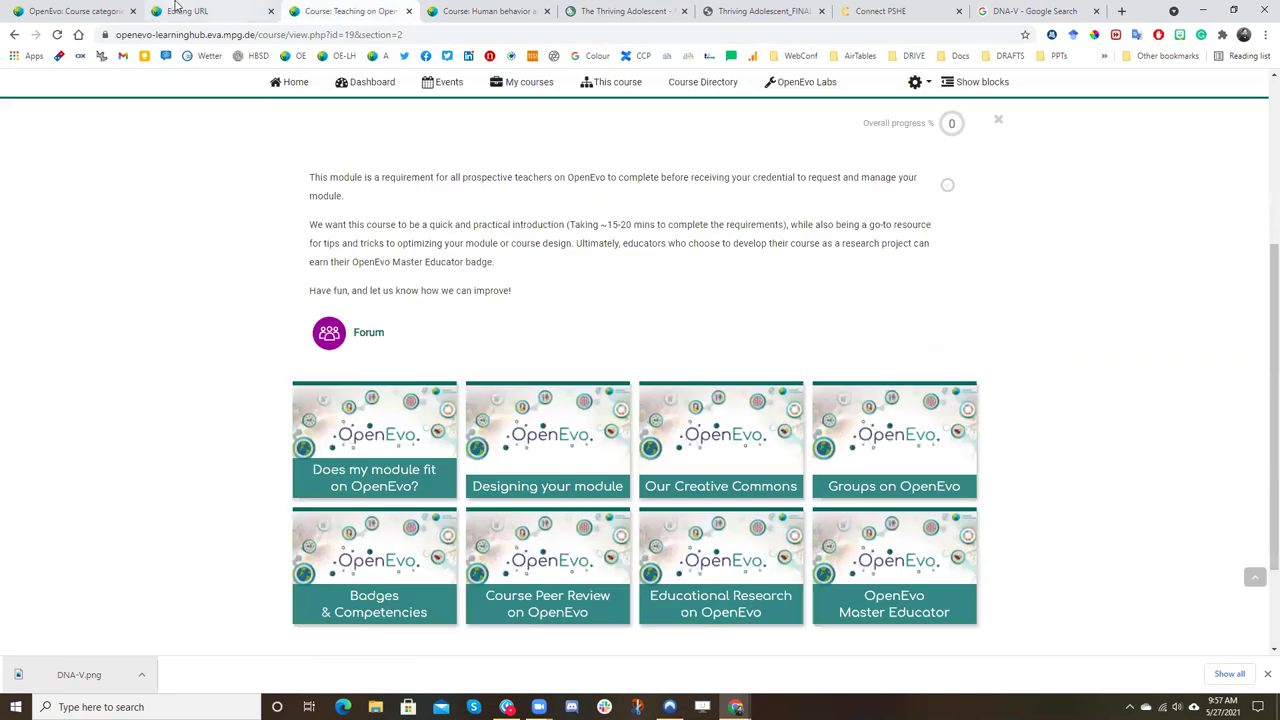
pyautogui.click(178, 11)
pyautogui.scroll(-3, 450, 300)
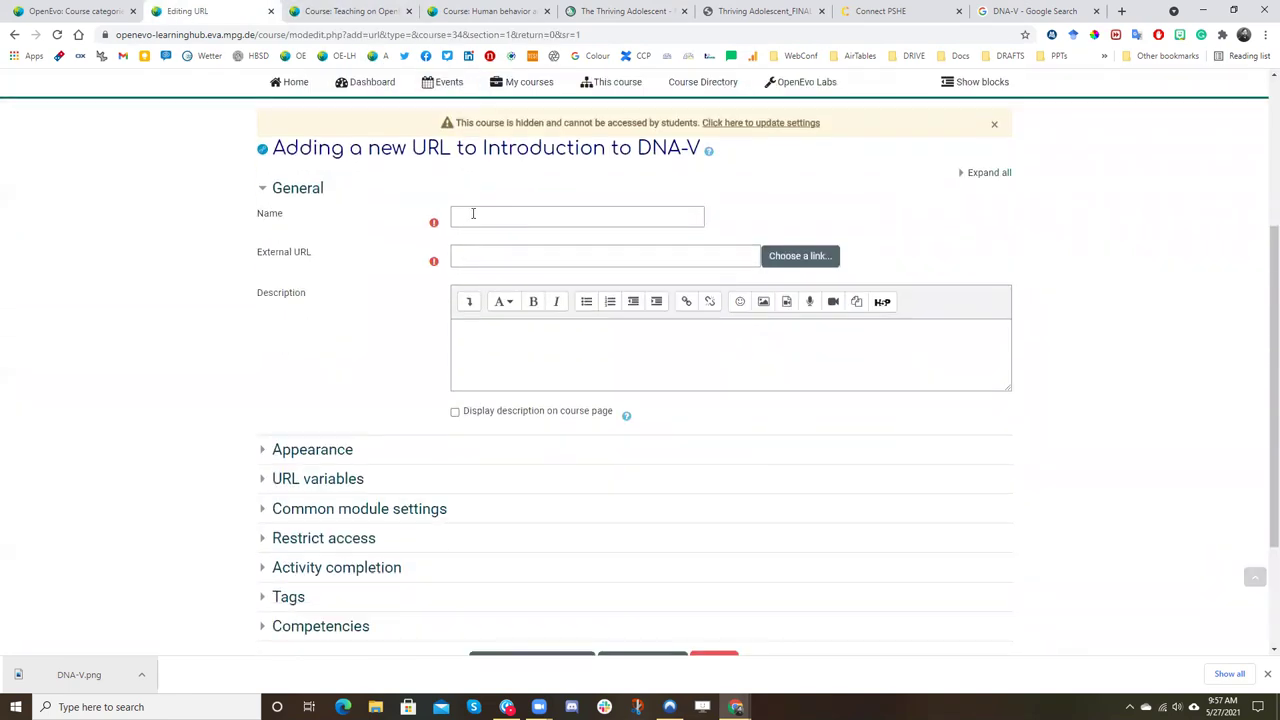
pyautogui.click(473, 213)
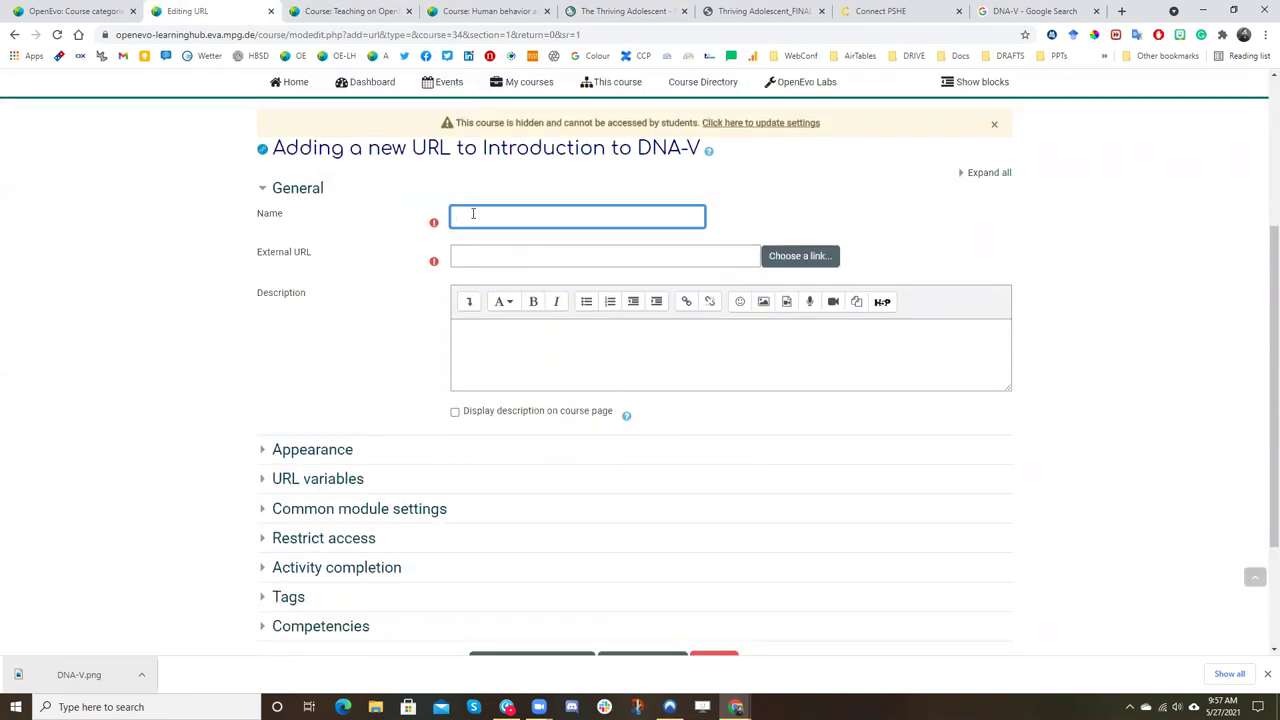
pyautogui.write('Do')
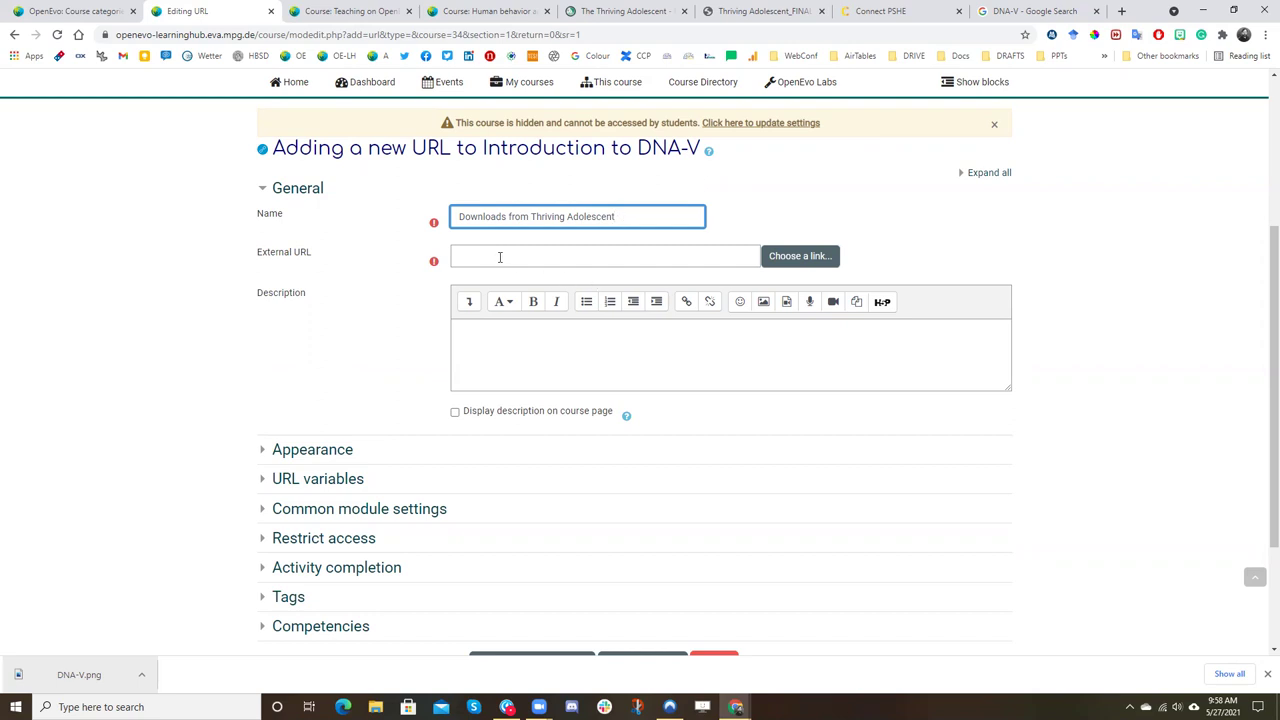
pyautogui.click(500, 257)
pyautogui.hotkey('ctrl', 'v')
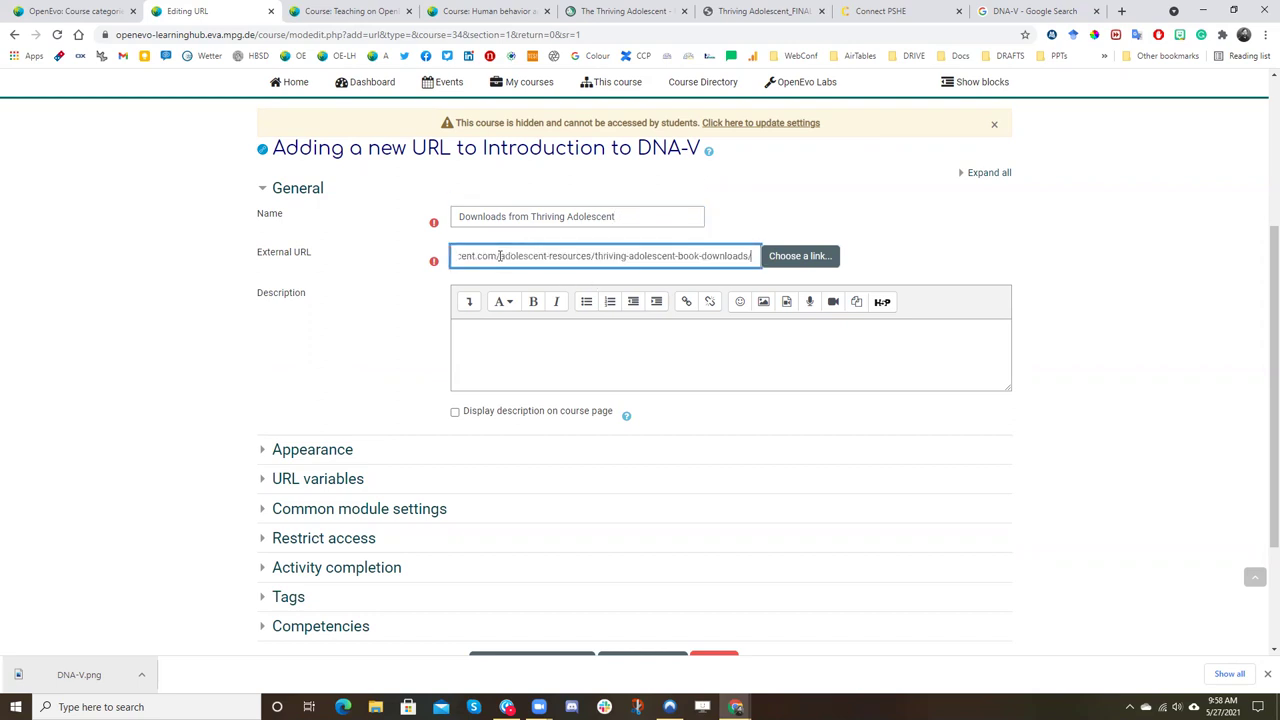
pyautogui.click(567, 216)
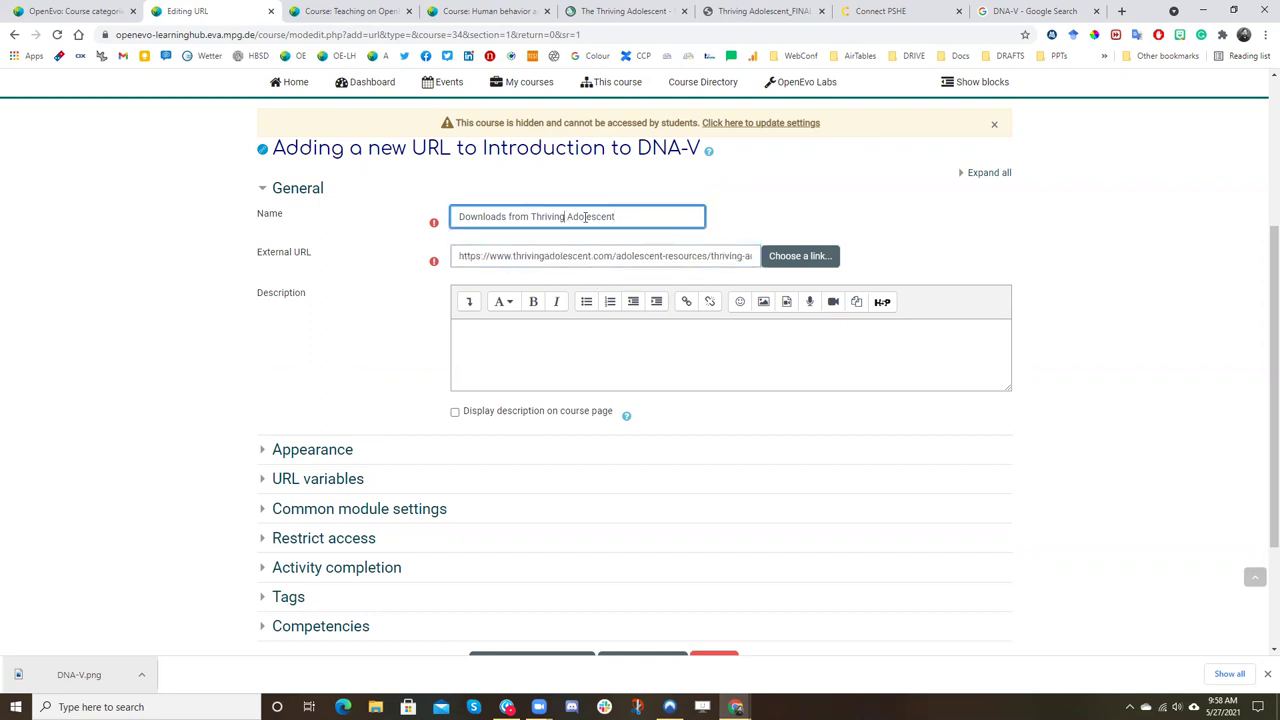
pyautogui.click(630, 11)
pyautogui.click(15, 8)
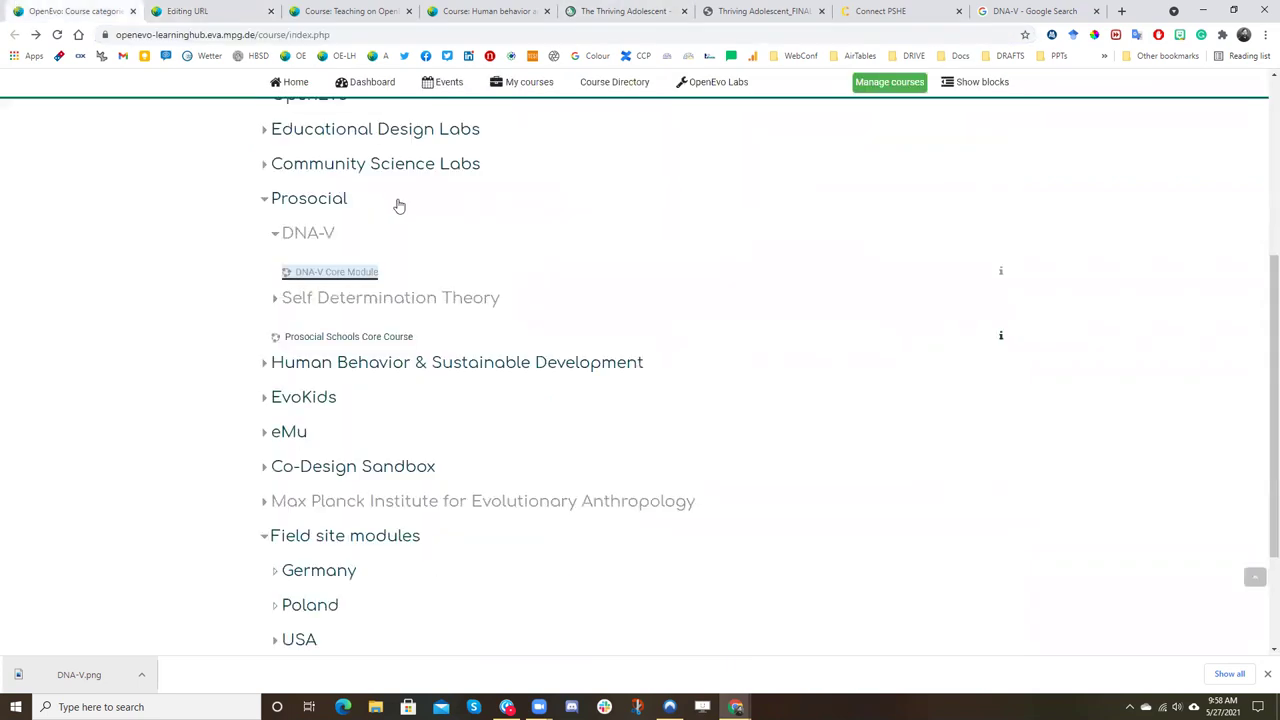
pyautogui.hotkey('ctrl', 'Tab')
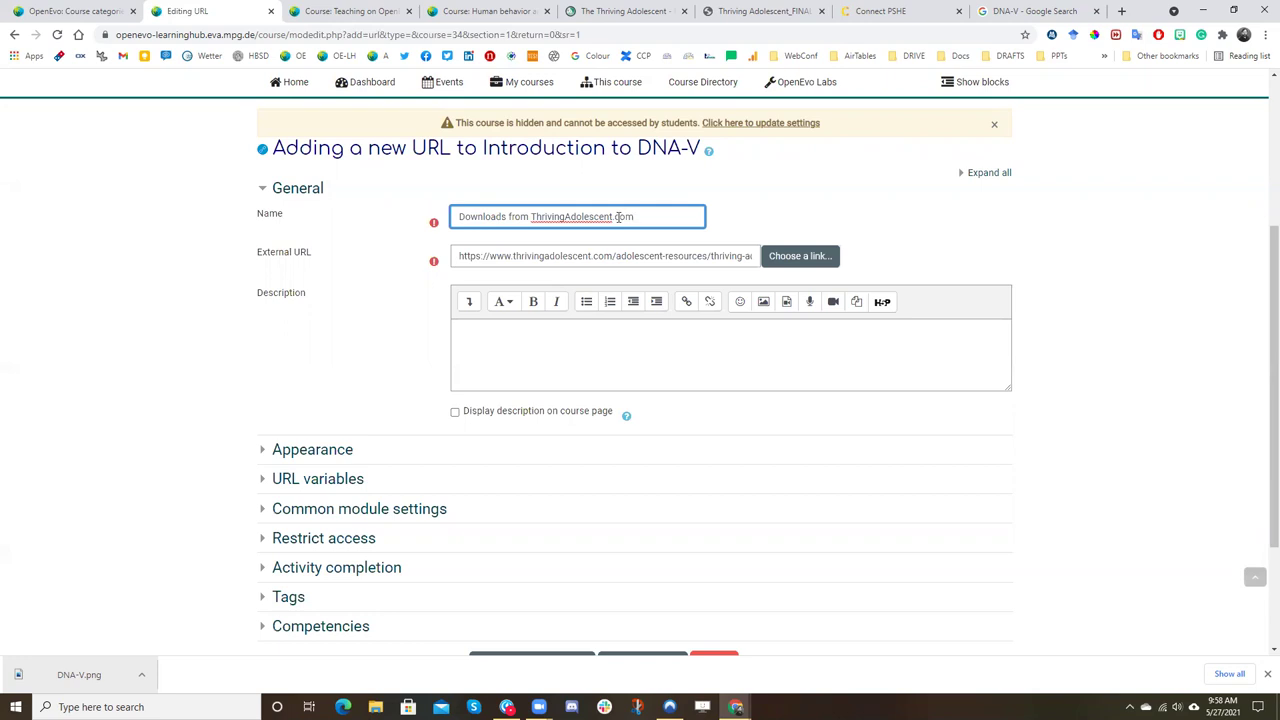
# - Write a description beginning 'Great resources from the developers of the DNA-V' and display it on the course page
pyautogui.click(591, 369)
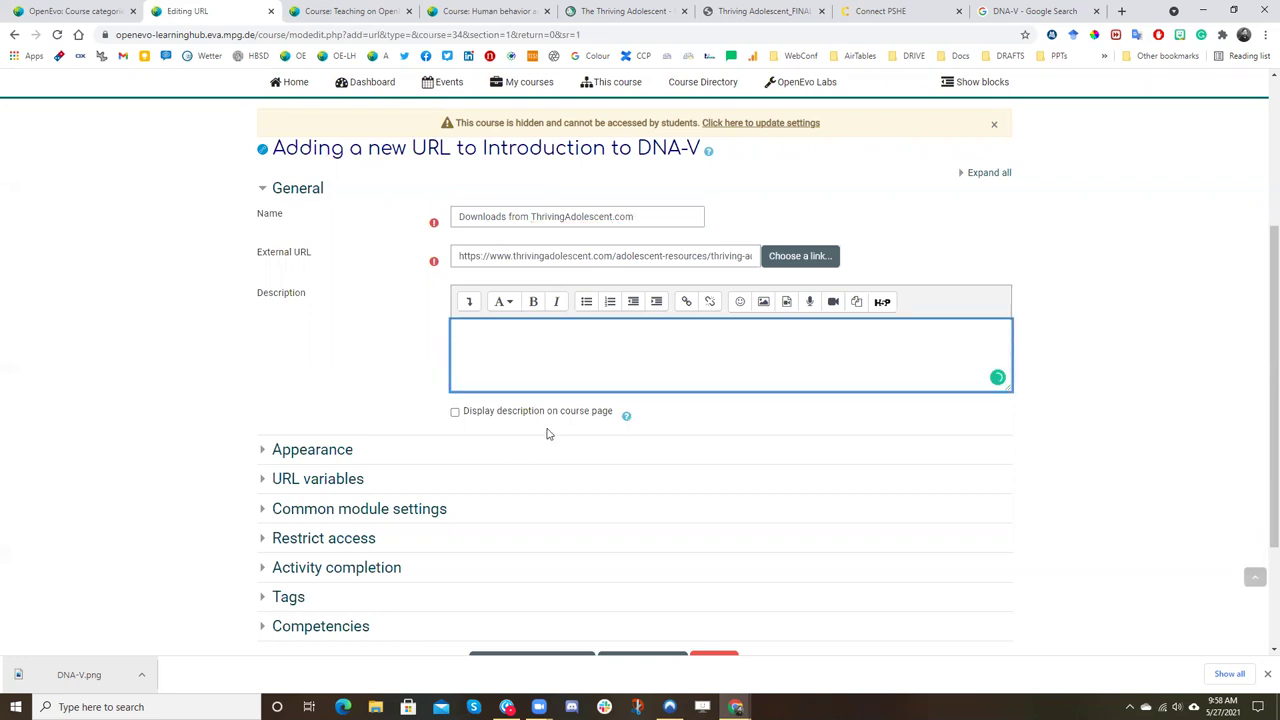
pyautogui.click(455, 411)
pyautogui.click(493, 343)
pyautogui.write('Great resources from the developers of the DNA-V Model')
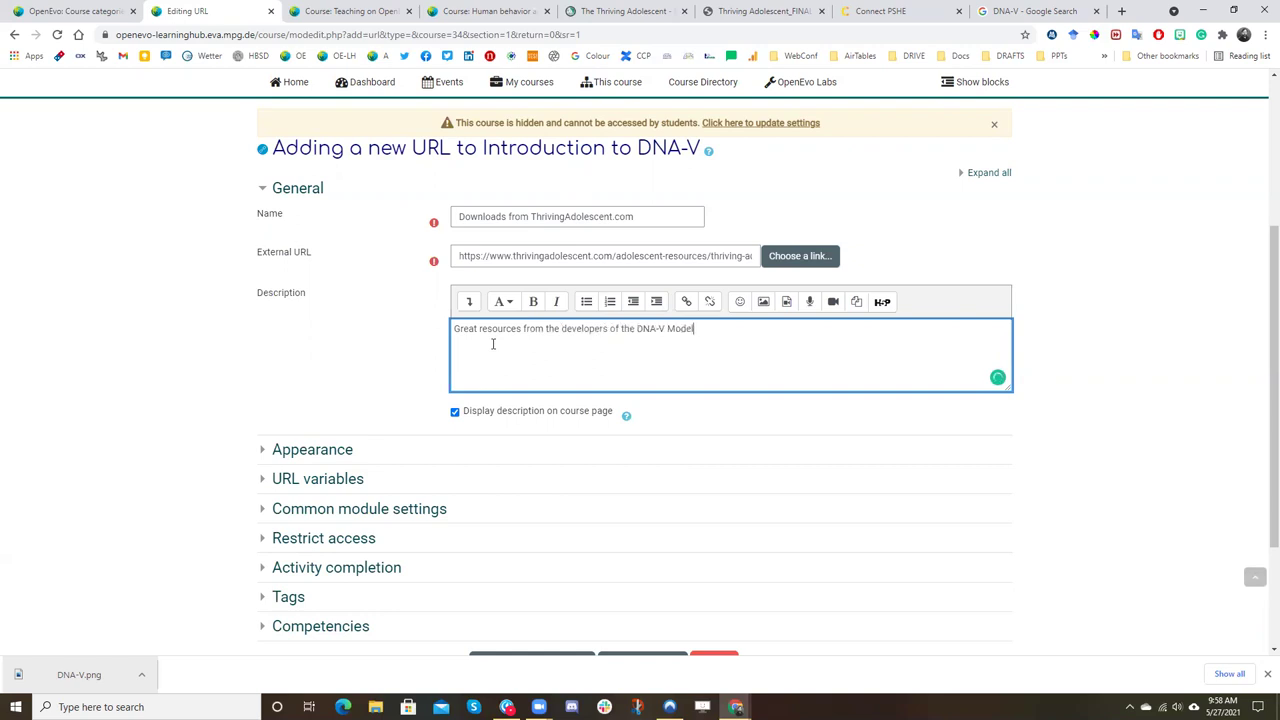
pyautogui.scroll(-2, 1057, 377)
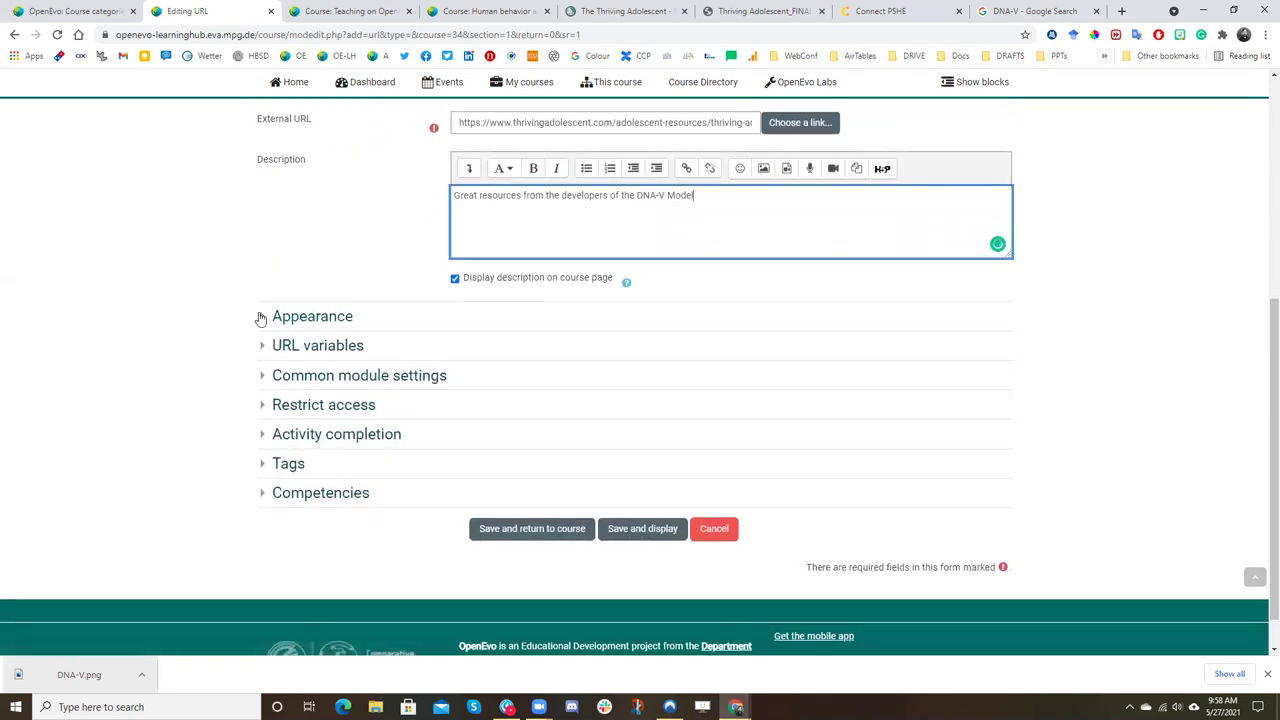
# - Set the link's Appearance display to Embed, then save and display it
pyautogui.click(260, 317)
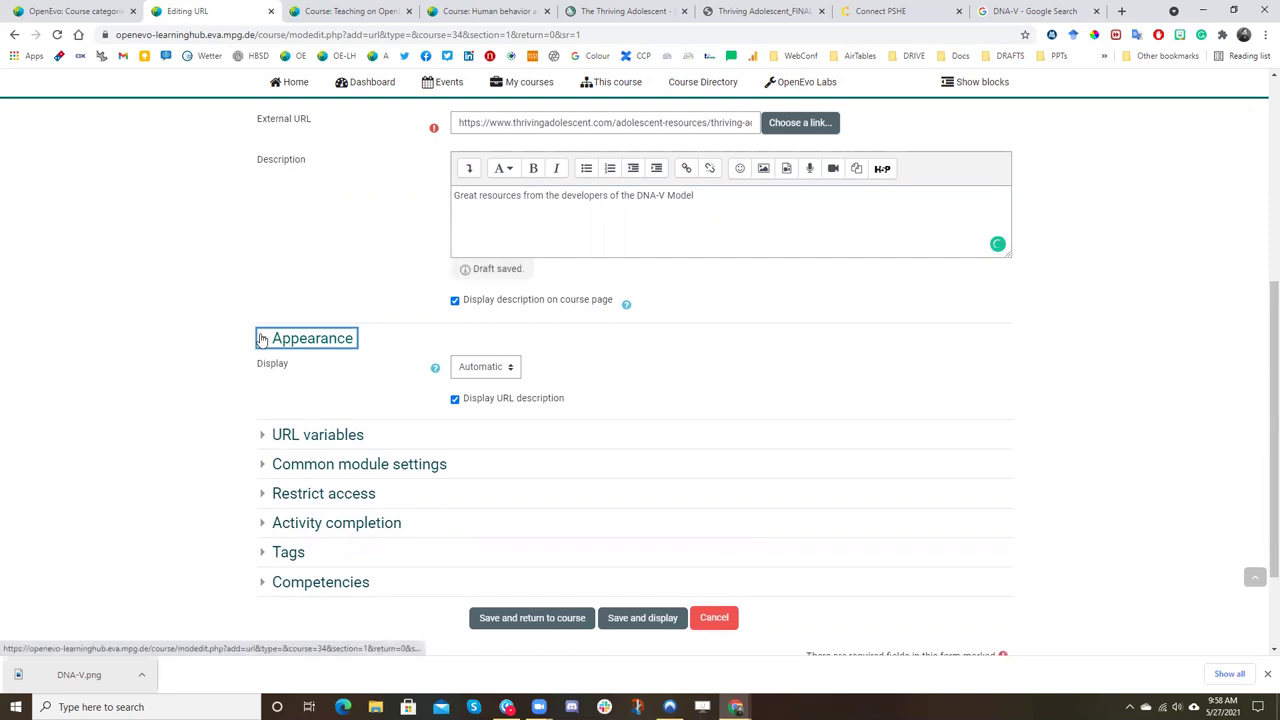
pyautogui.click(468, 370)
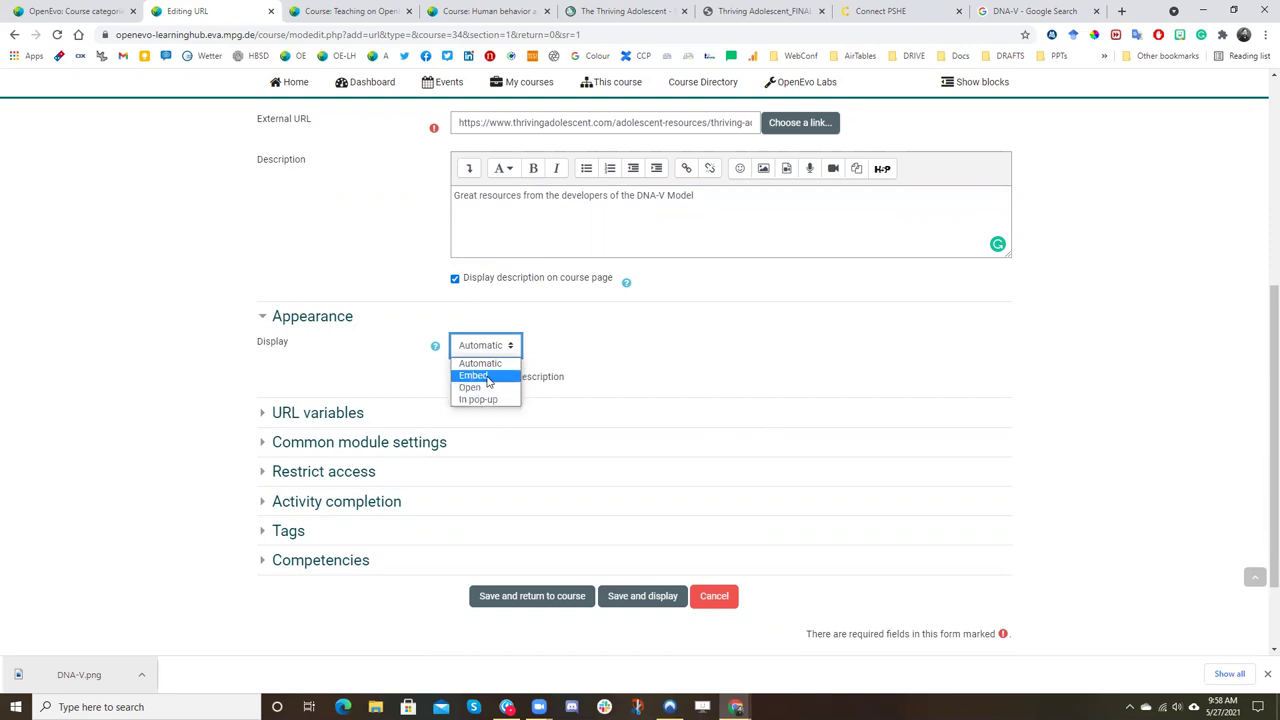
pyautogui.click(484, 375)
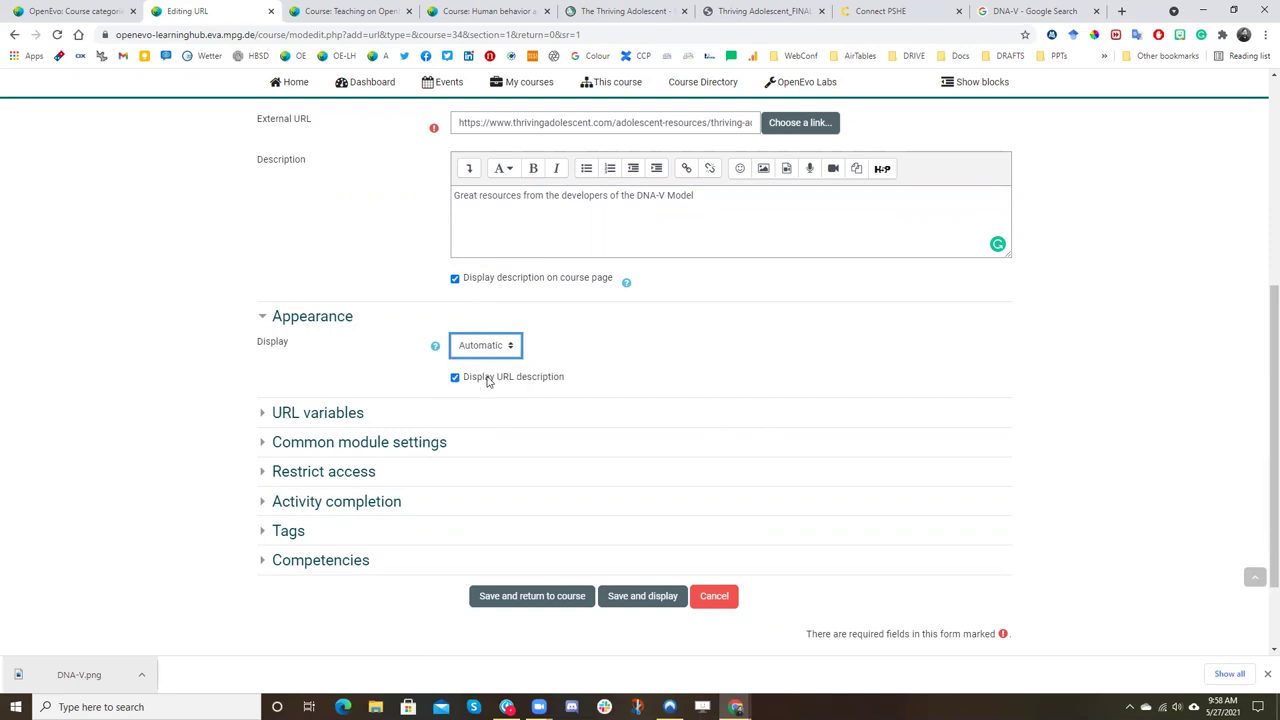
pyautogui.click(626, 598)
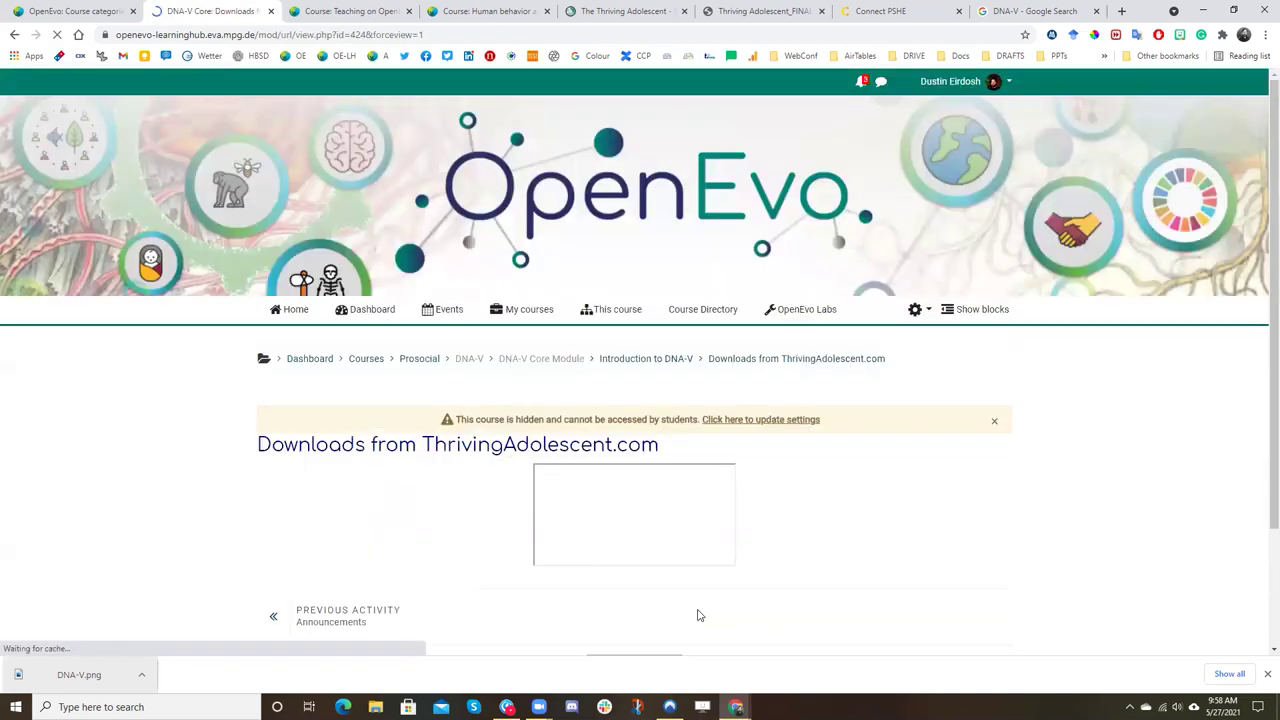
# - Return to the Introduction to DNA-V section via its breadcrumb
pyautogui.scroll(-1, 755, 508)
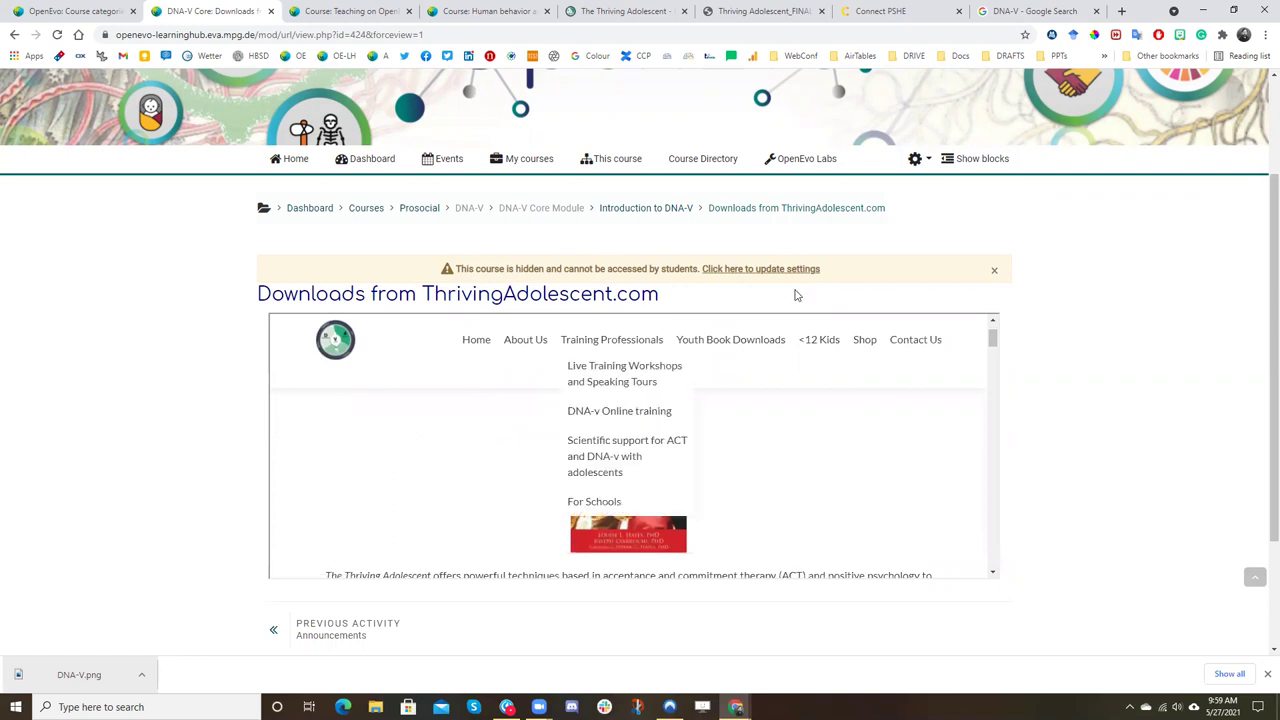
pyautogui.click(918, 160)
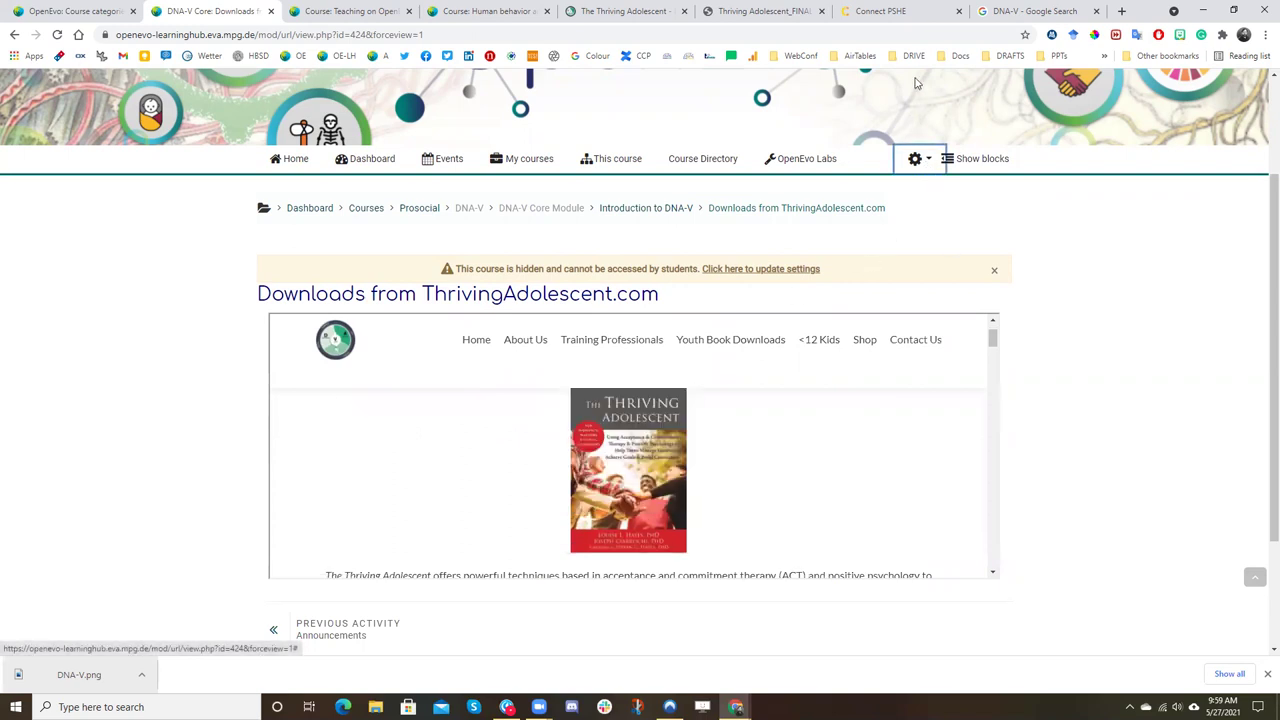
pyautogui.click(918, 160)
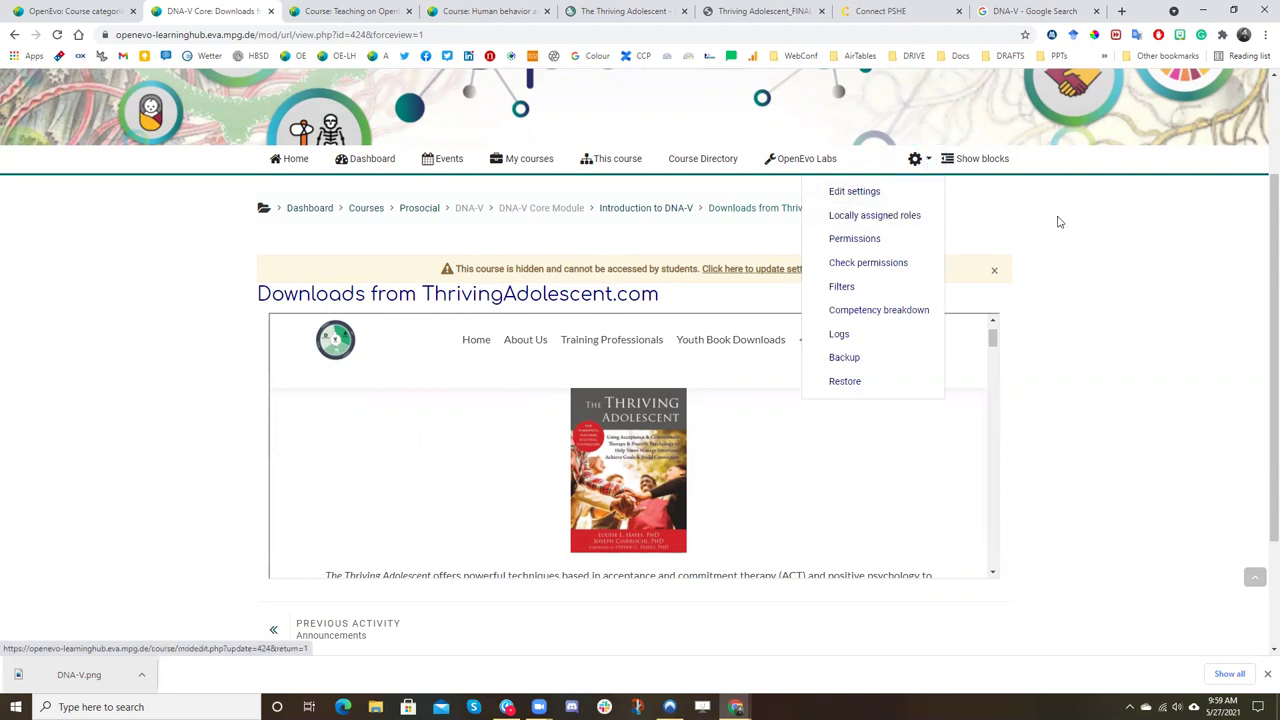
pyautogui.press('Escape')
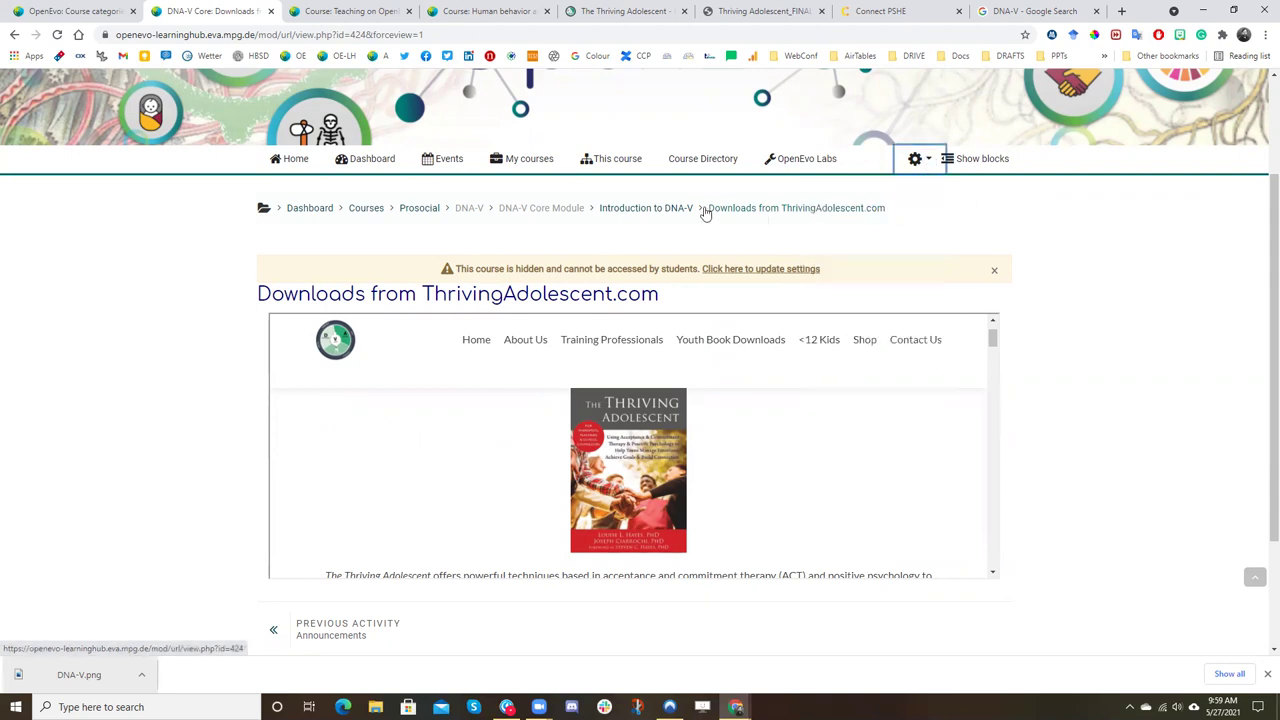
pyautogui.click(650, 212)
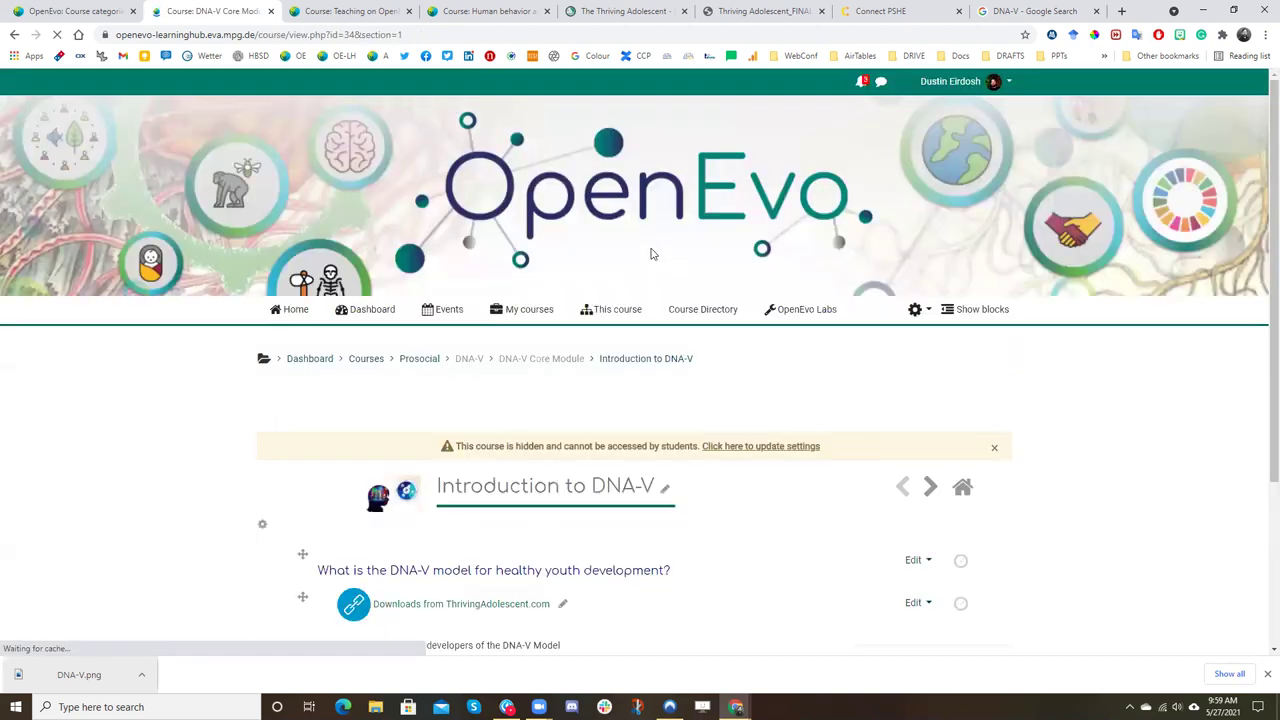
# - Turn editing off for the course
pyautogui.scroll(-1, 925, 254)
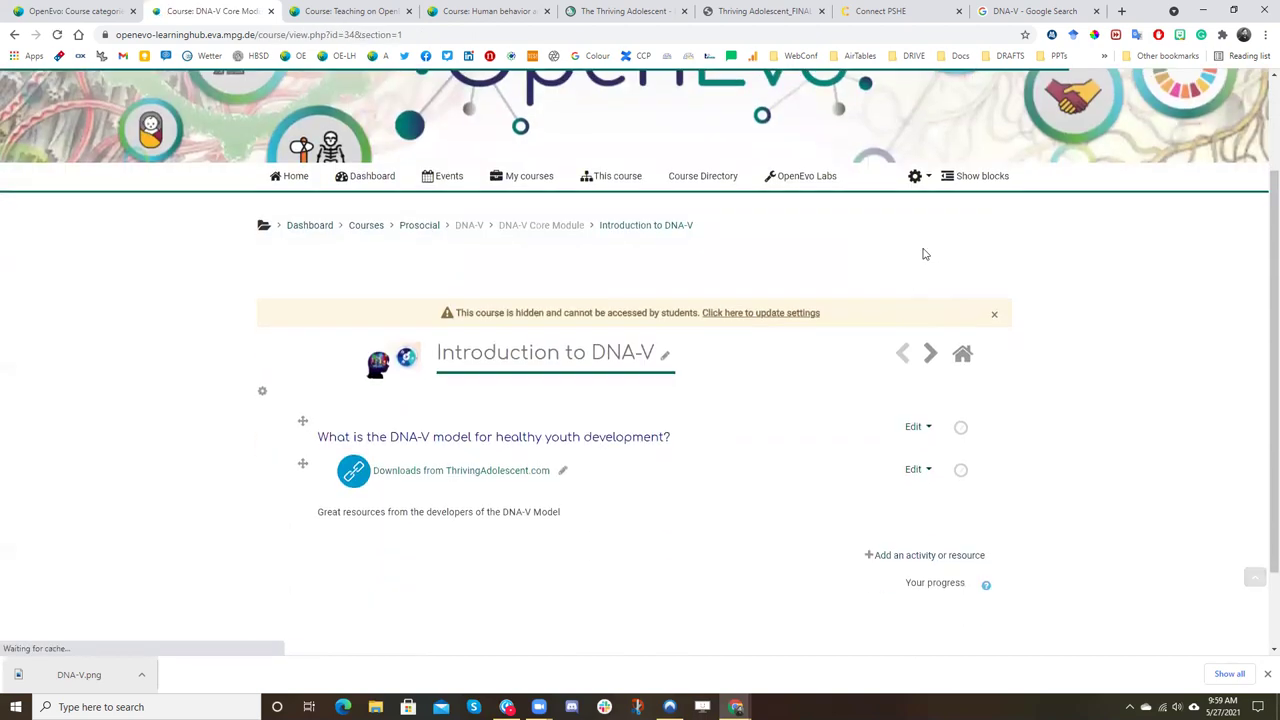
pyautogui.click(926, 178)
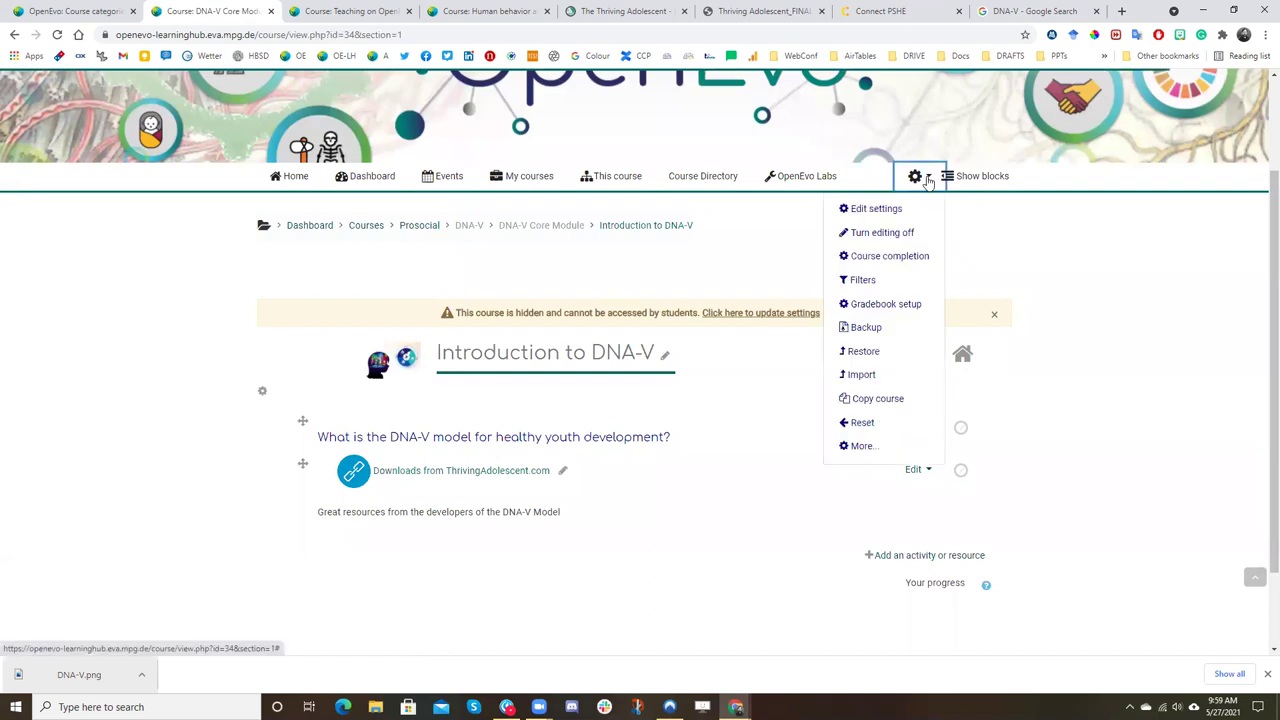
pyautogui.click(903, 238)
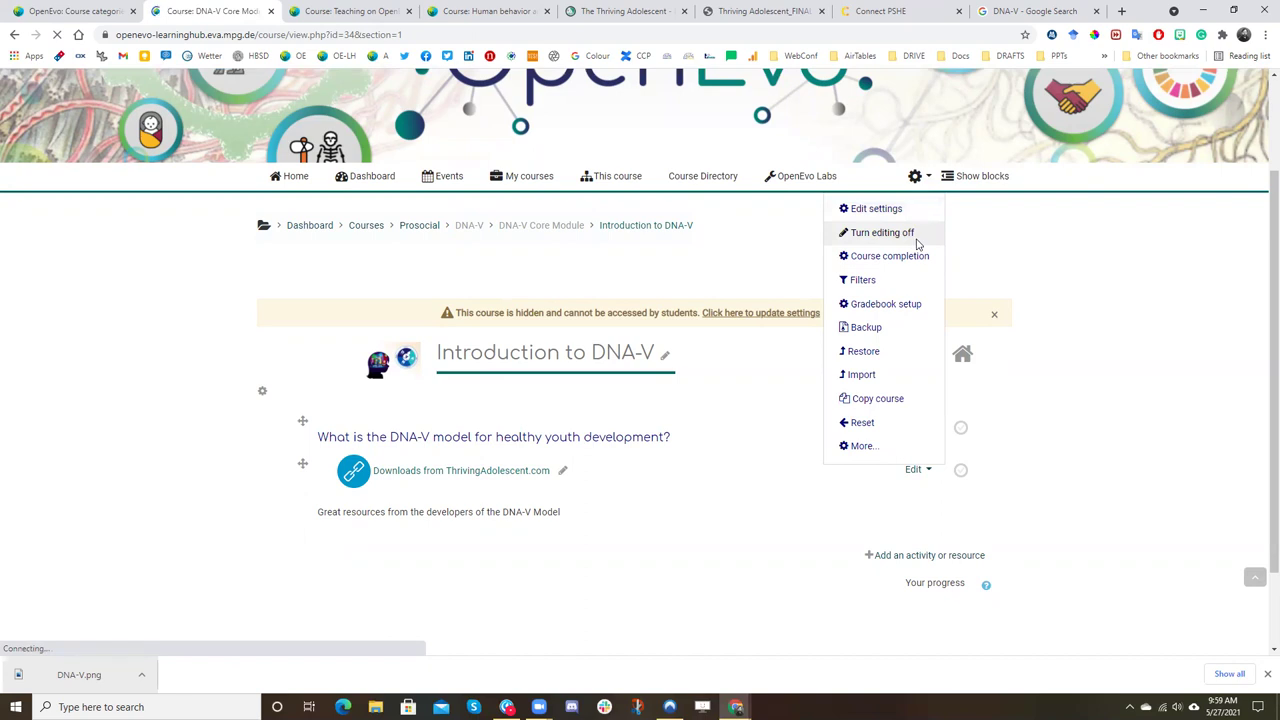
pyautogui.scroll(-5, 686, 352)
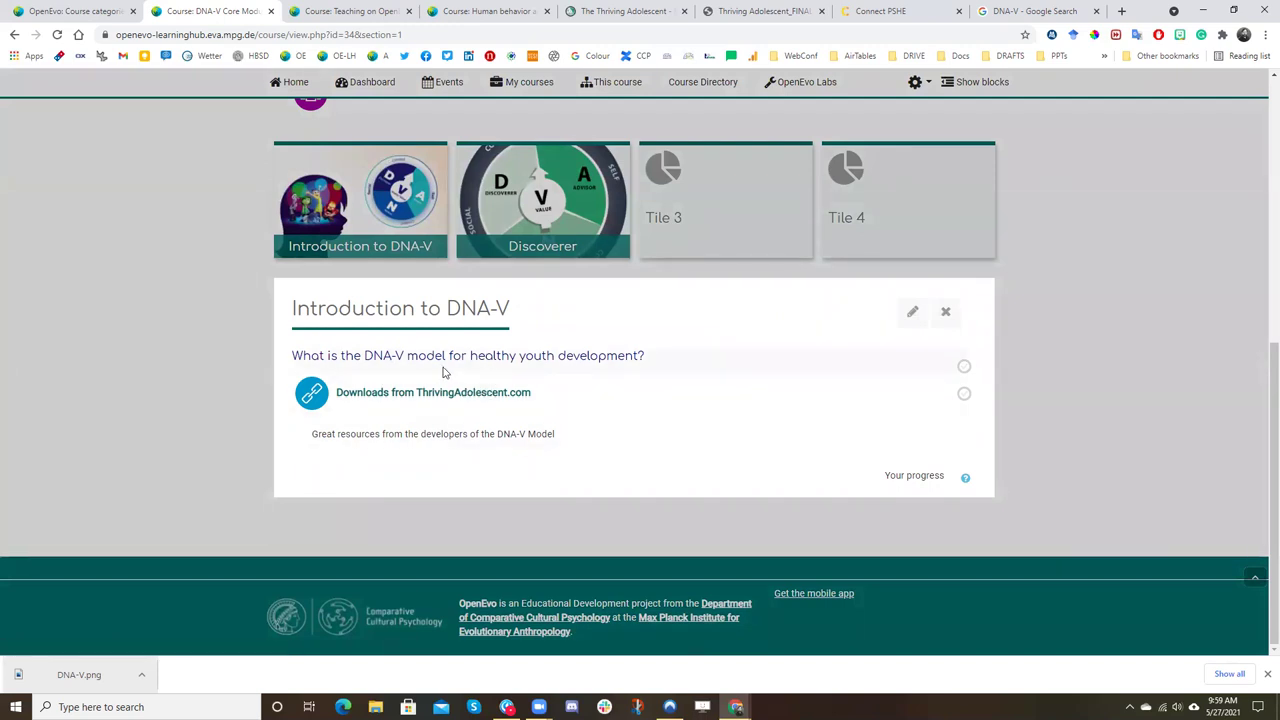
# - Check the Downloads from ThrivingAdolescent.com link's preview of the downloads page, then close it
pyautogui.click(432, 394)
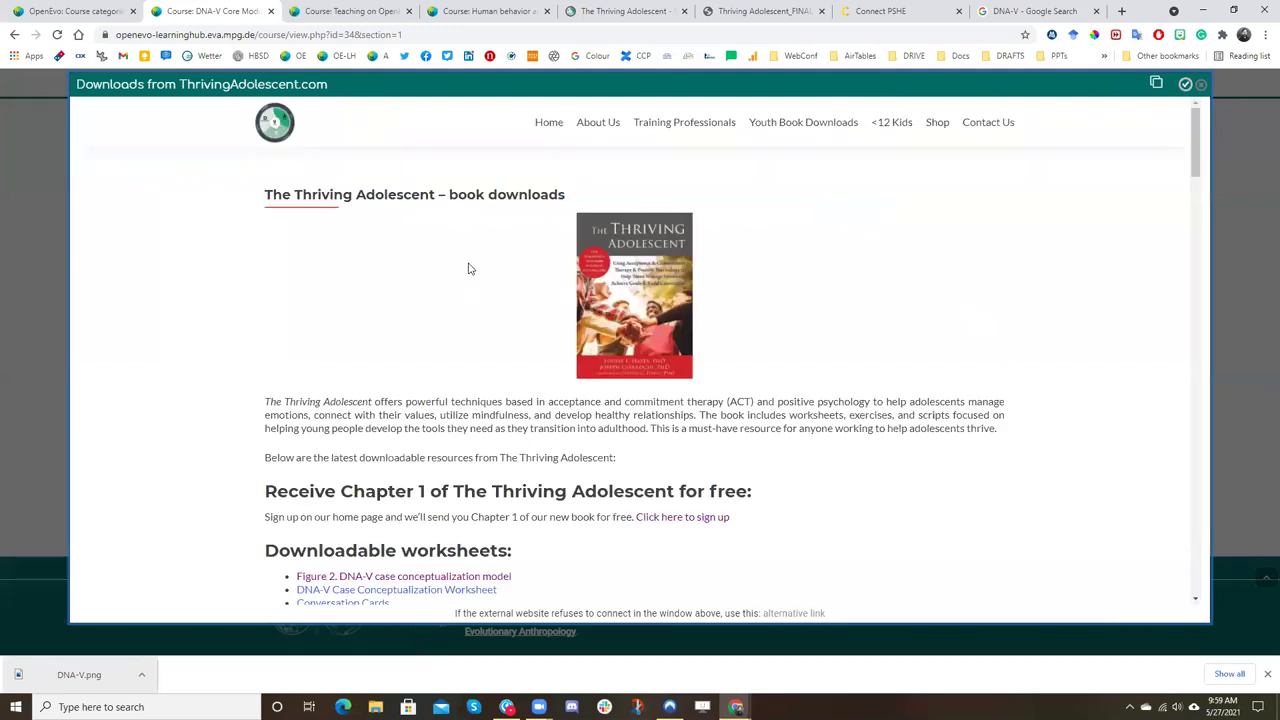
pyautogui.scroll(-1, 467, 268)
pyautogui.scroll(-3, 467, 268)
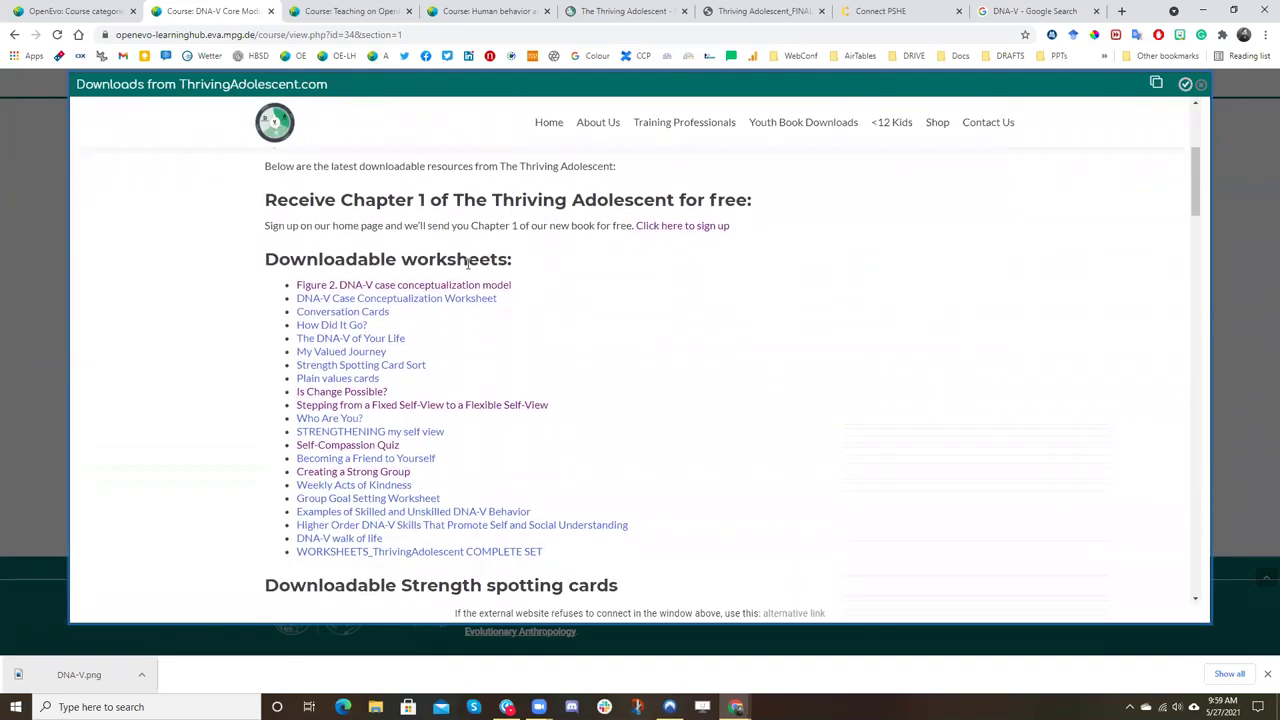
pyautogui.scroll(-1, 467, 268)
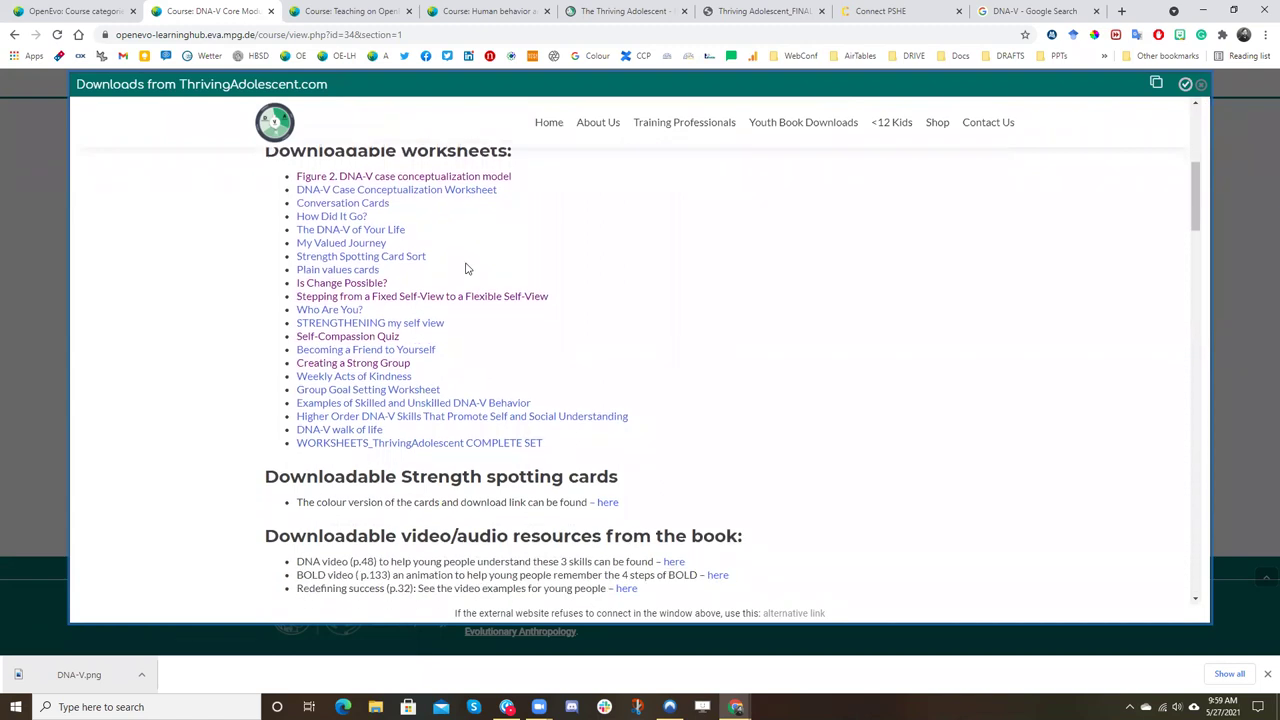
pyautogui.scroll(-1, 634, 289)
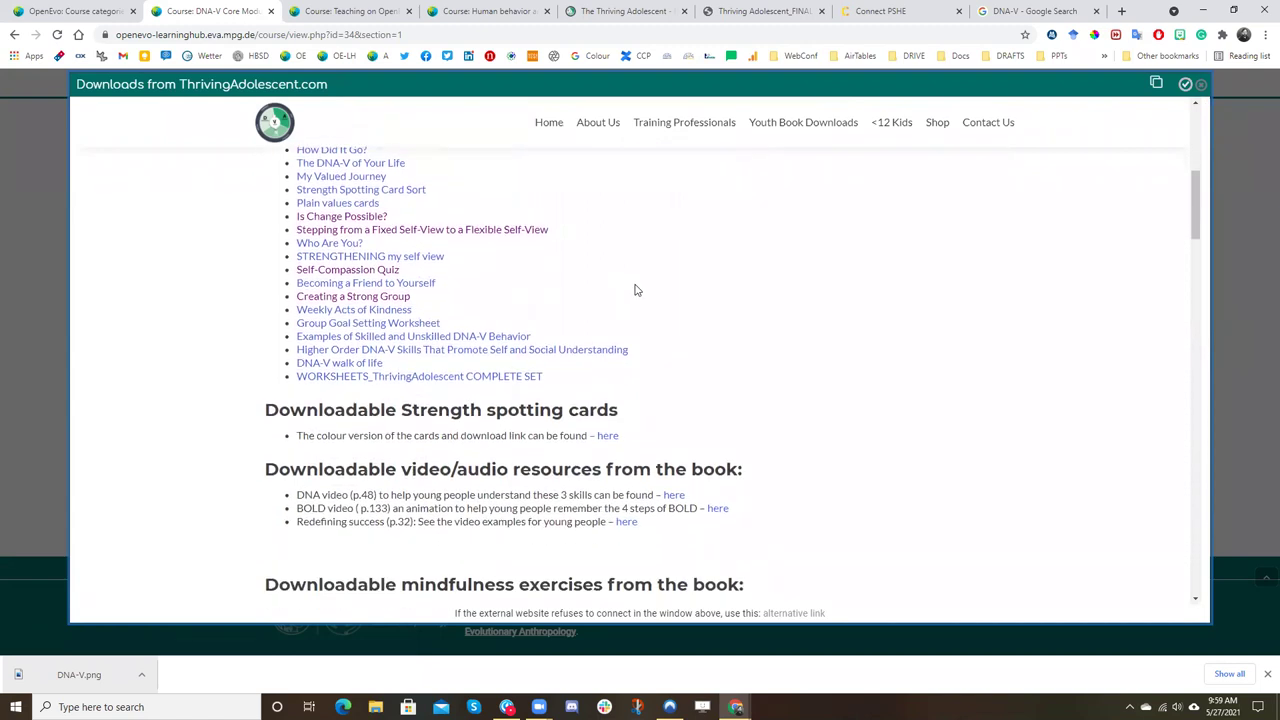
pyautogui.scroll(-1, 639, 289)
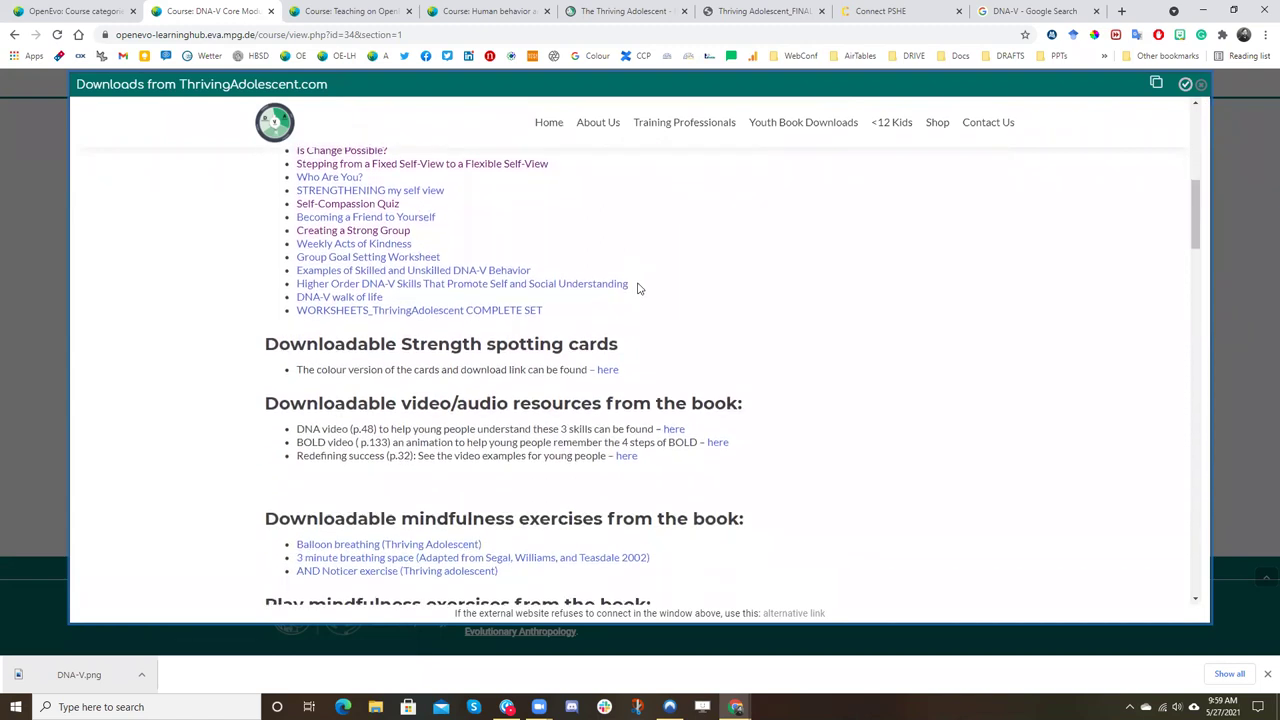
pyautogui.scroll(2, 640, 289)
pyautogui.scroll(3, 640, 289)
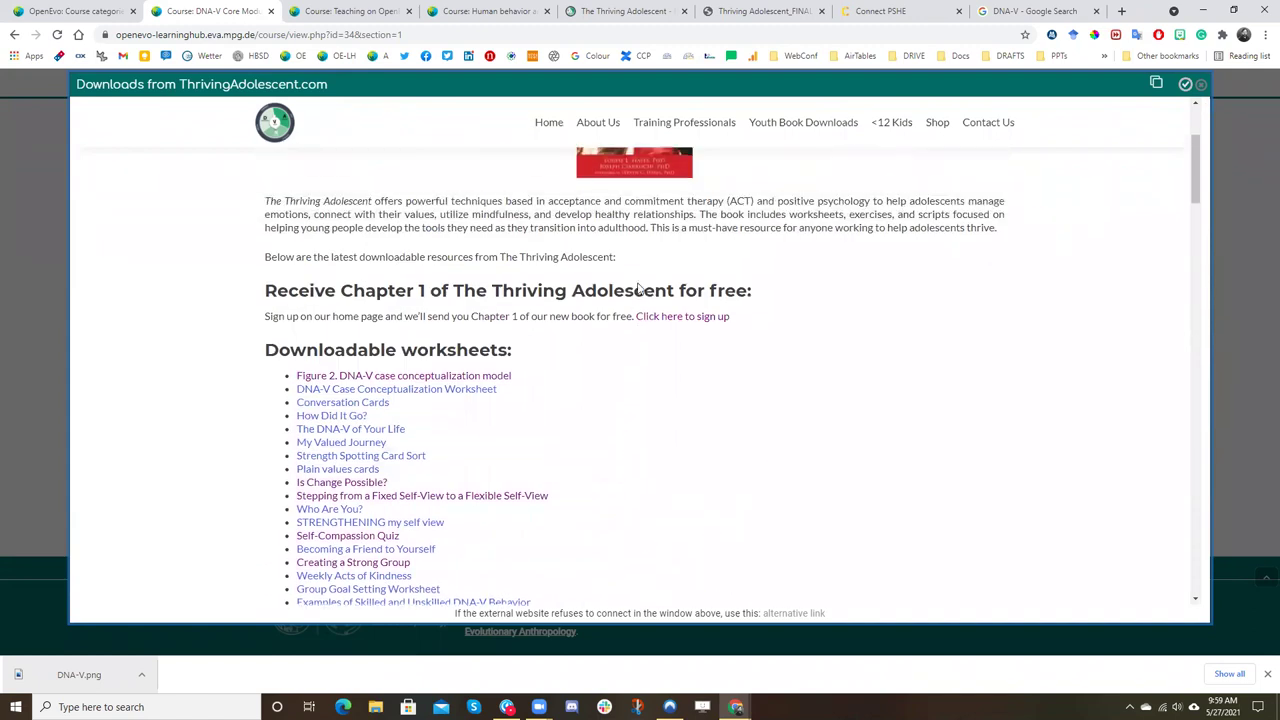
pyautogui.click(1199, 87)
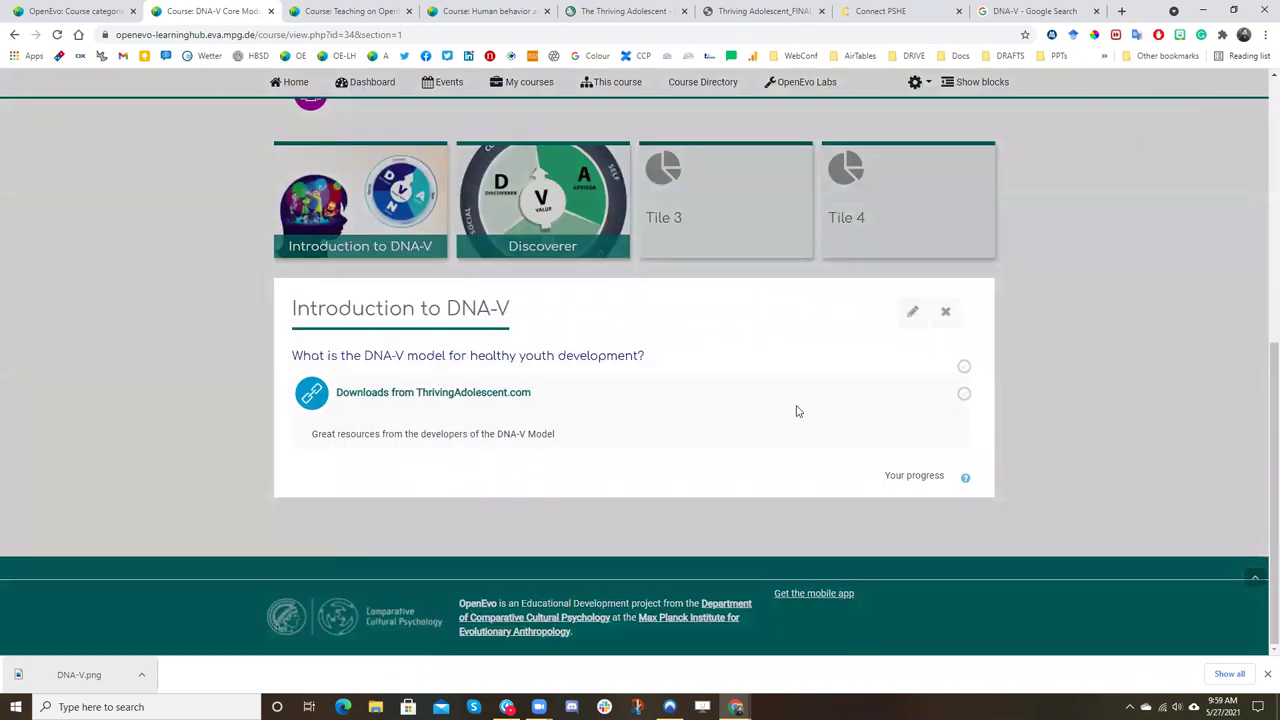
# - Turn editing on for the Introduction to DNA-V section and choose to add a Page
pyautogui.click(913, 316)
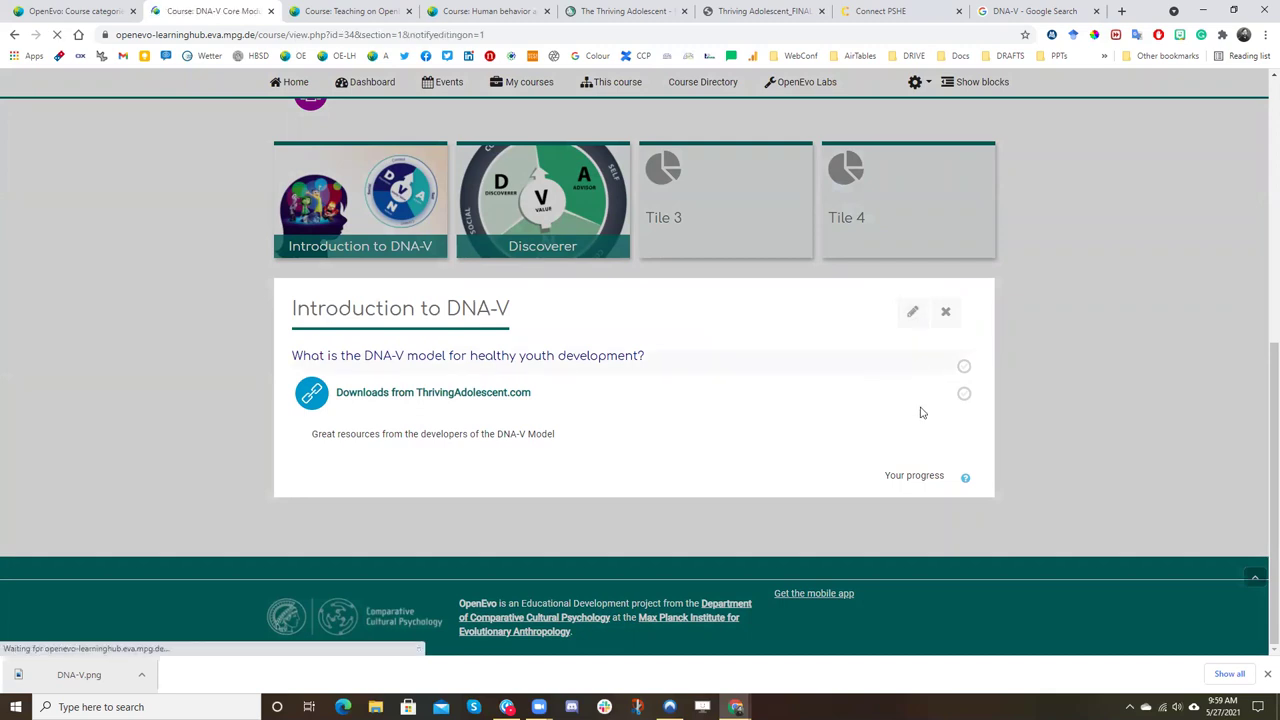
pyautogui.scroll(-2, 762, 420)
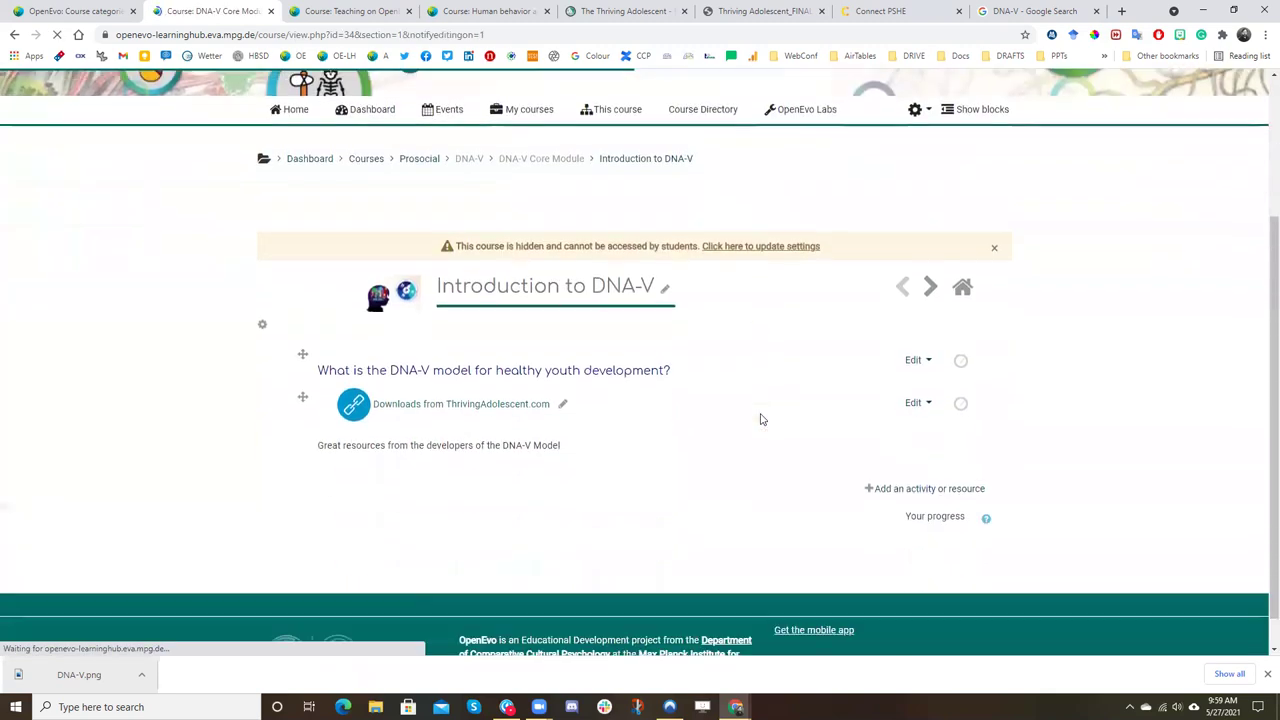
pyautogui.click(870, 490)
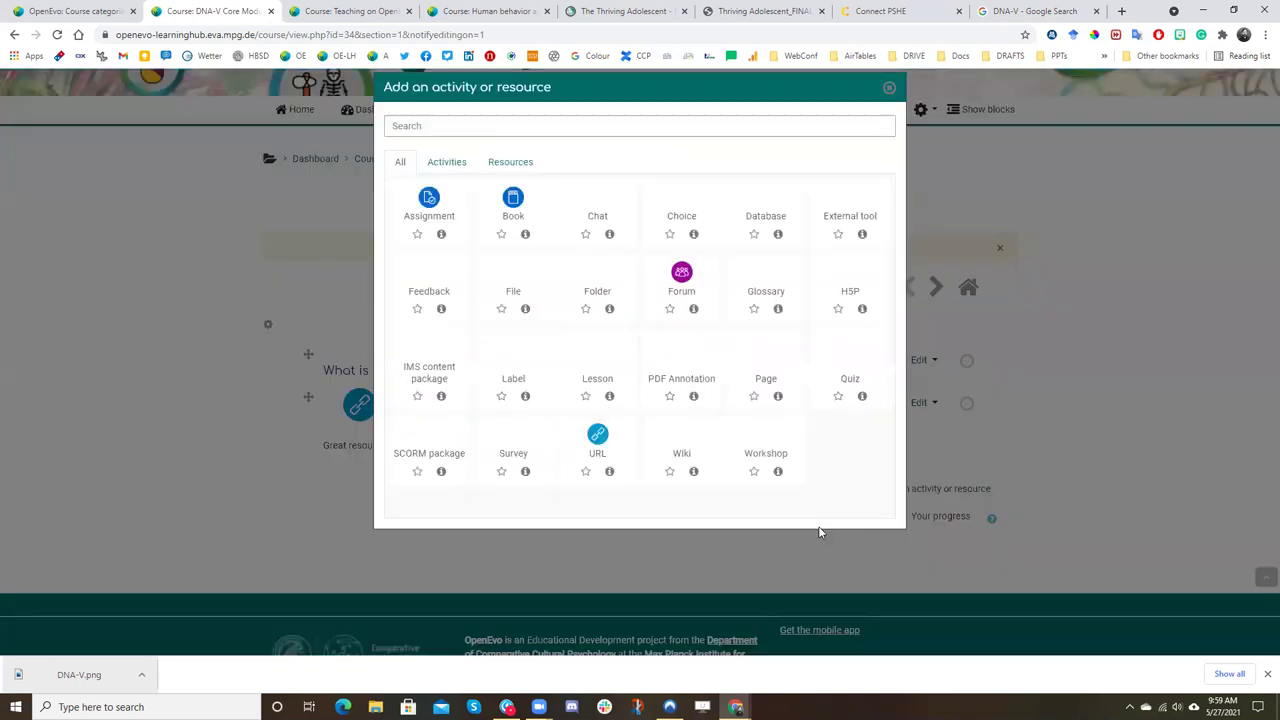
pyautogui.click(770, 352)
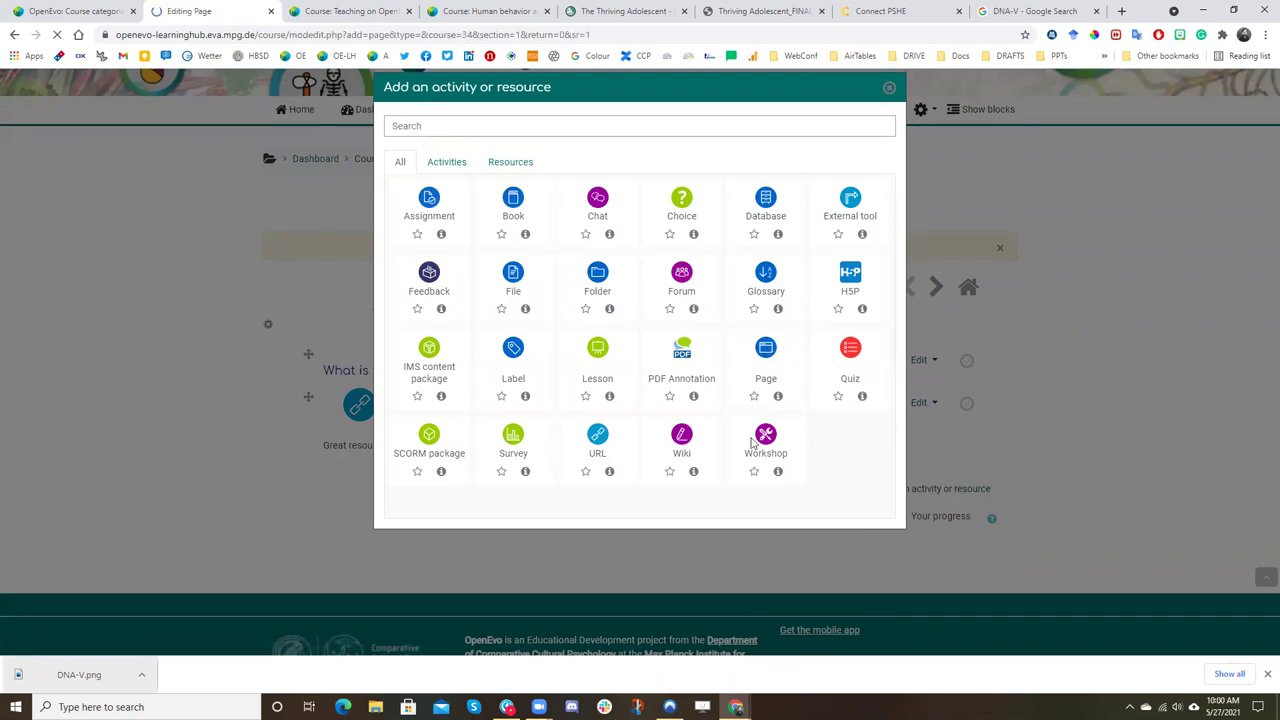
# - Name the page 'Using DNA-V in your school', describe it 'How tan use DNA-V in our school', and display the description
pyautogui.scroll(-2, 557, 420)
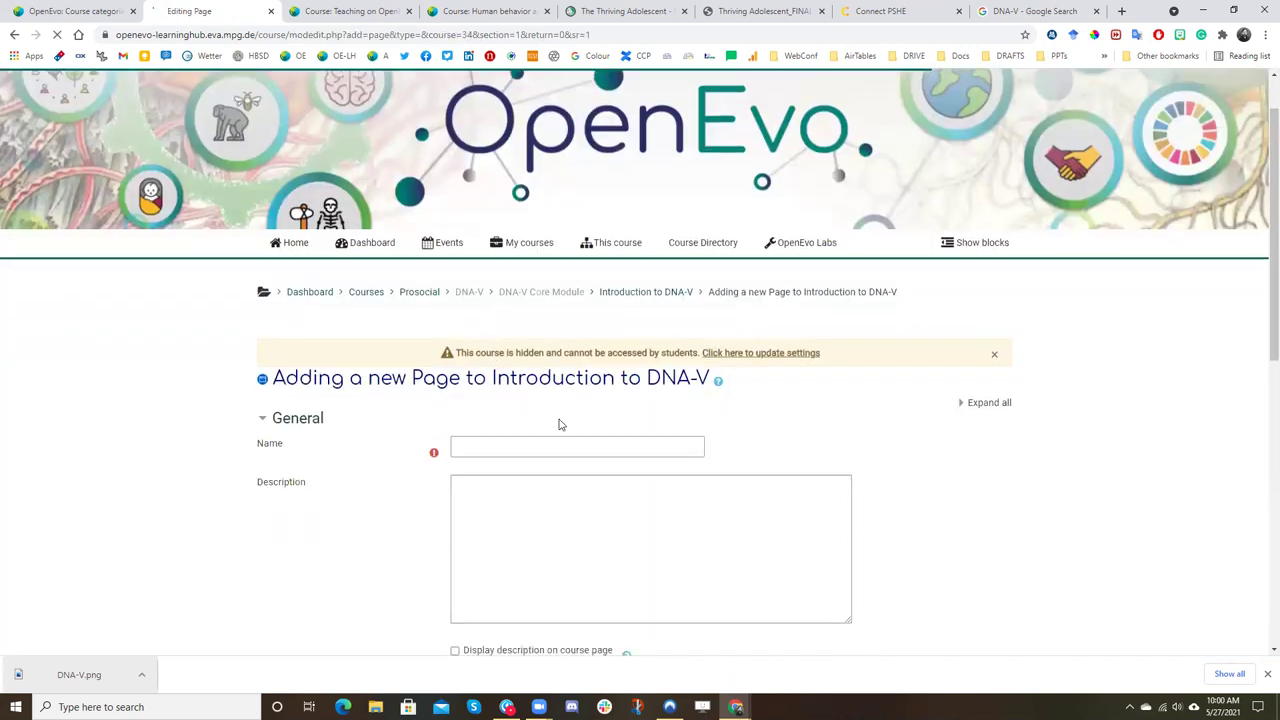
pyautogui.click(488, 380)
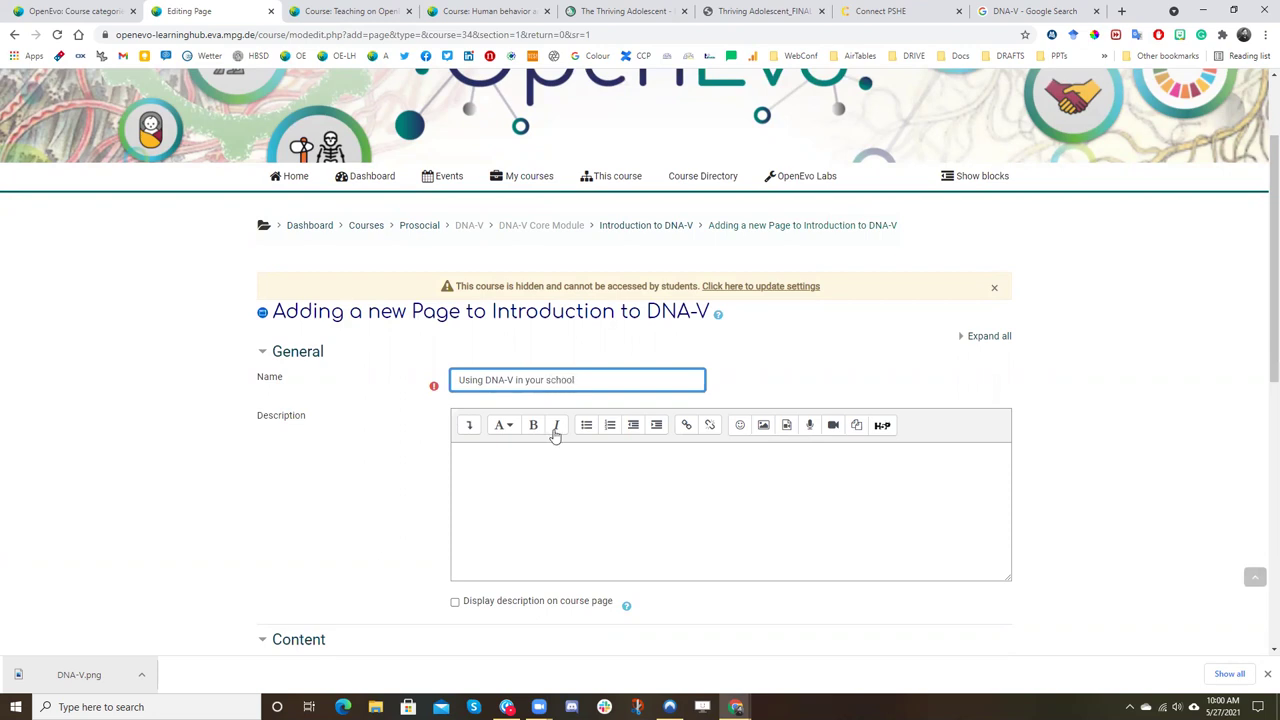
pyautogui.click(538, 465)
pyautogui.write('Ho')
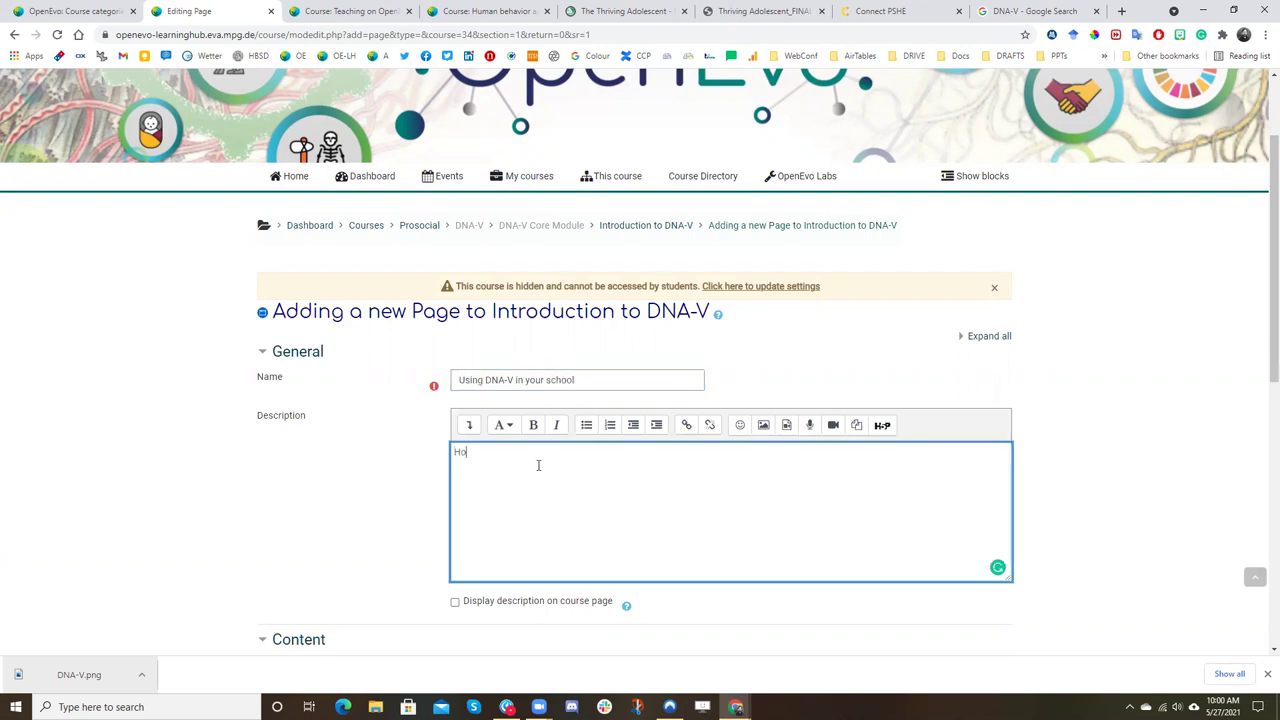
pyautogui.write('w tan use DNA-V in our school?')
pyautogui.scroll(-3, 540, 466)
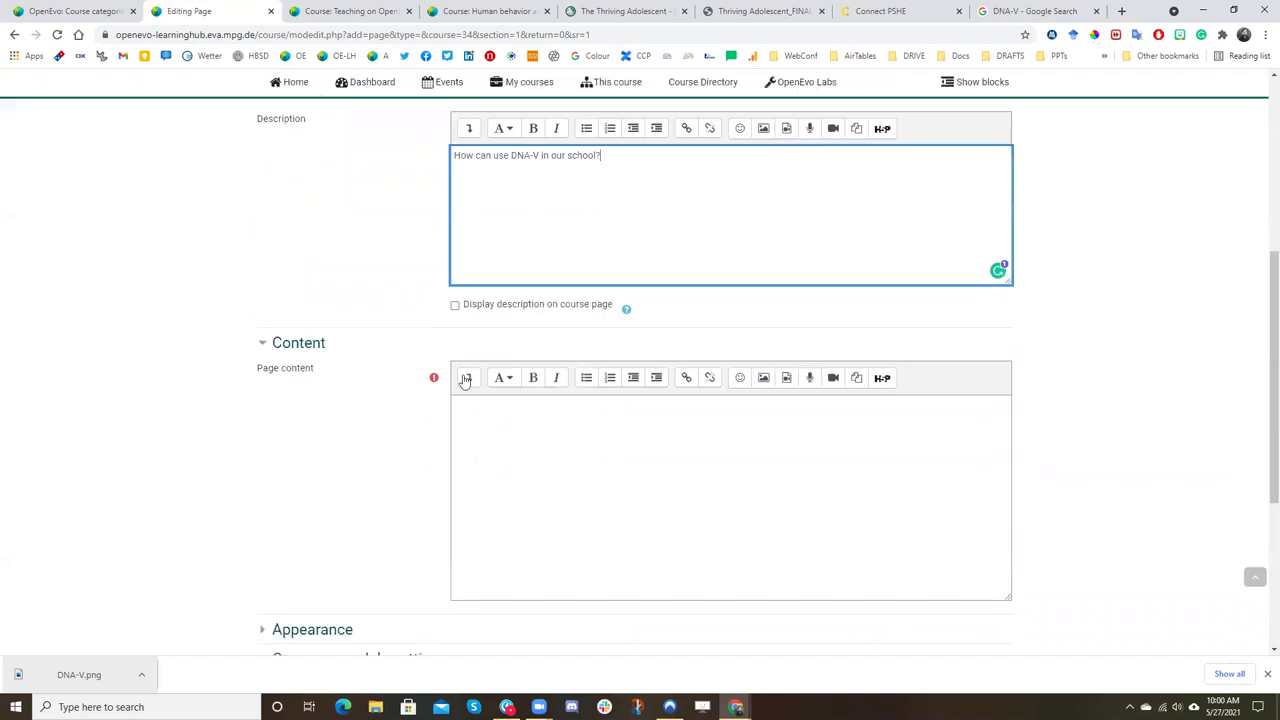
pyautogui.click(455, 306)
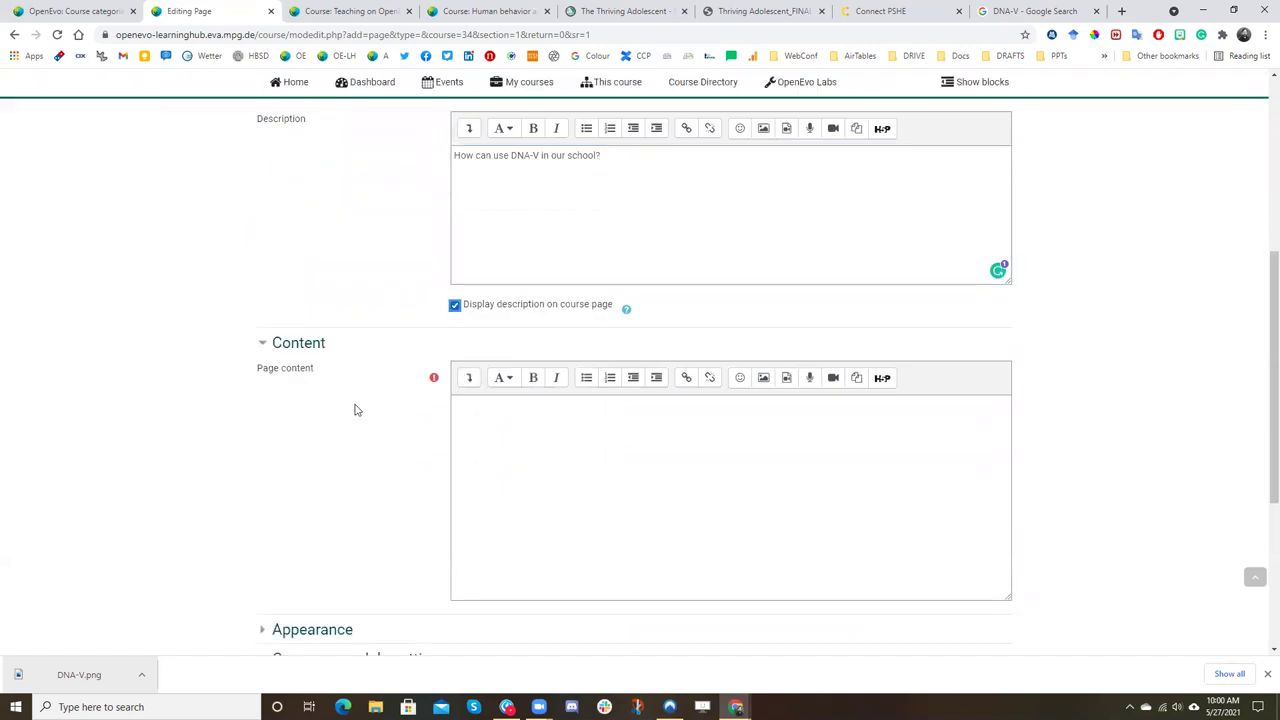
# - Write page content introducing implementation ideas, bulleting 'Hold a teacher training' and 'Engage with students', then save and display
pyautogui.scroll(-3, 380, 410)
pyautogui.click(604, 250)
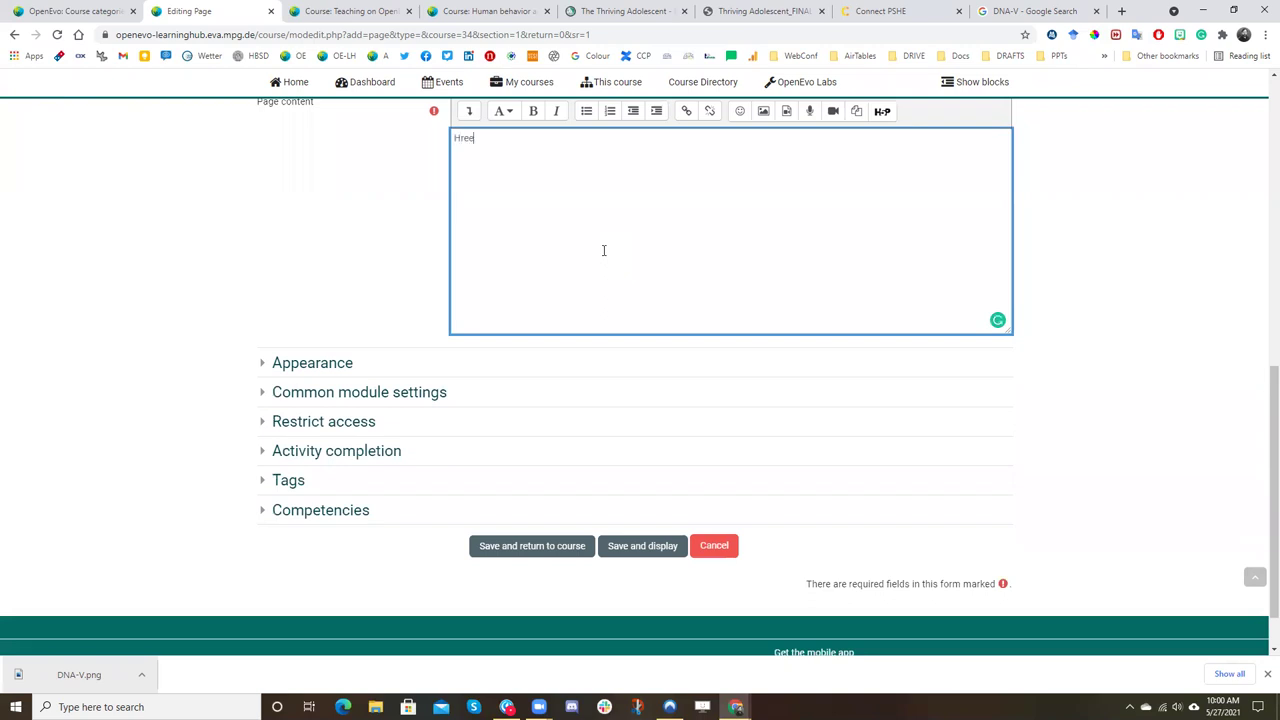
pyautogui.write('Hre')
pyautogui.press('BackSpace')
pyautogui.press('BackSpace')
pyautogui.write('ere are ideas for implementing DNA-V')
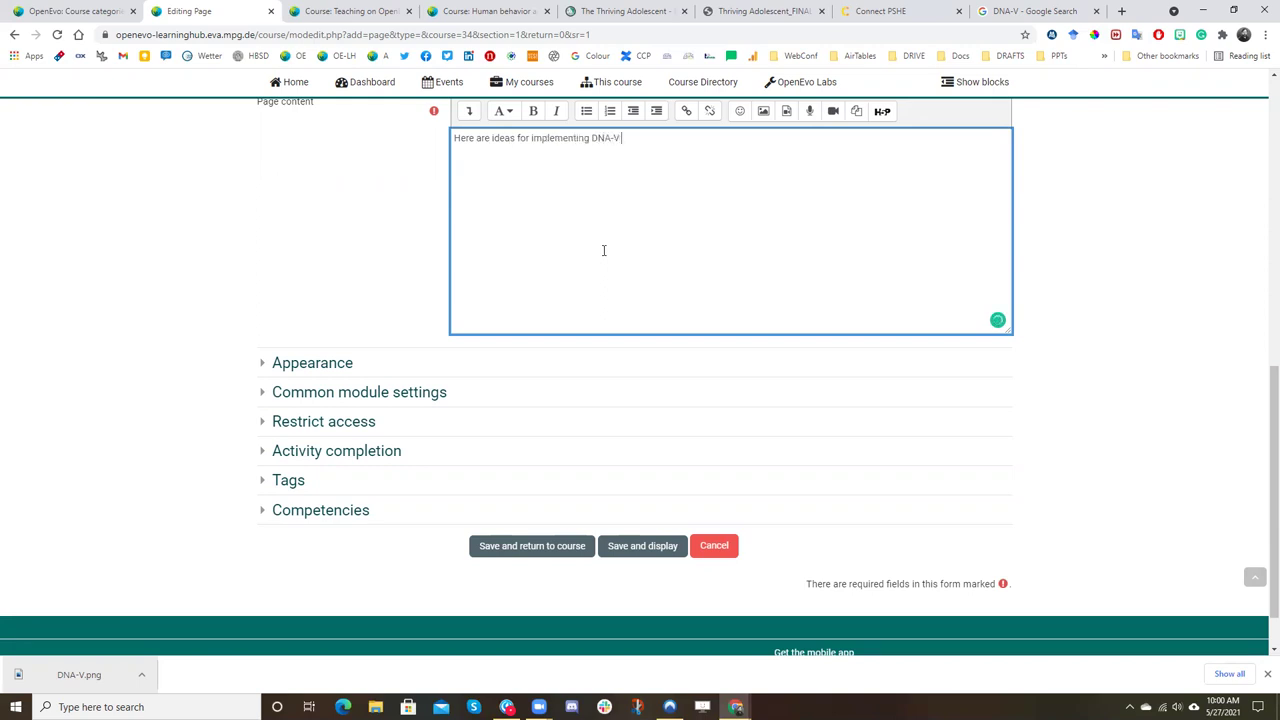
pyautogui.write(' in your school.')
pyautogui.click(587, 112)
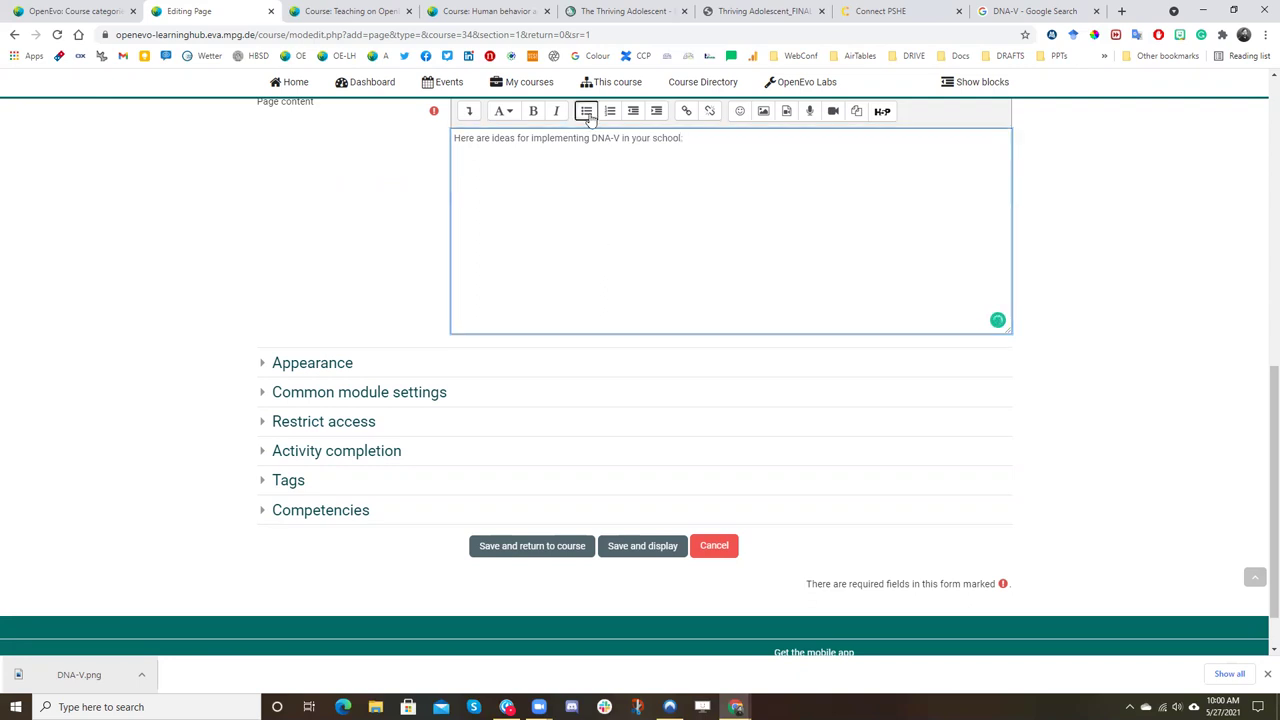
pyautogui.write('Hol')
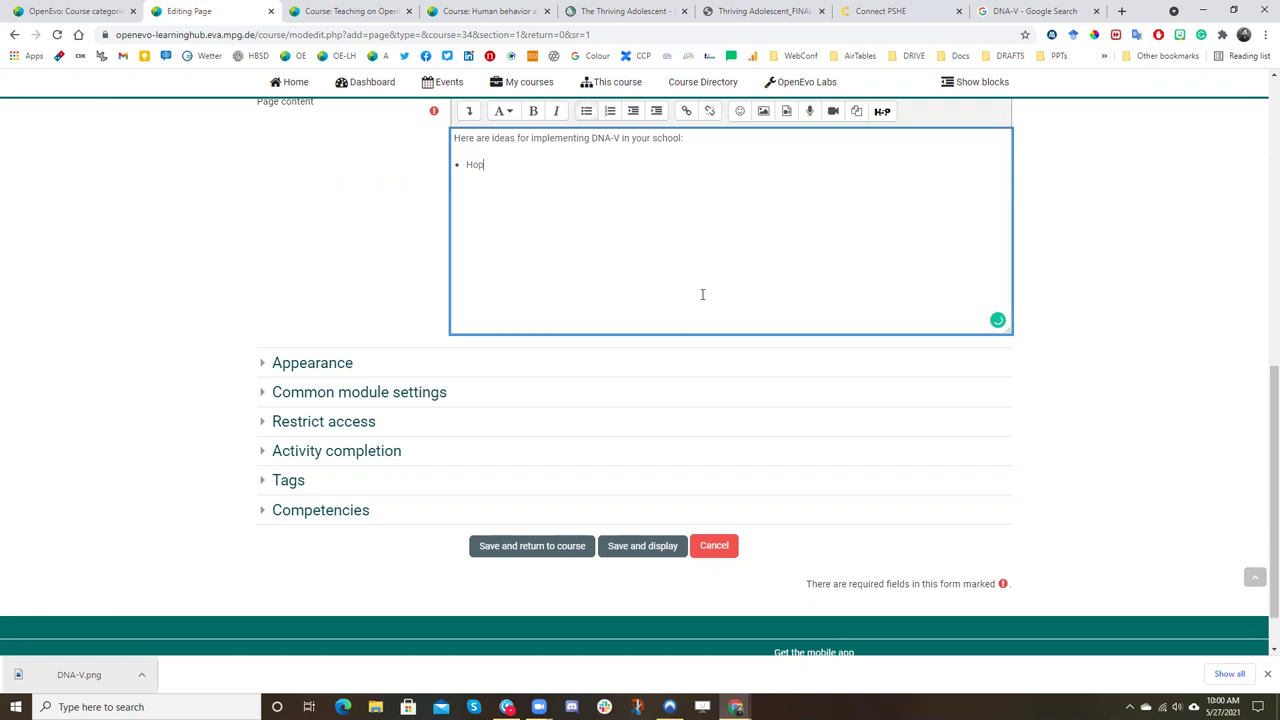
pyautogui.write('d a teacher training Engage with')
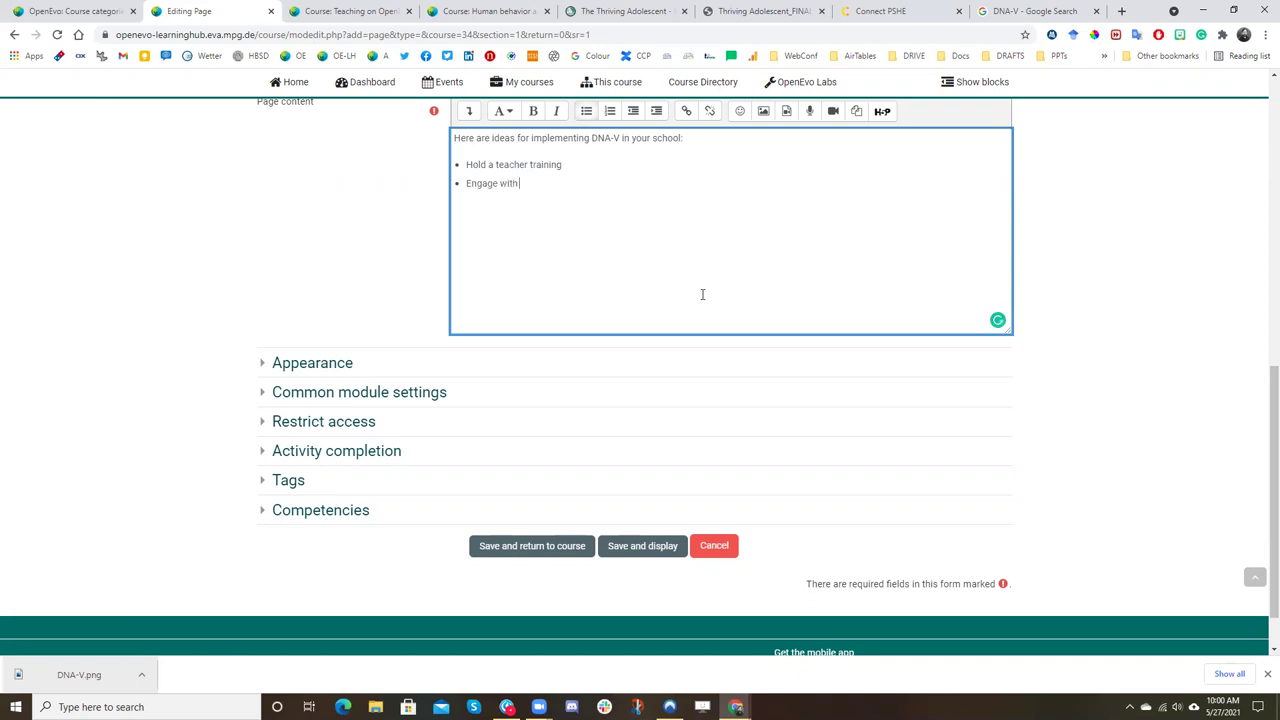
pyautogui.write(' students')
pyautogui.click(656, 551)
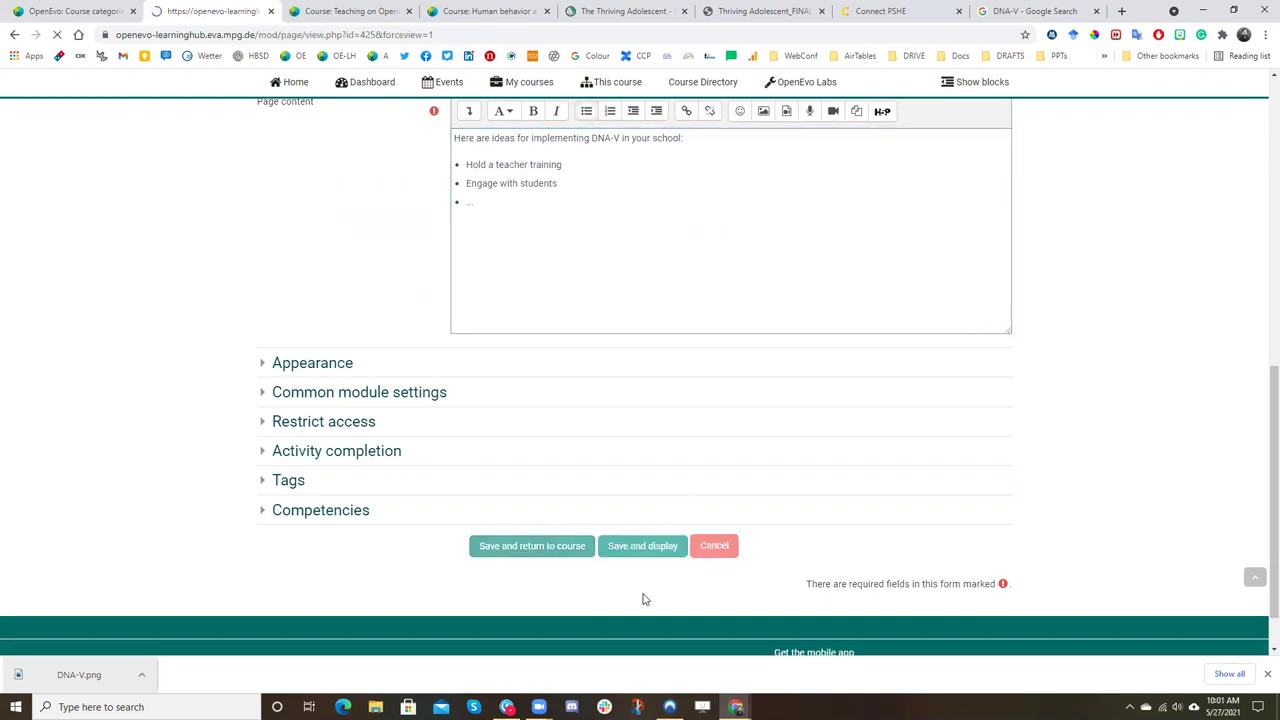
# - Return to the Introduction to DNA-V section via its breadcrumb
pyautogui.scroll(-1, 646, 597)
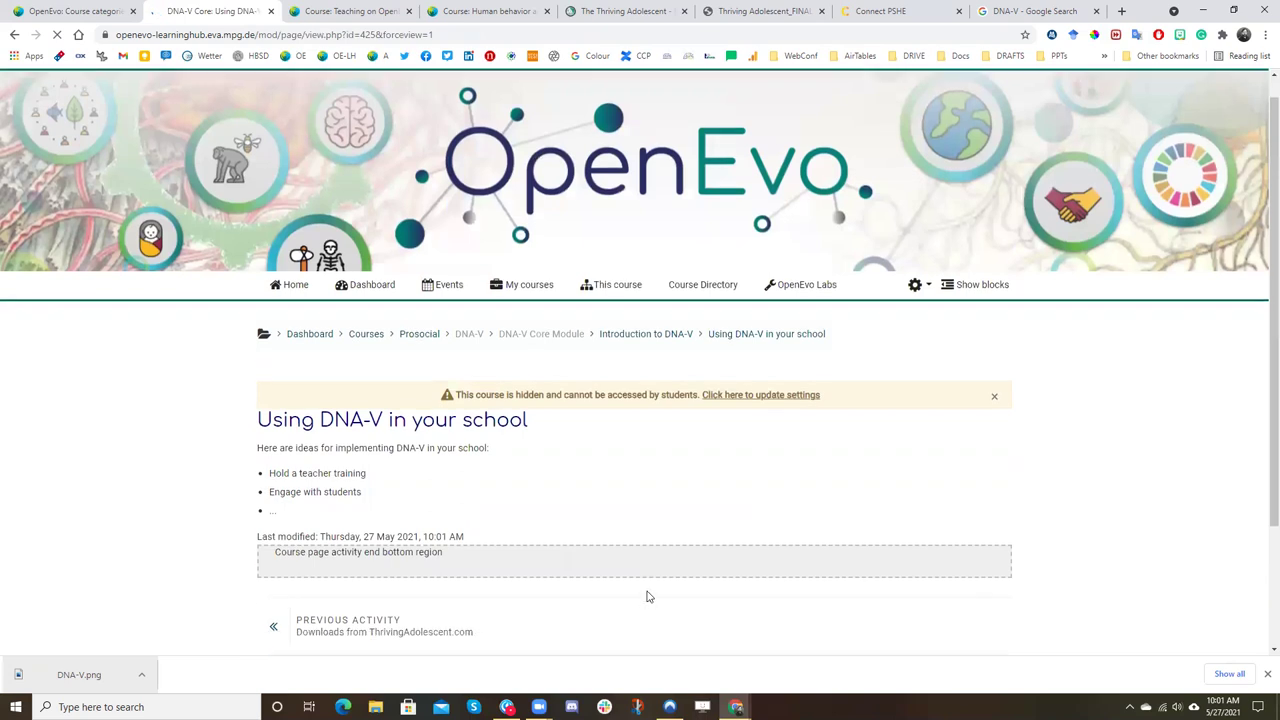
pyautogui.scroll(-1, 646, 597)
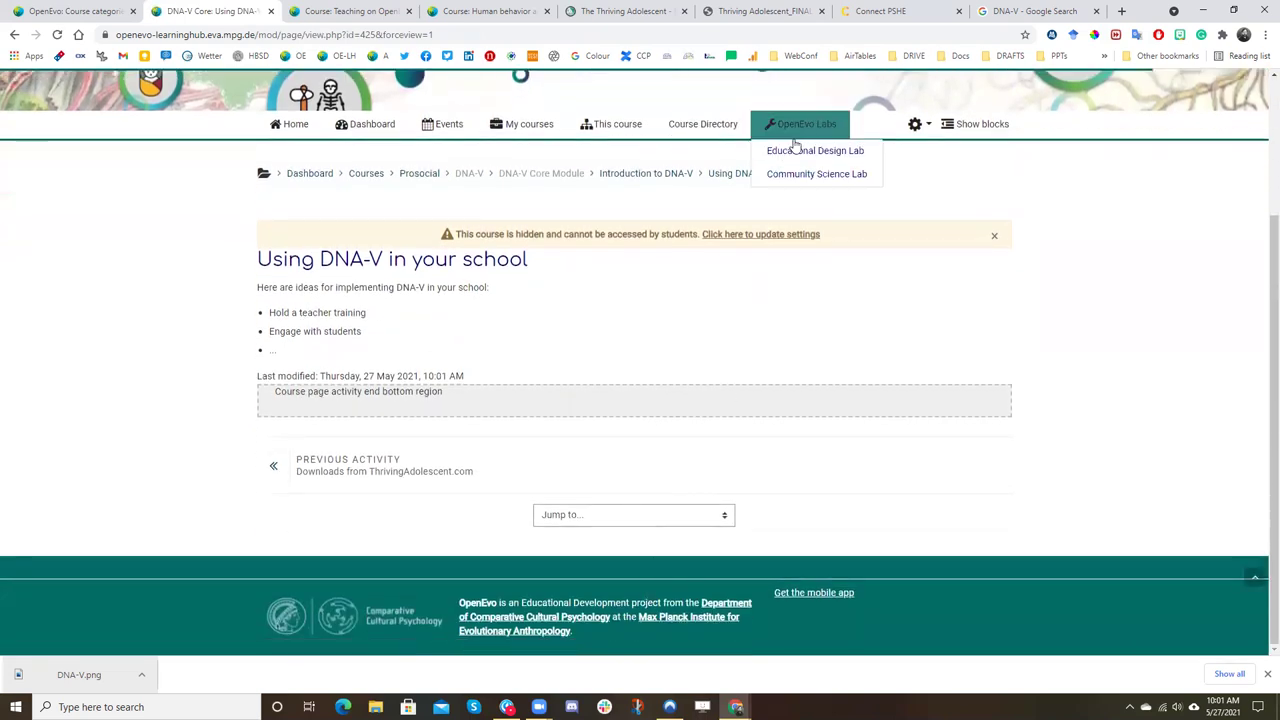
pyautogui.click(645, 174)
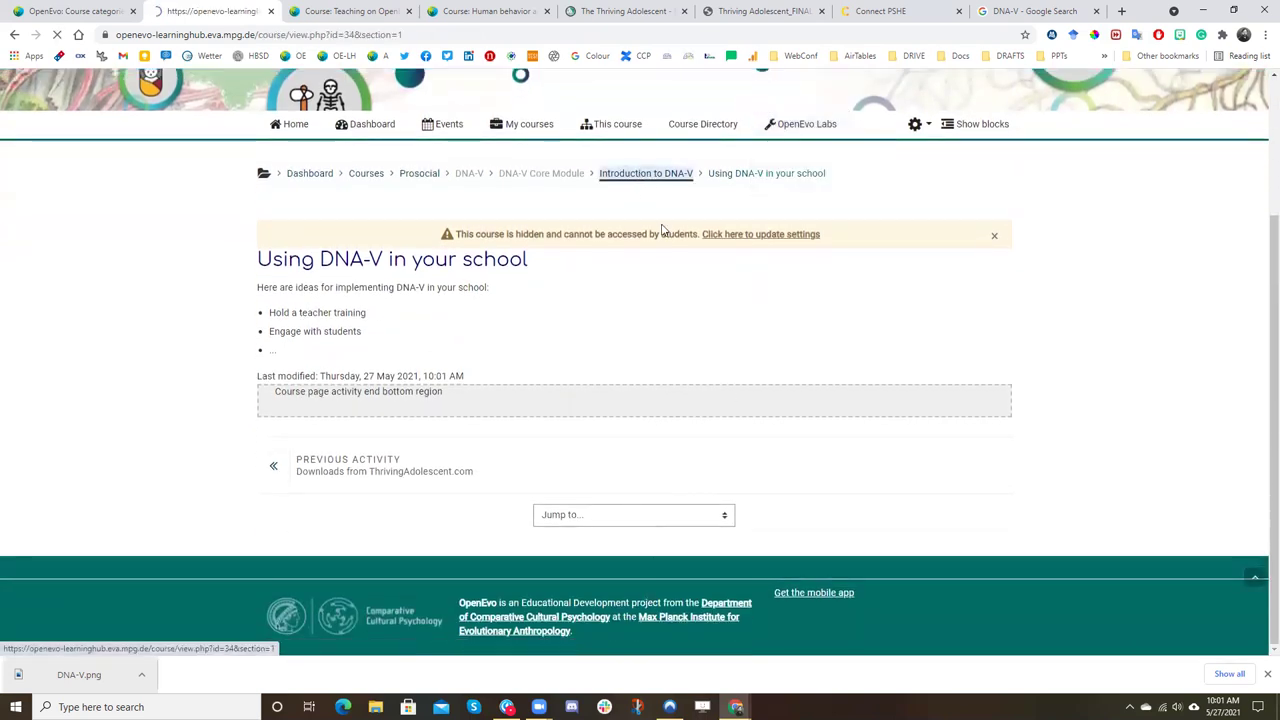
# - Turn course editing off from the course administration menu
pyautogui.scroll(-2, 710, 245)
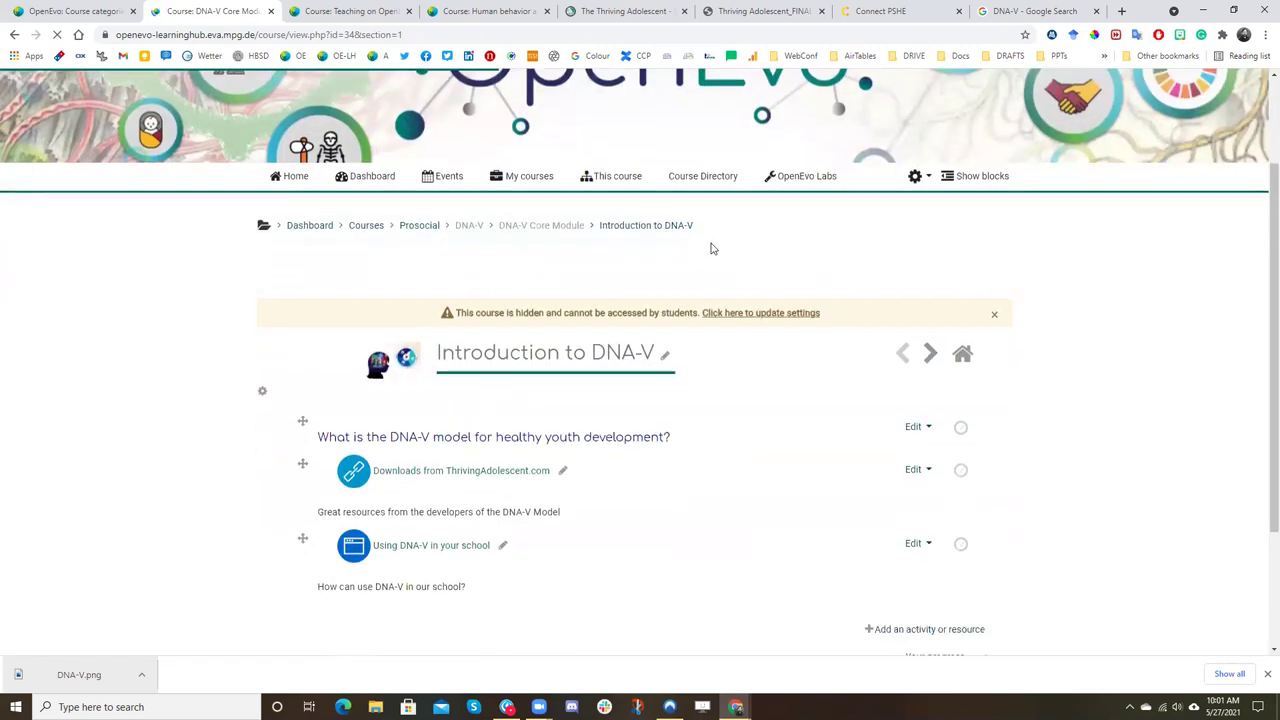
pyautogui.click(915, 176)
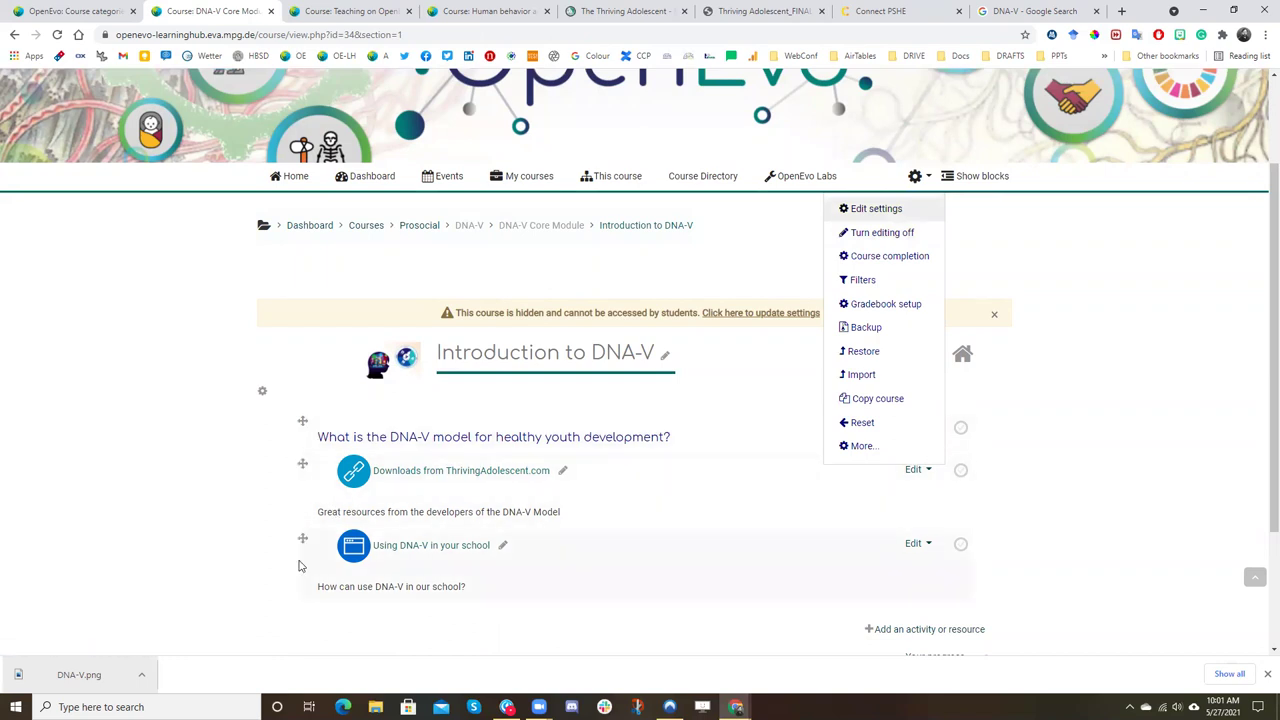
pyautogui.click(879, 240)
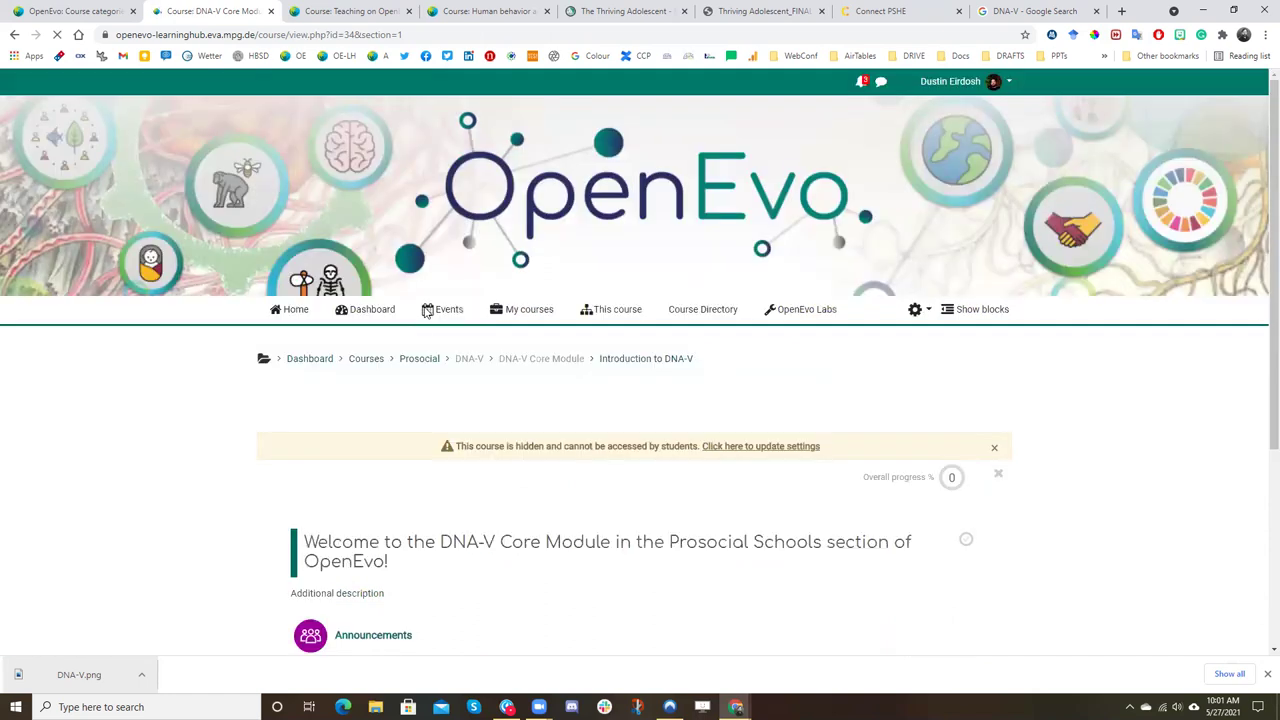
# - Open the 'Using DNA-V in your school' page, mark it completed, and close its preview
pyautogui.scroll(-6, 432, 309)
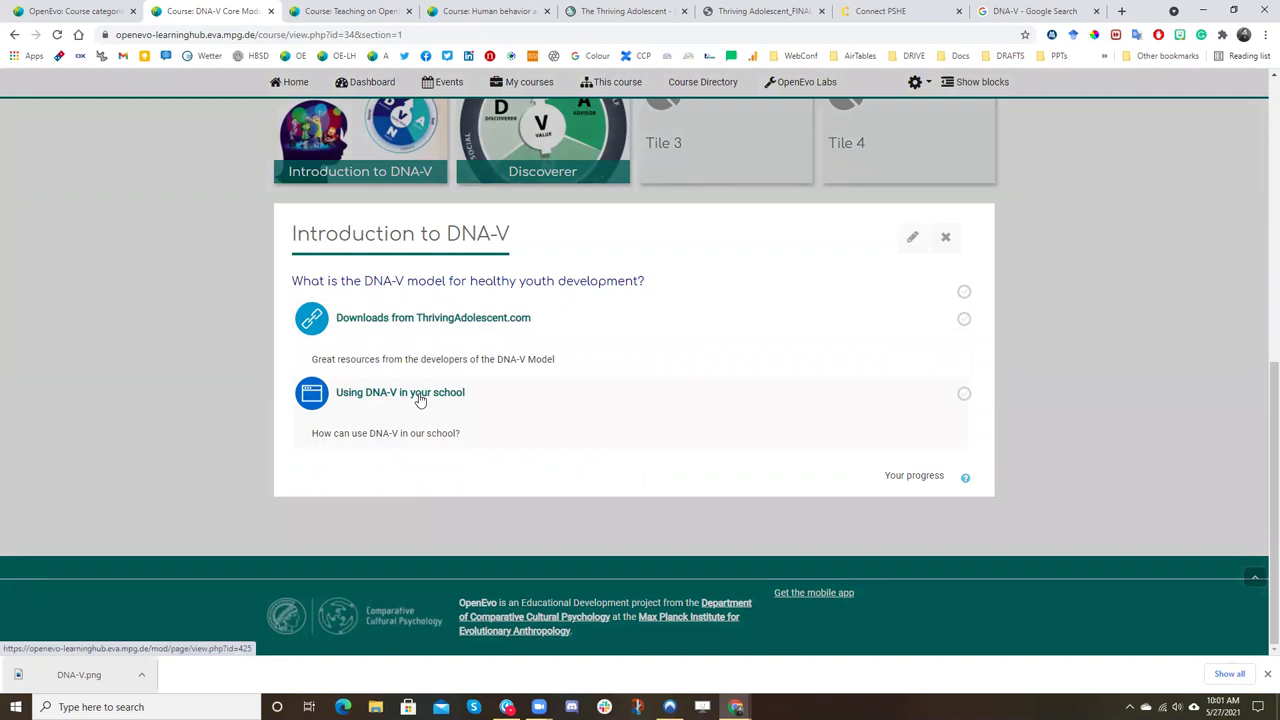
pyautogui.click(420, 398)
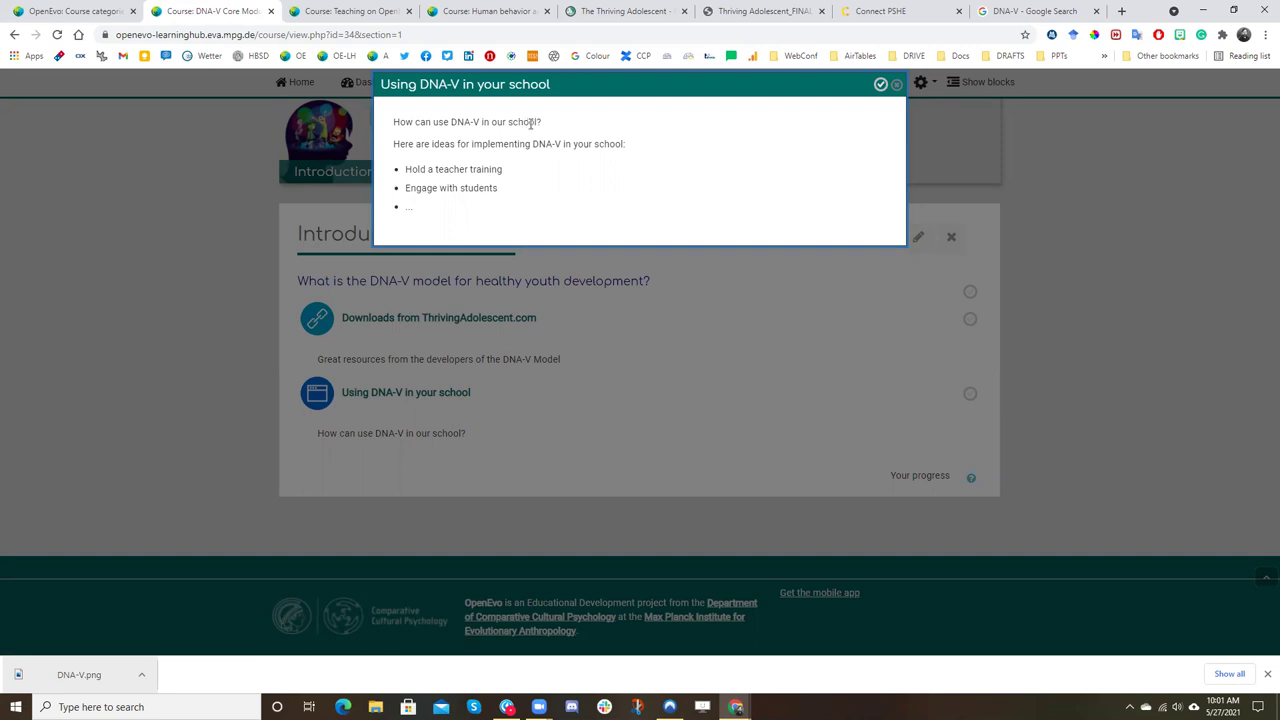
pyautogui.click(880, 85)
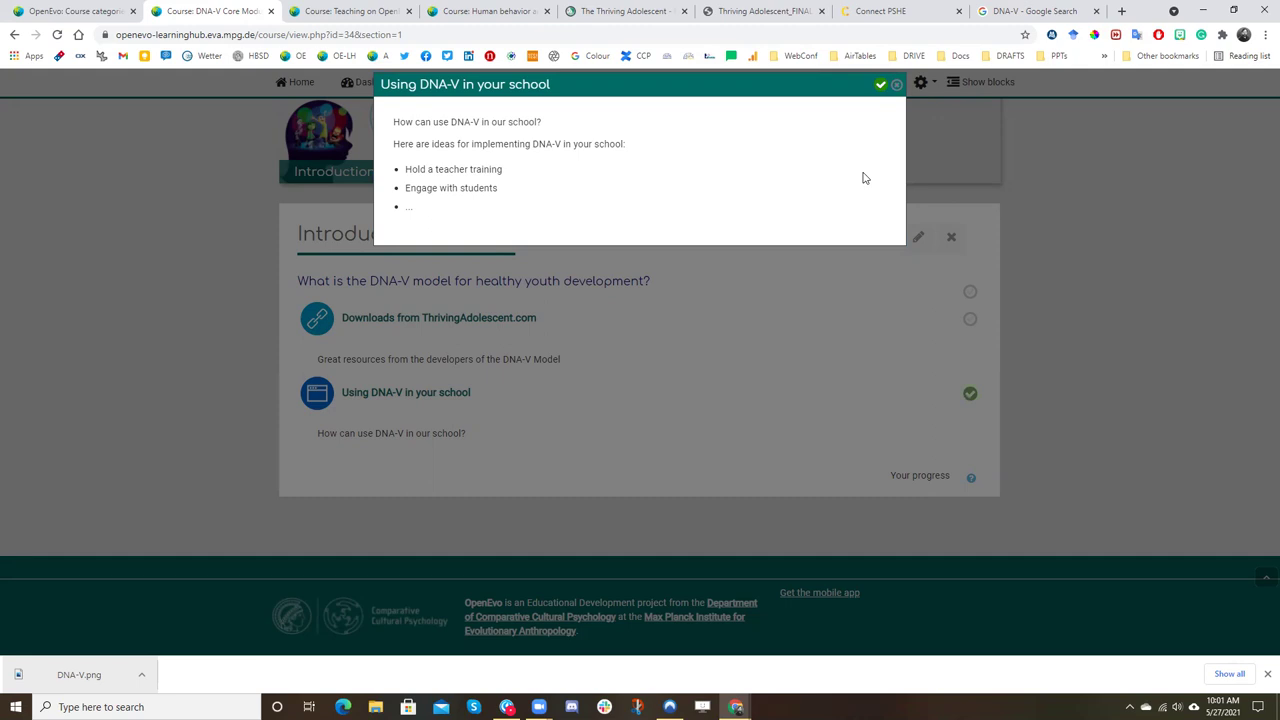
pyautogui.click(897, 88)
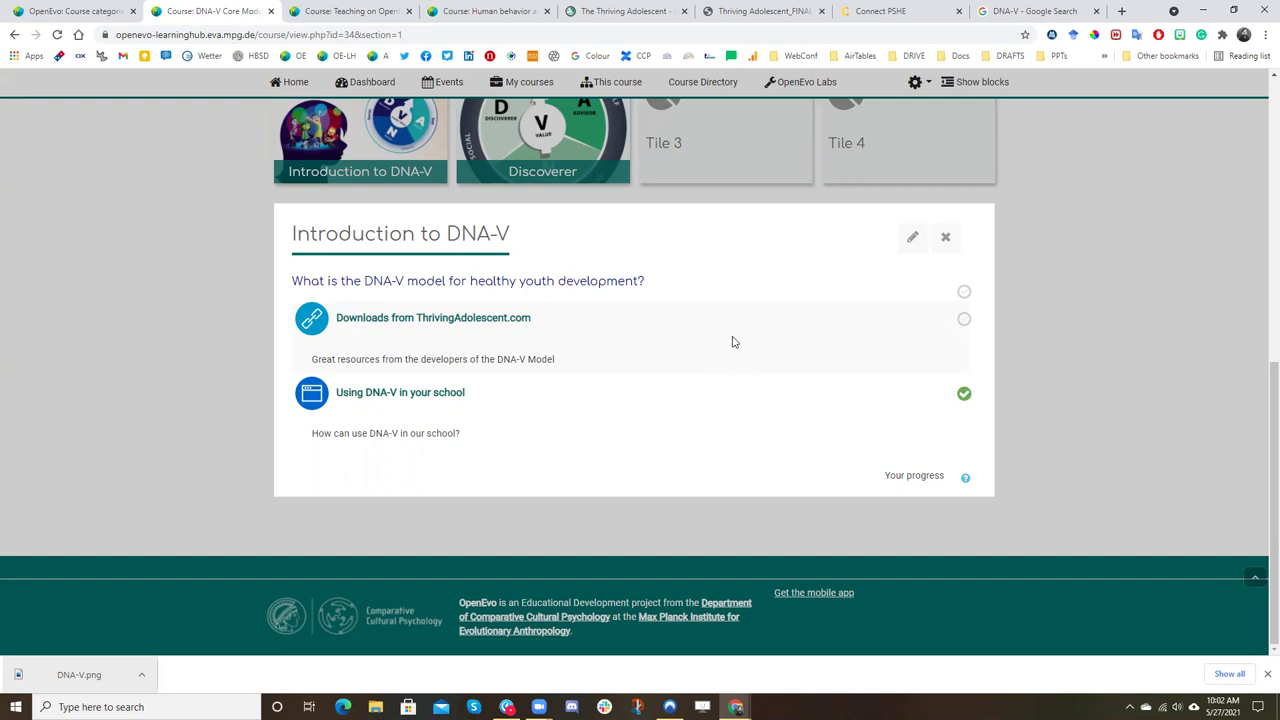
# - Close the Introduction to DNA-V section view to return to the course tiles
pyautogui.click(1040, 338)
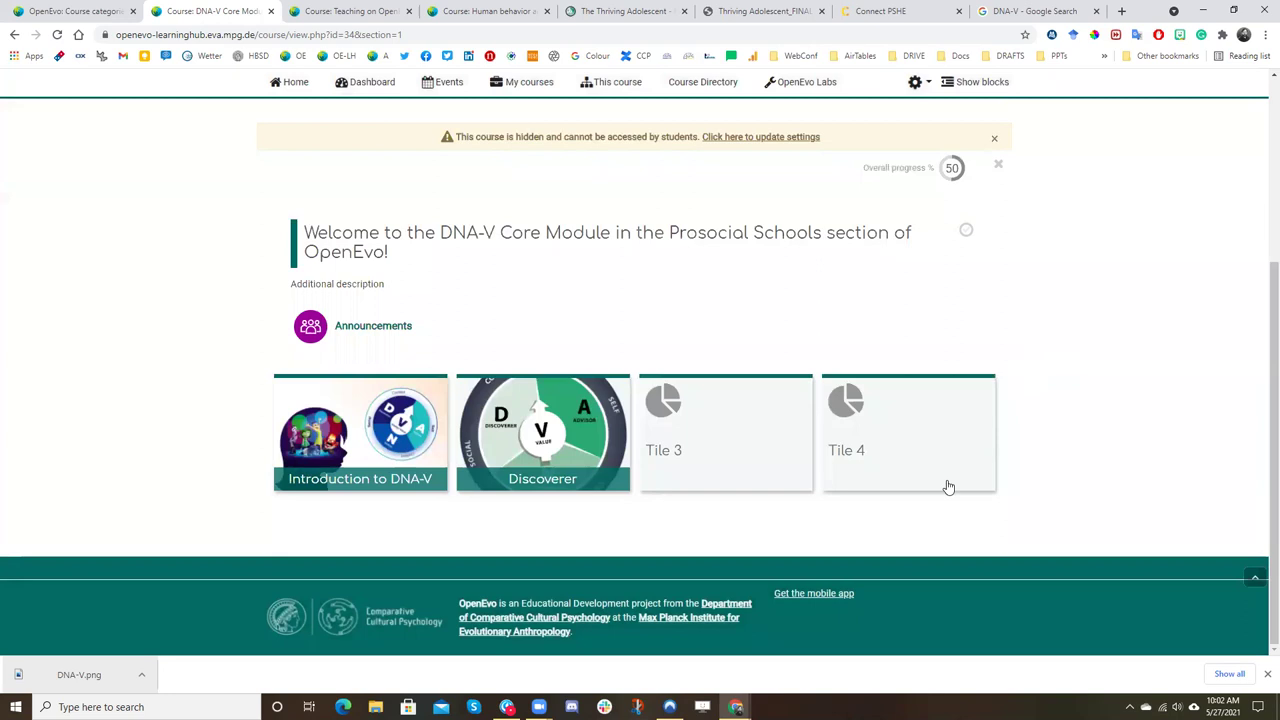